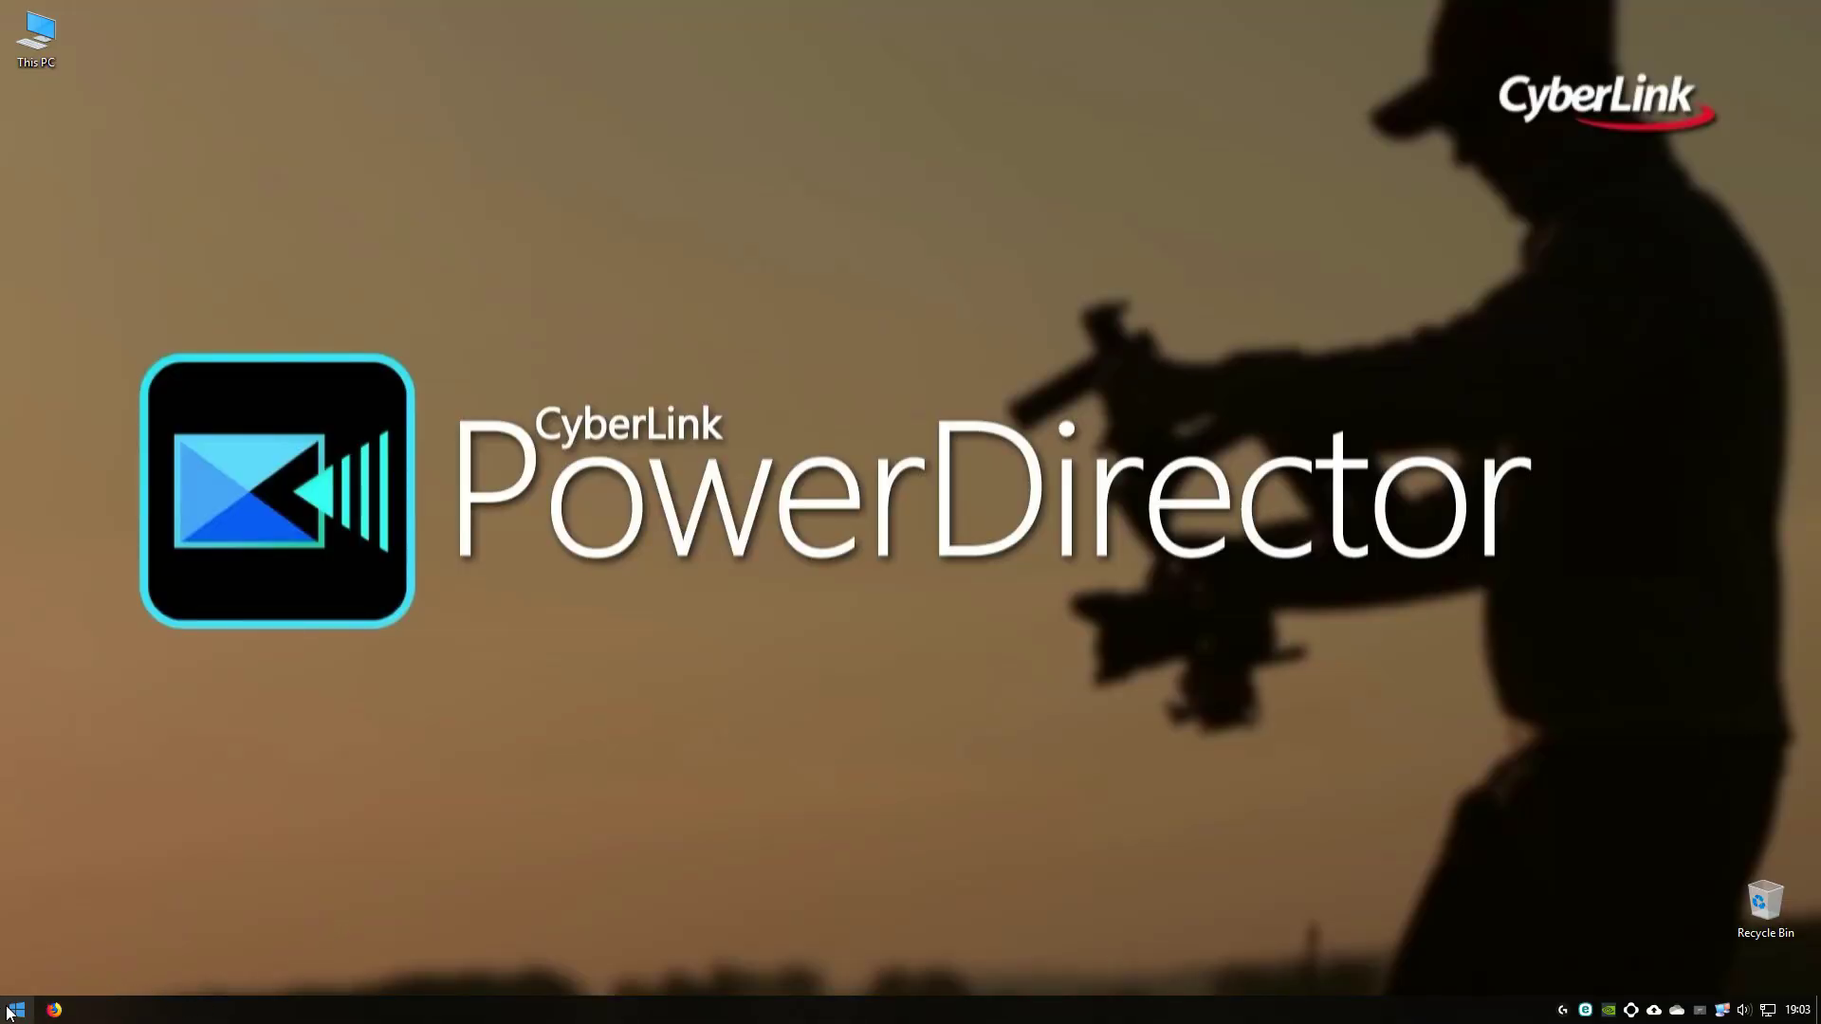
- Launch CyberLink PowerDirector from the Start menu's Productivity group
left_click(17, 1009)
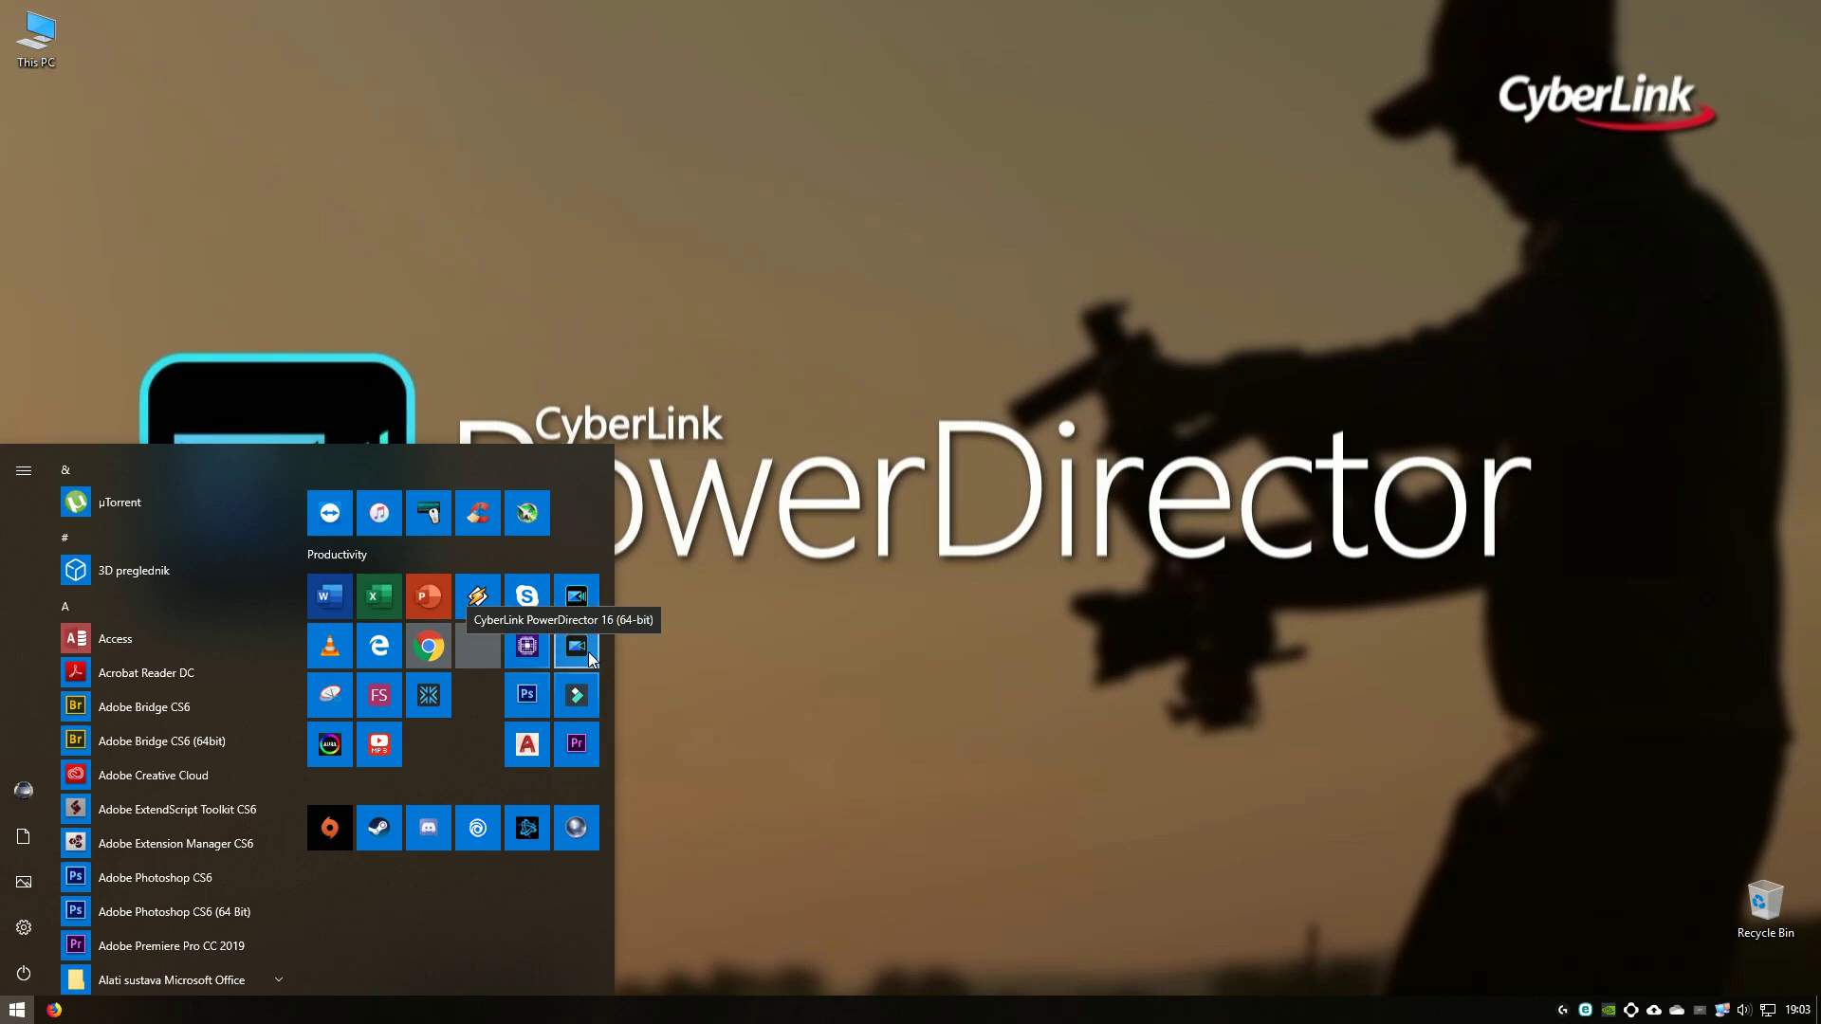
left_click(589, 601)
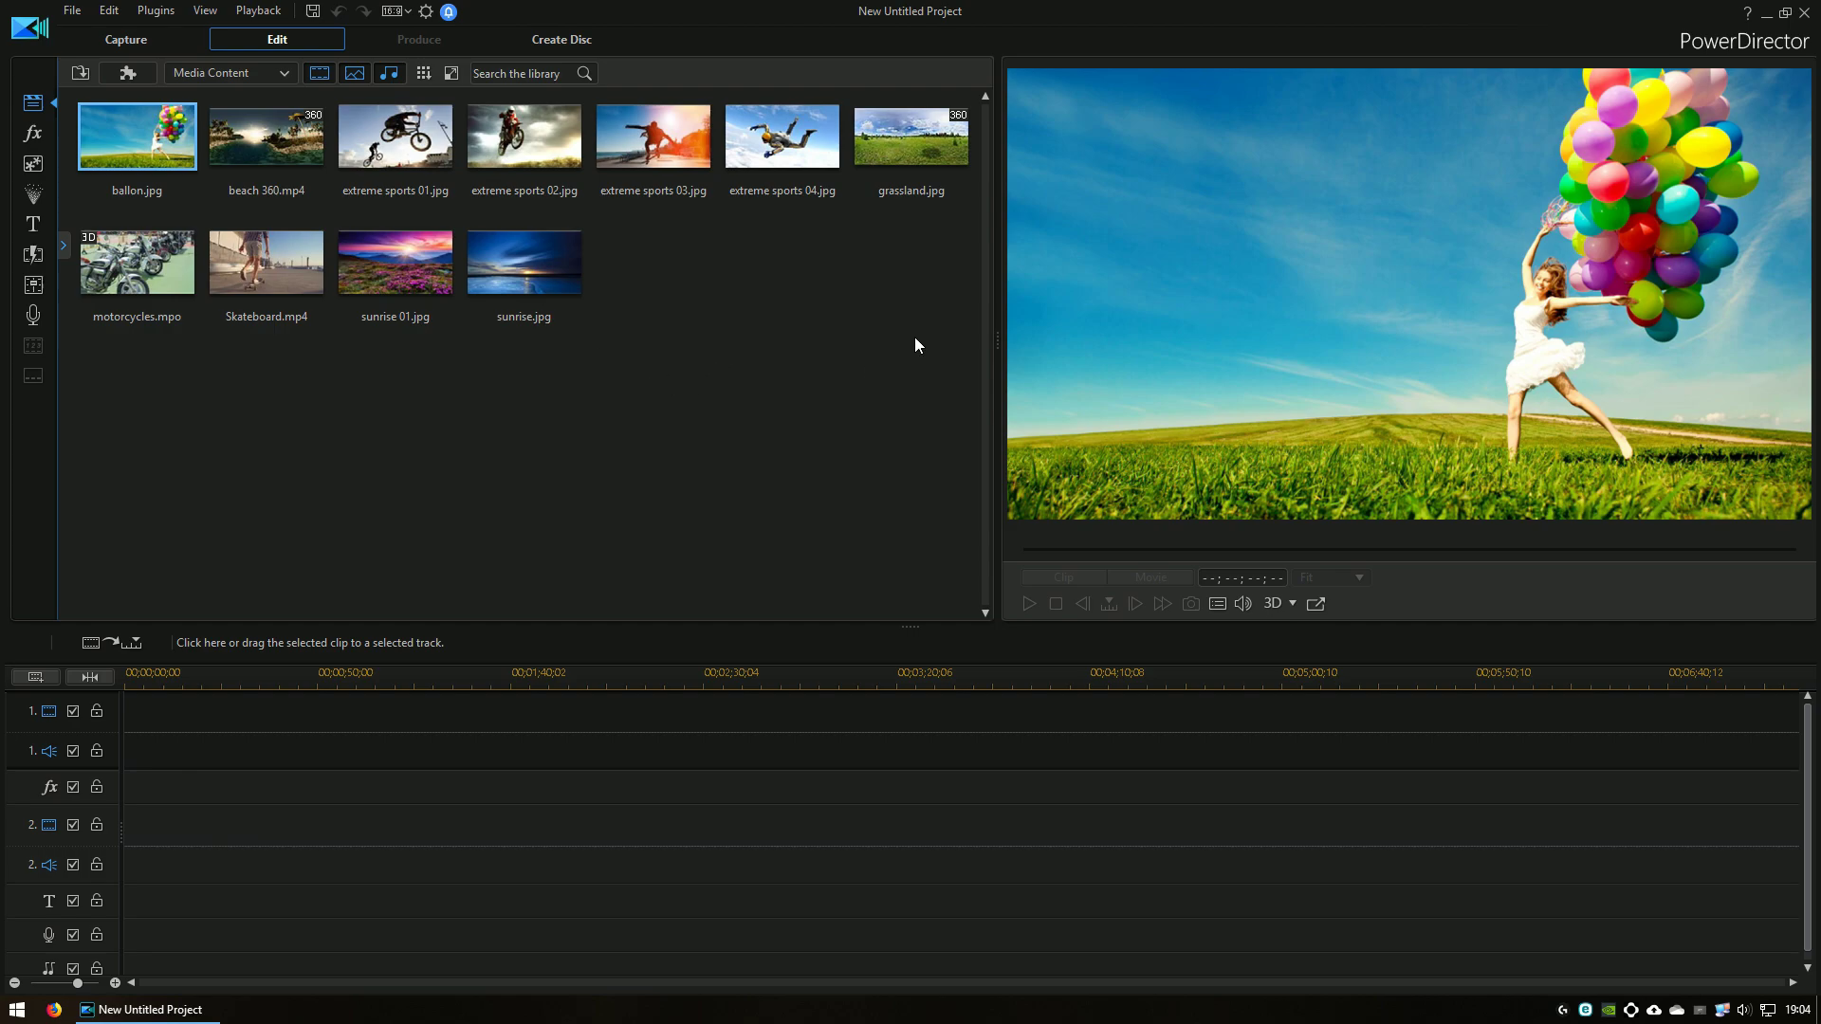
- Select all 11 sample clips in the media library and delete them
left_click_drag(915, 344, 152, 141)
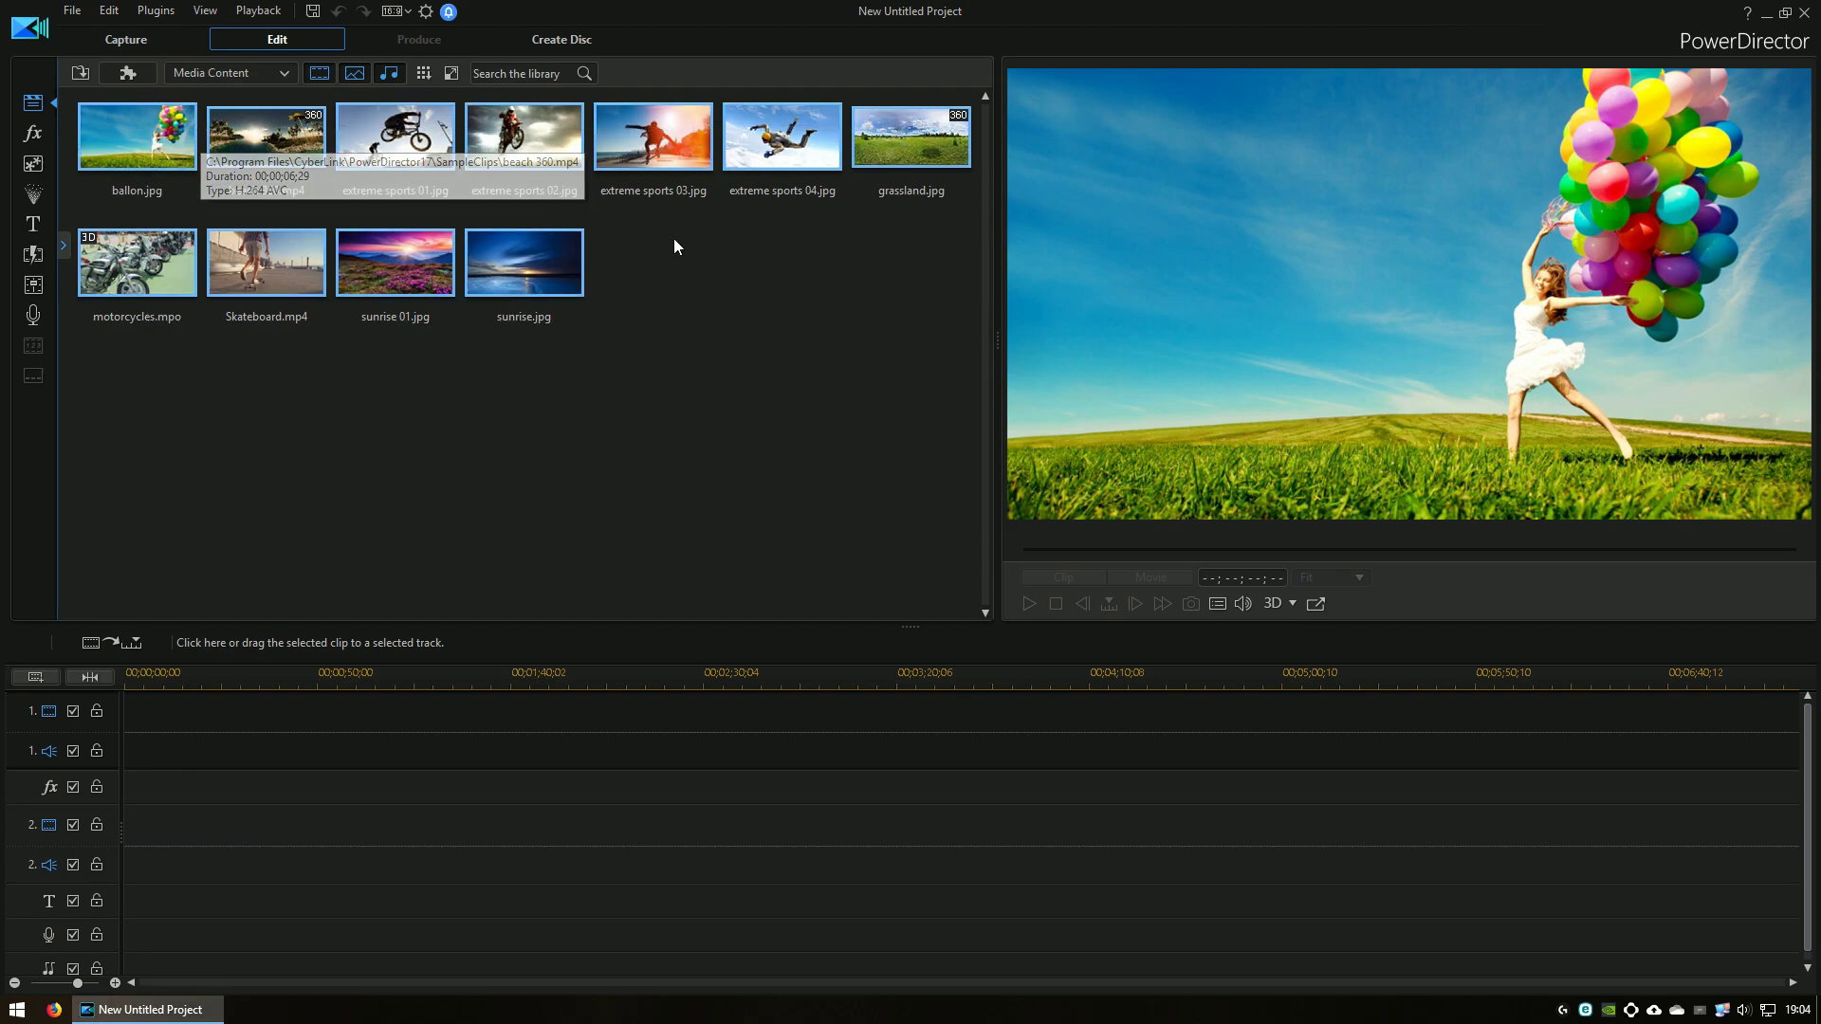
left_click_drag(942, 299, 157, 136)
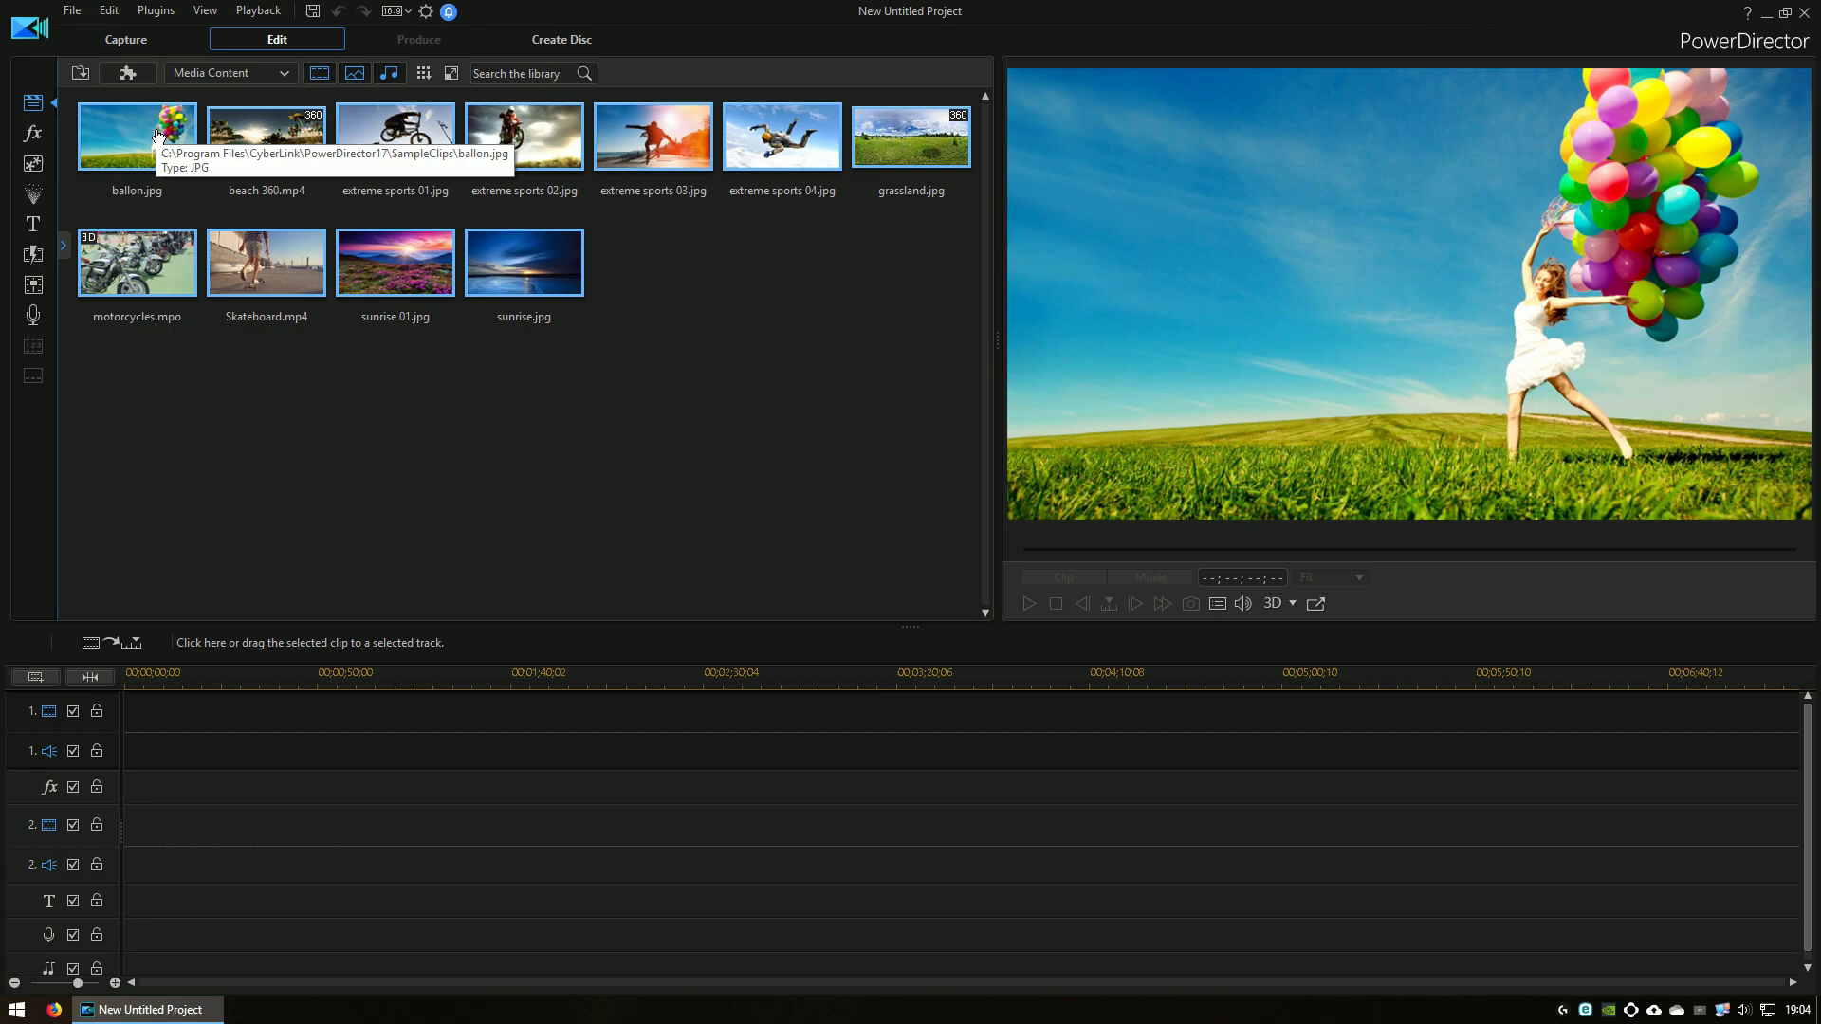
key("Delete")
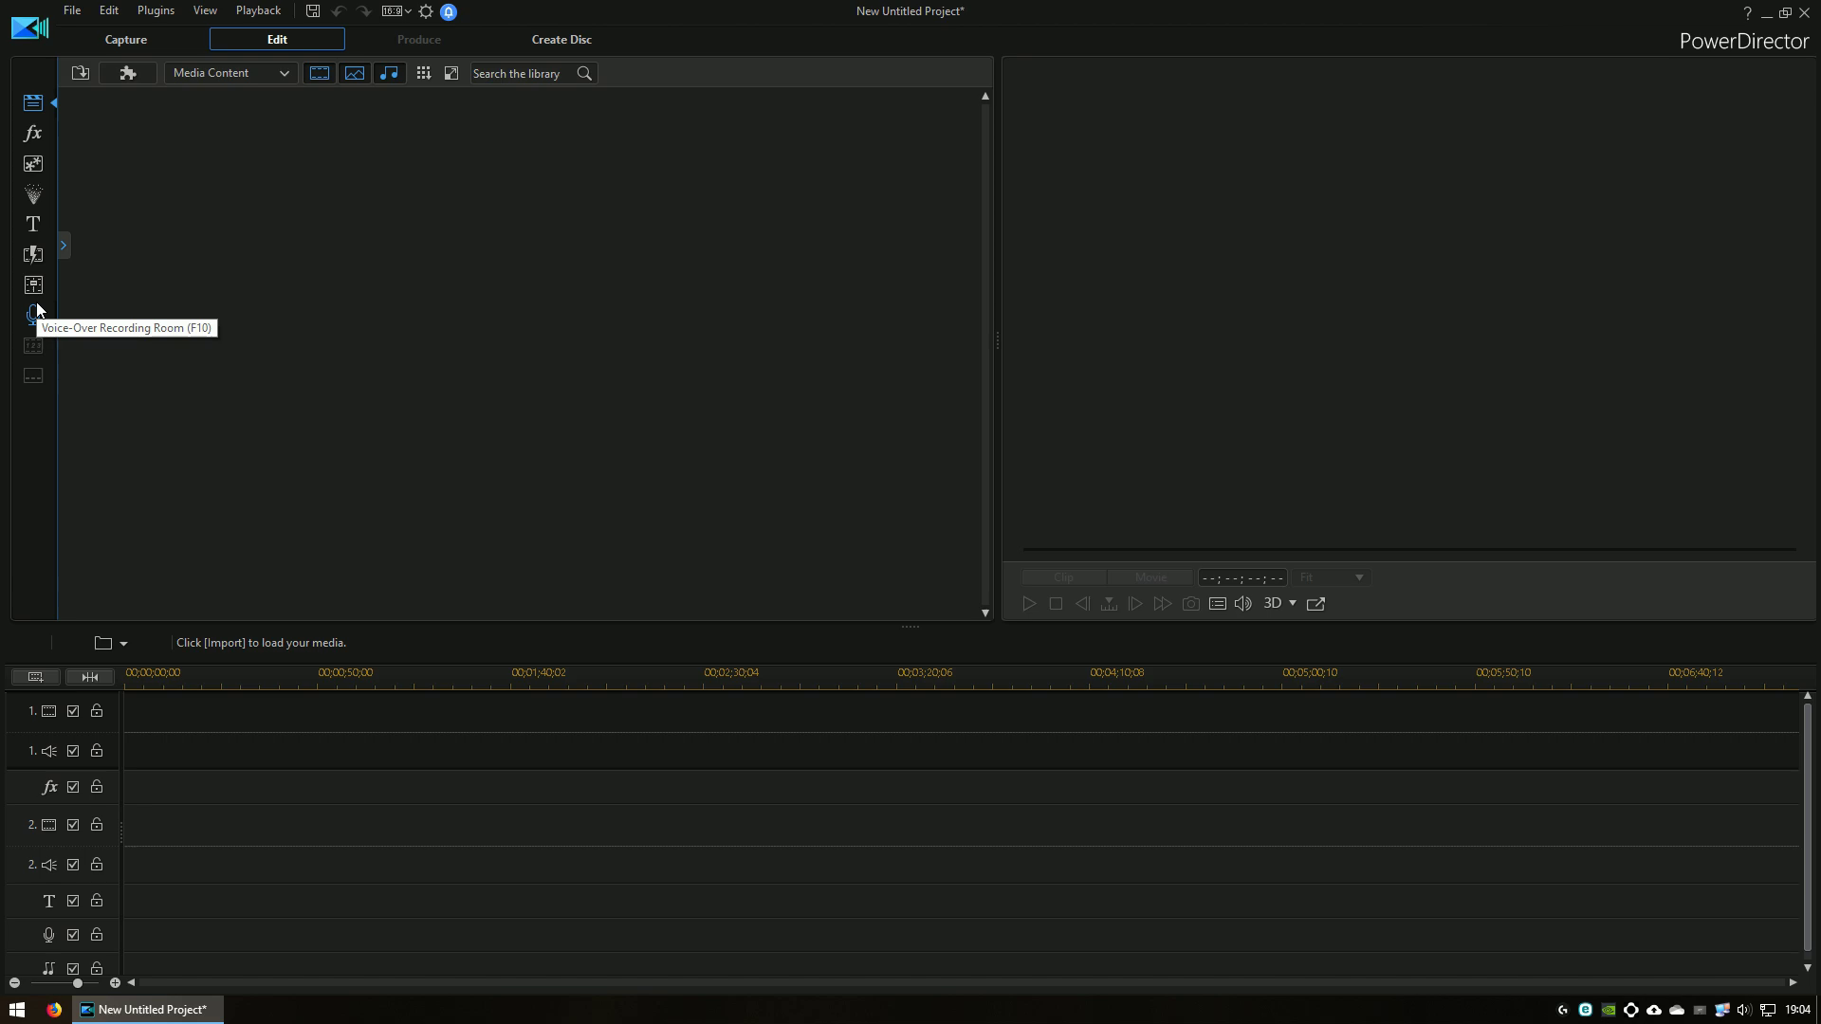
left_click(63, 245)
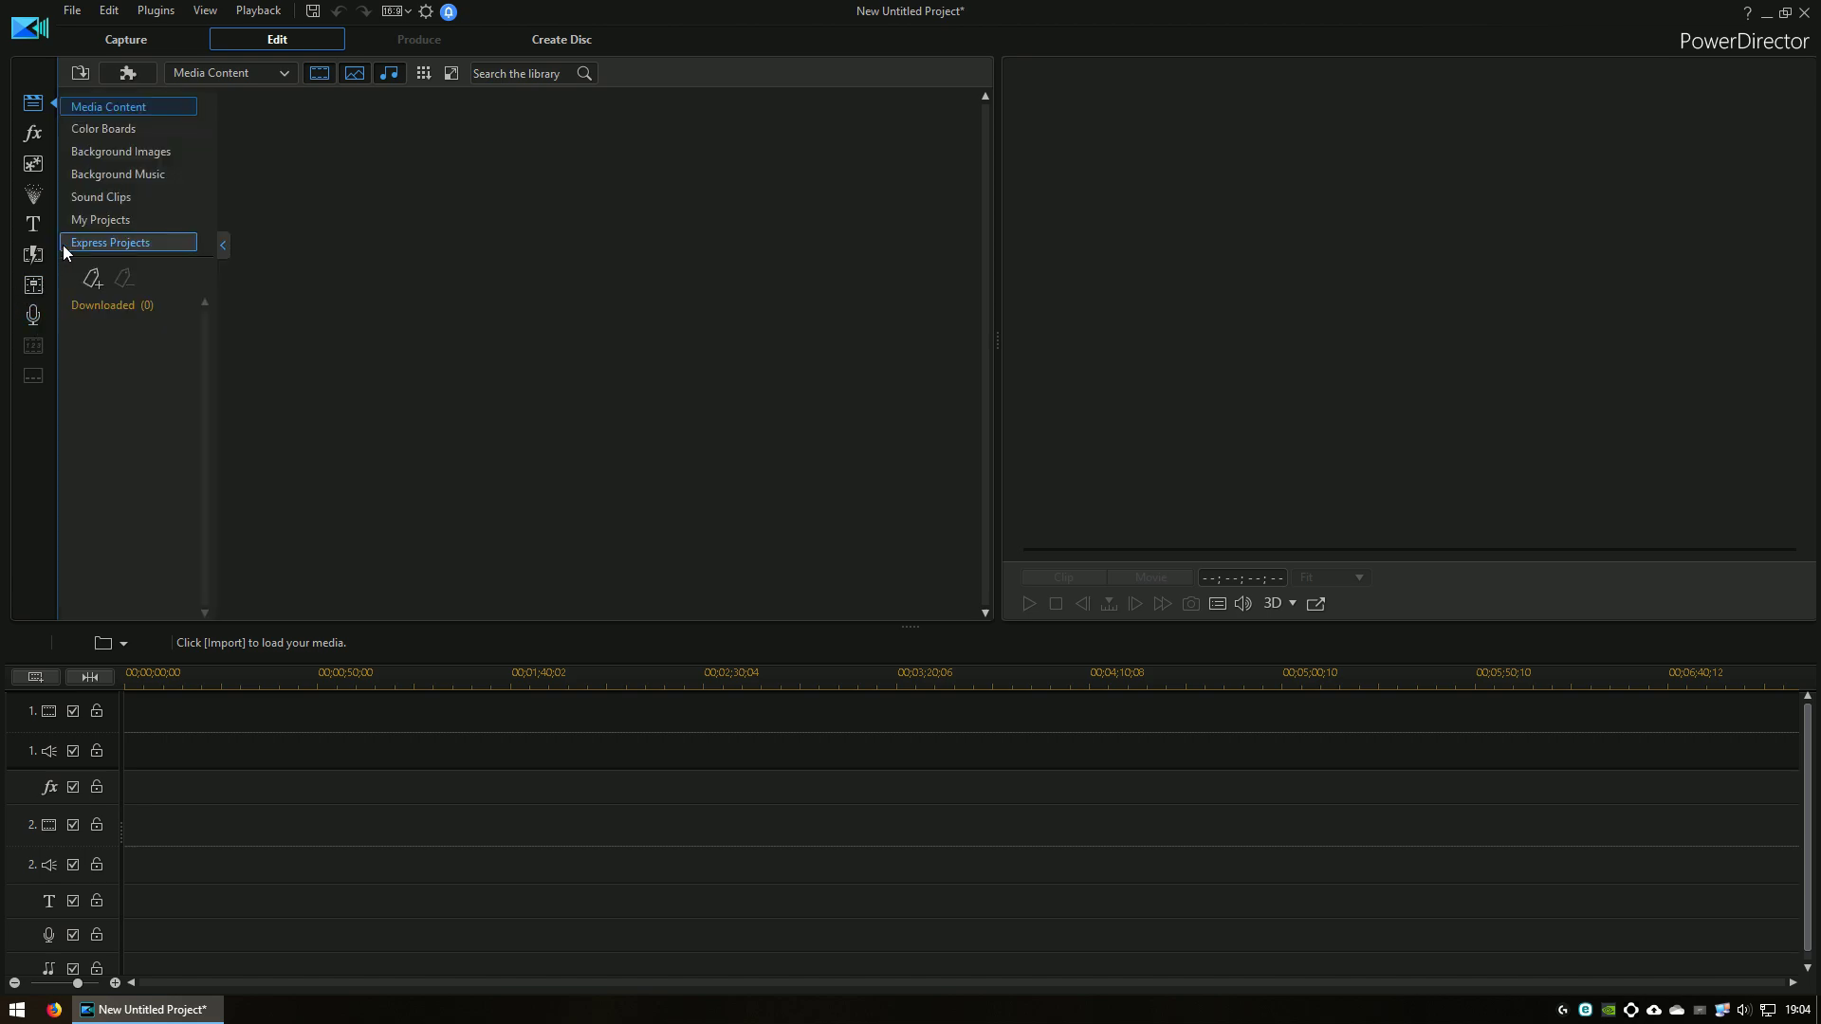
left_click(38, 127)
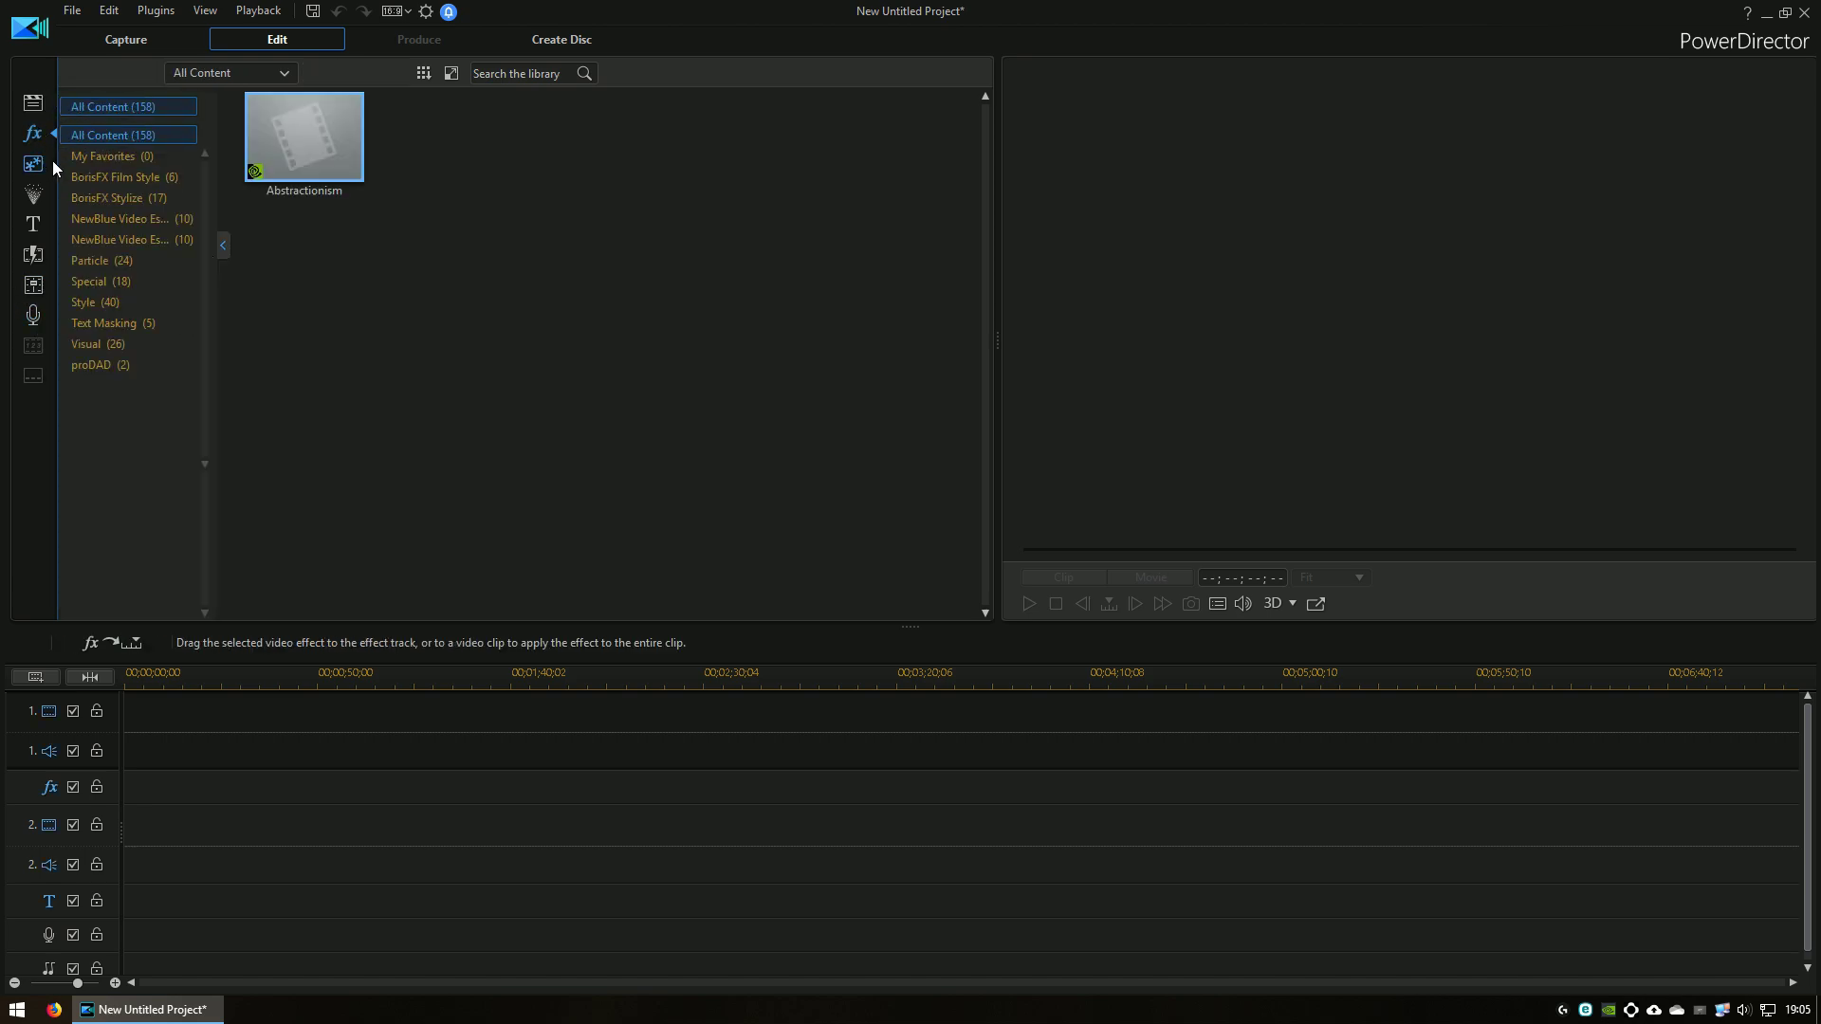
left_click(34, 162)
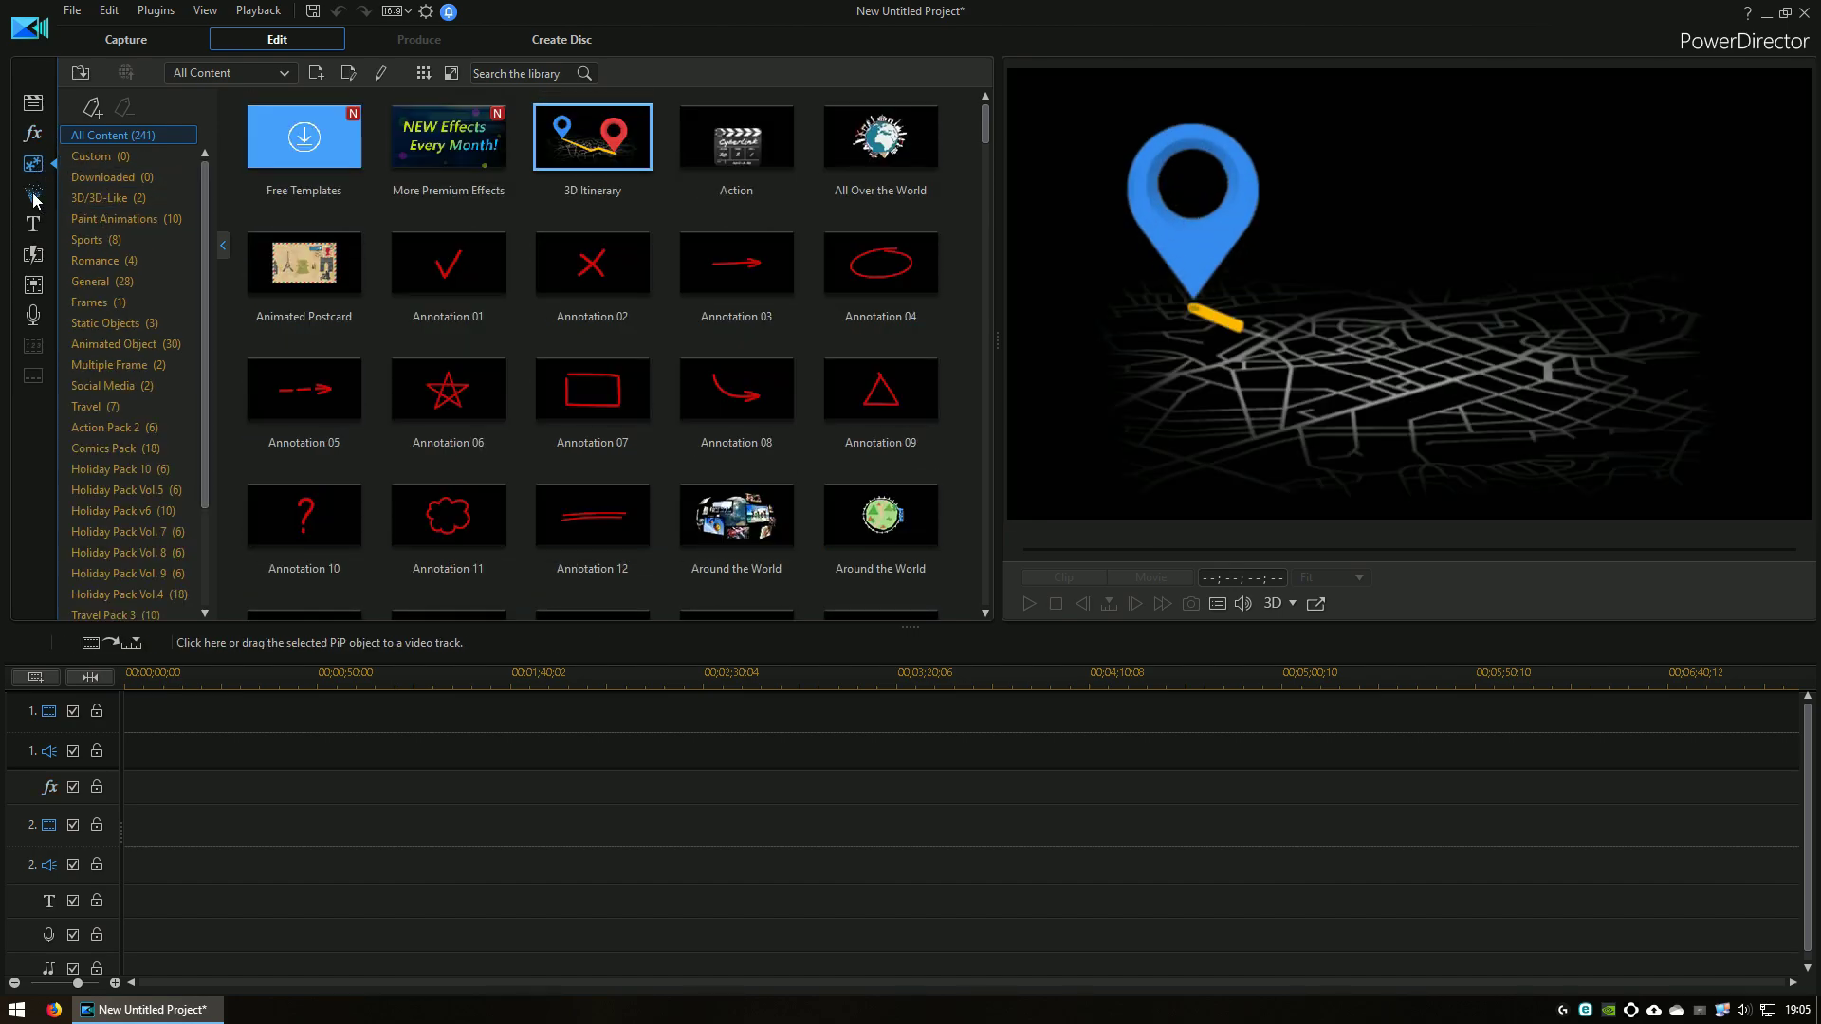
left_click(33, 226)
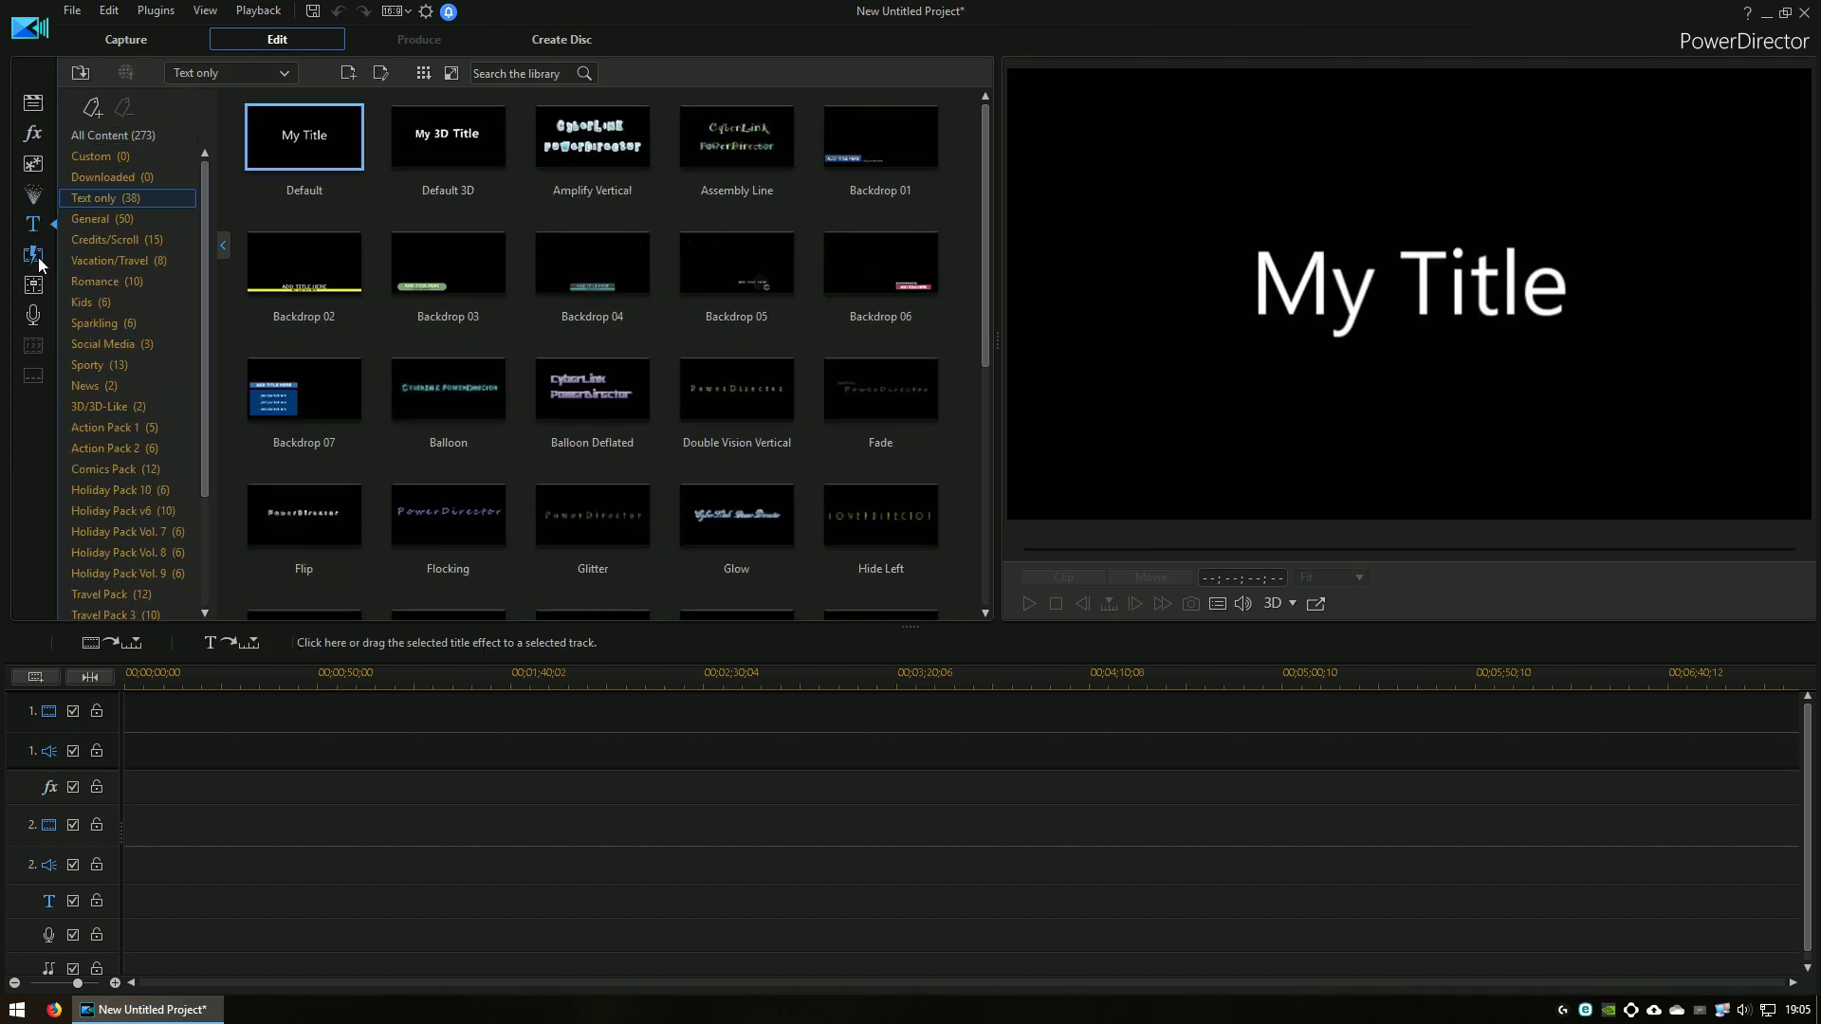
left_click(37, 253)
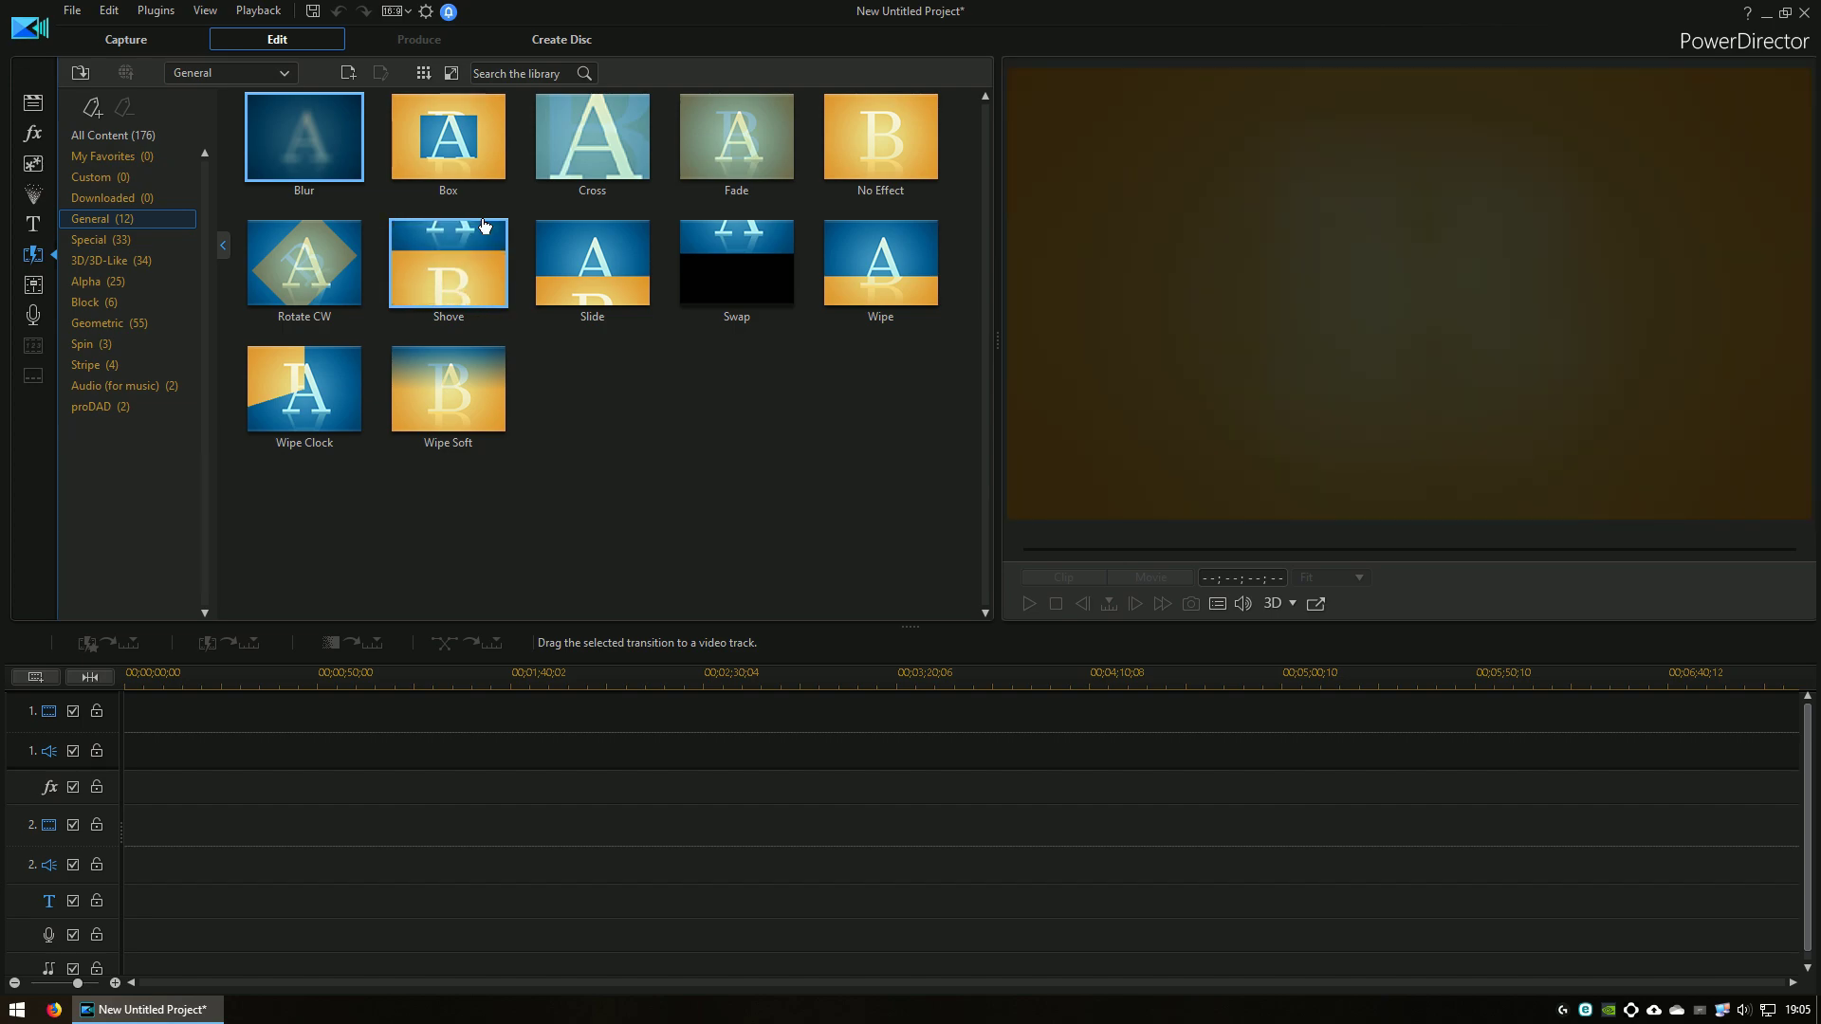
left_click(33, 289)
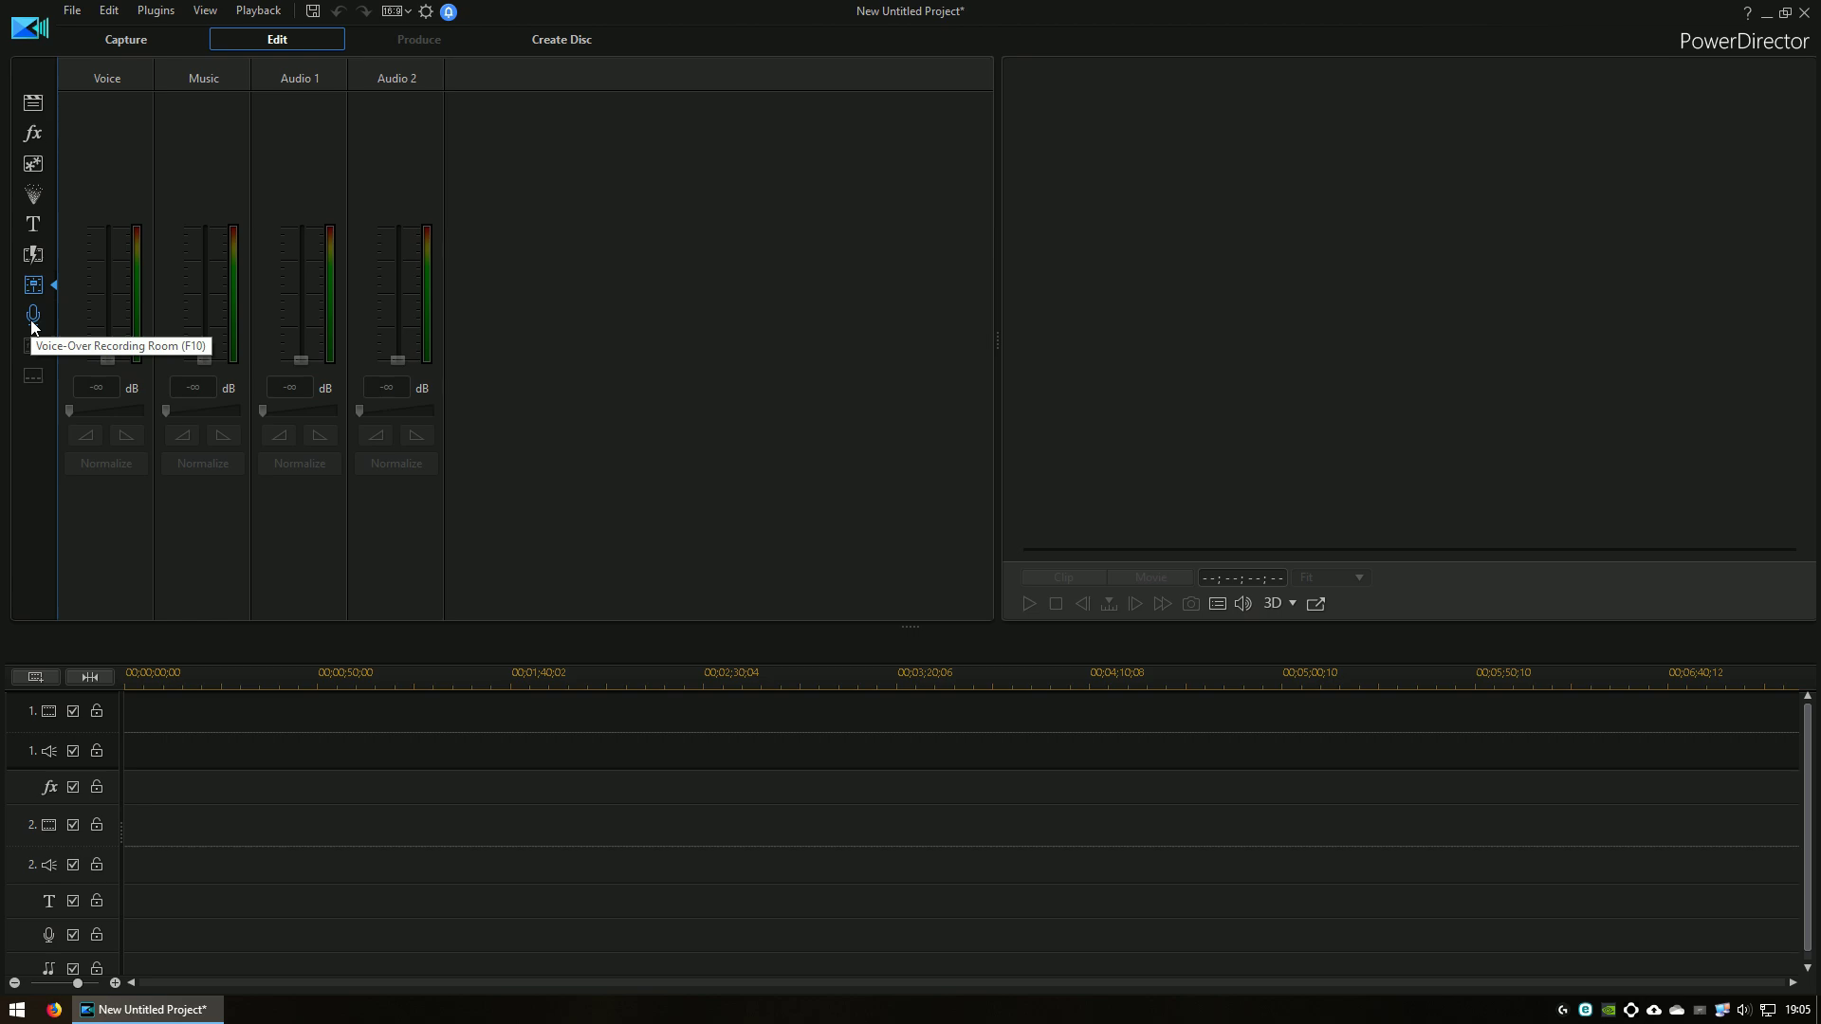
left_click(32, 101)
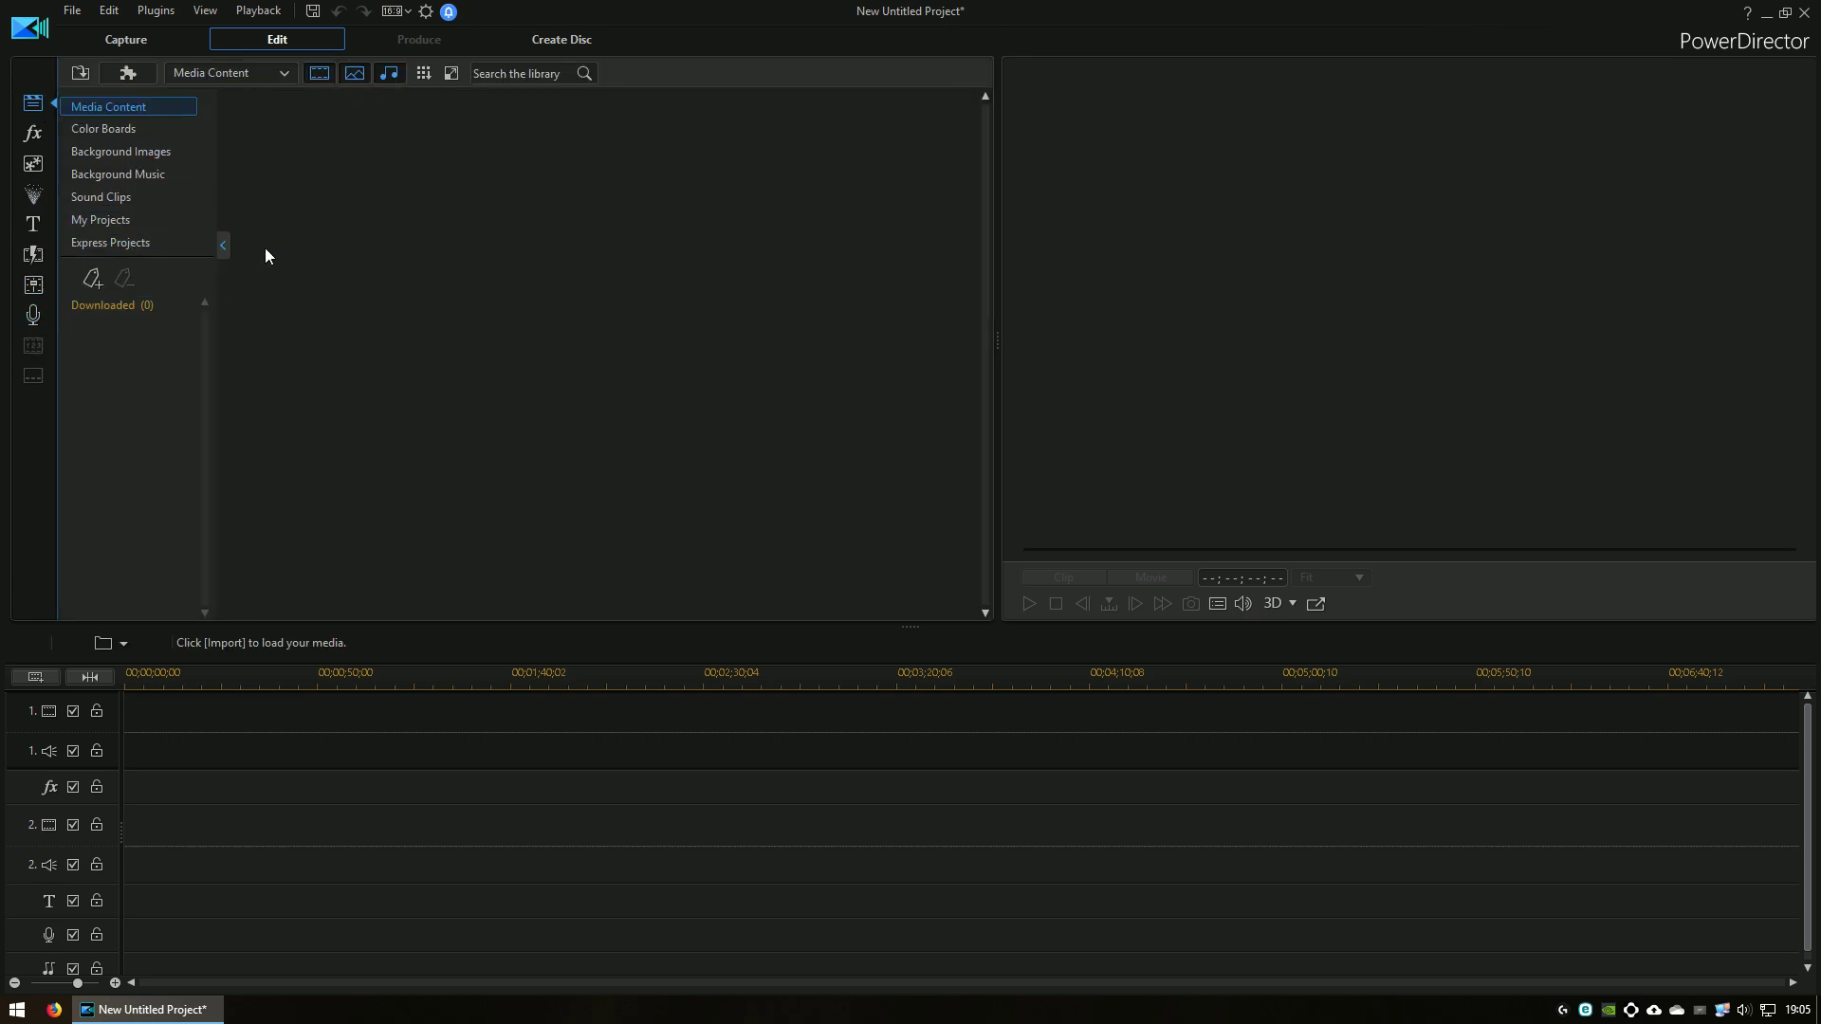
left_click(225, 246)
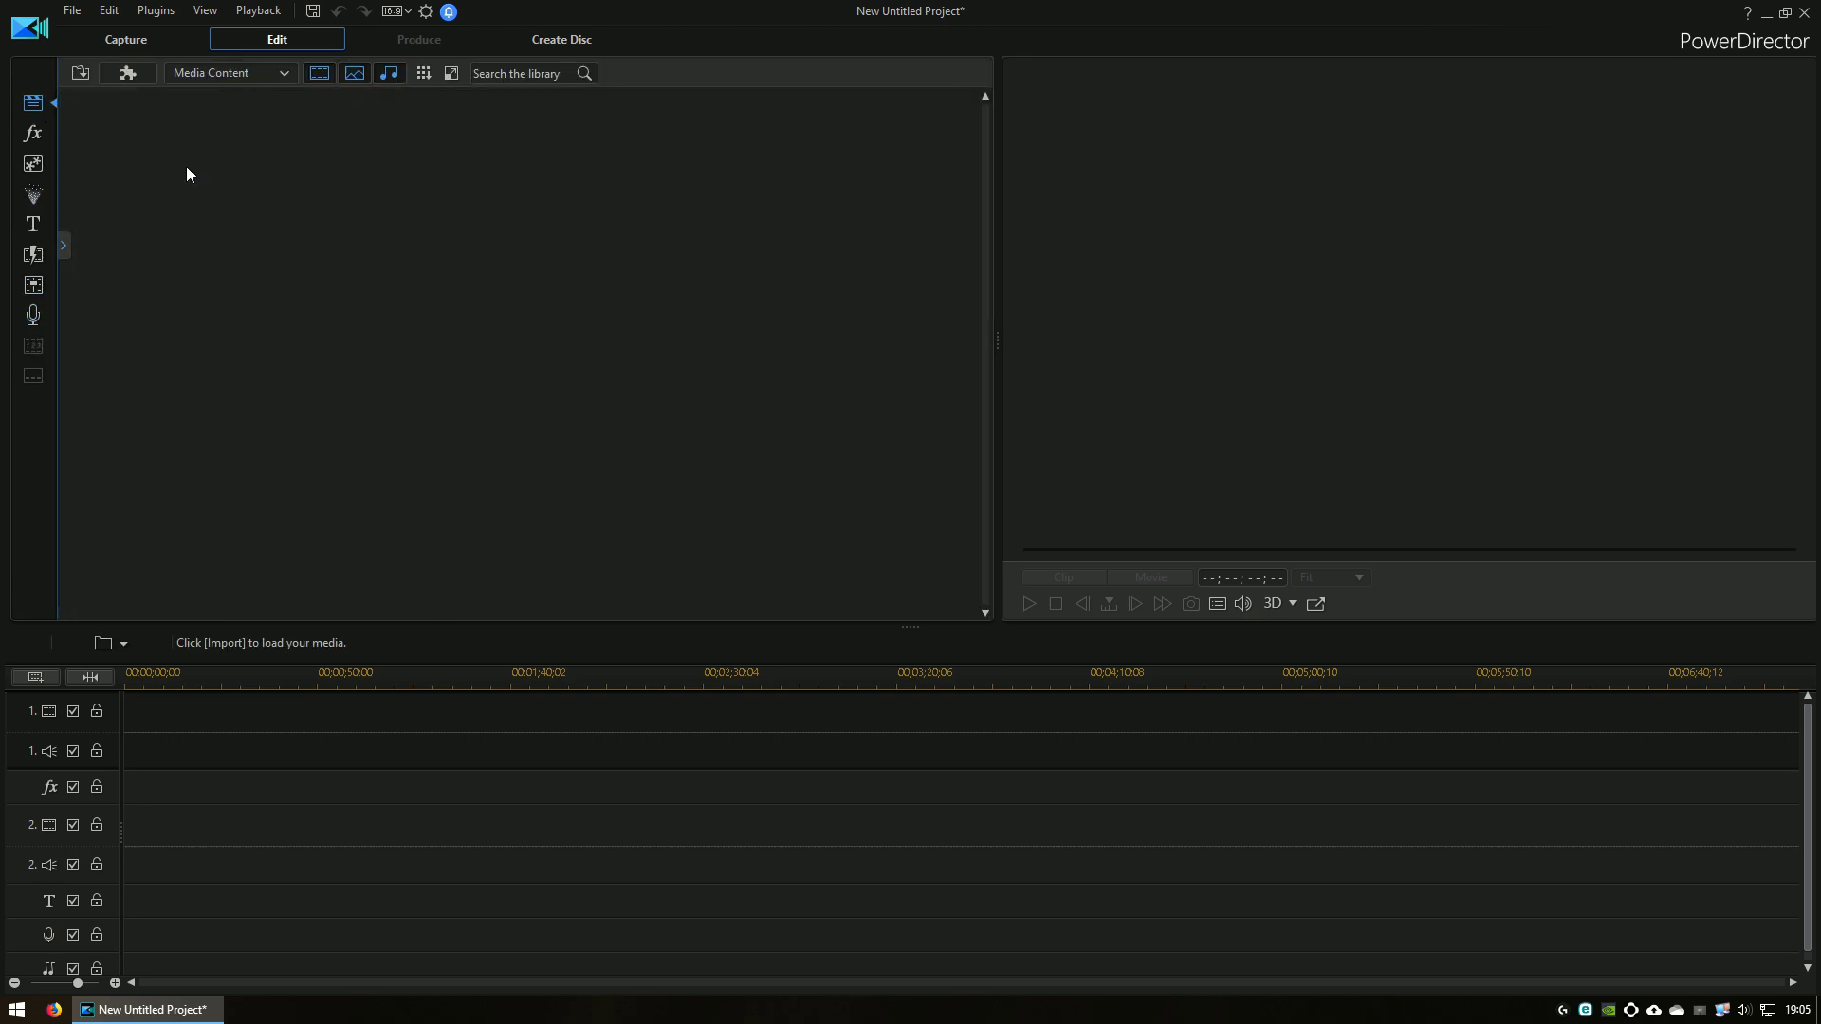
left_click(63, 249)
left_click(225, 248)
left_click(46, 133)
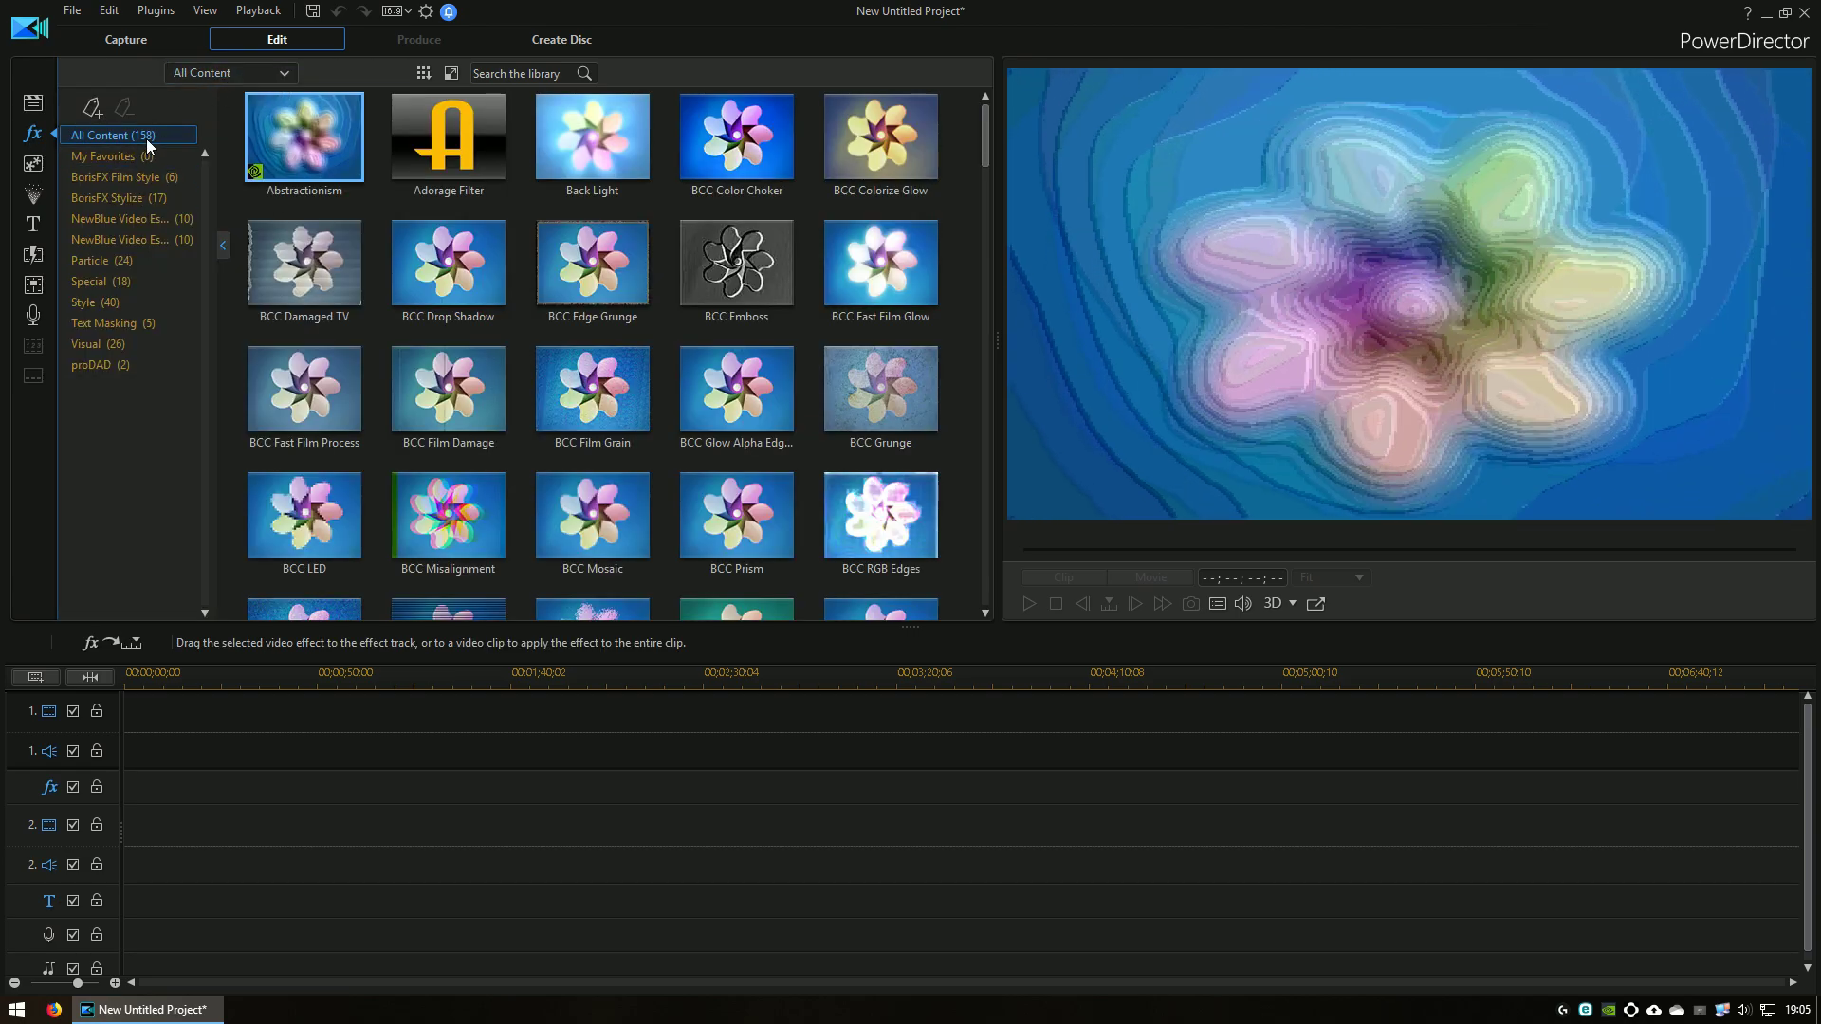
left_click(223, 244)
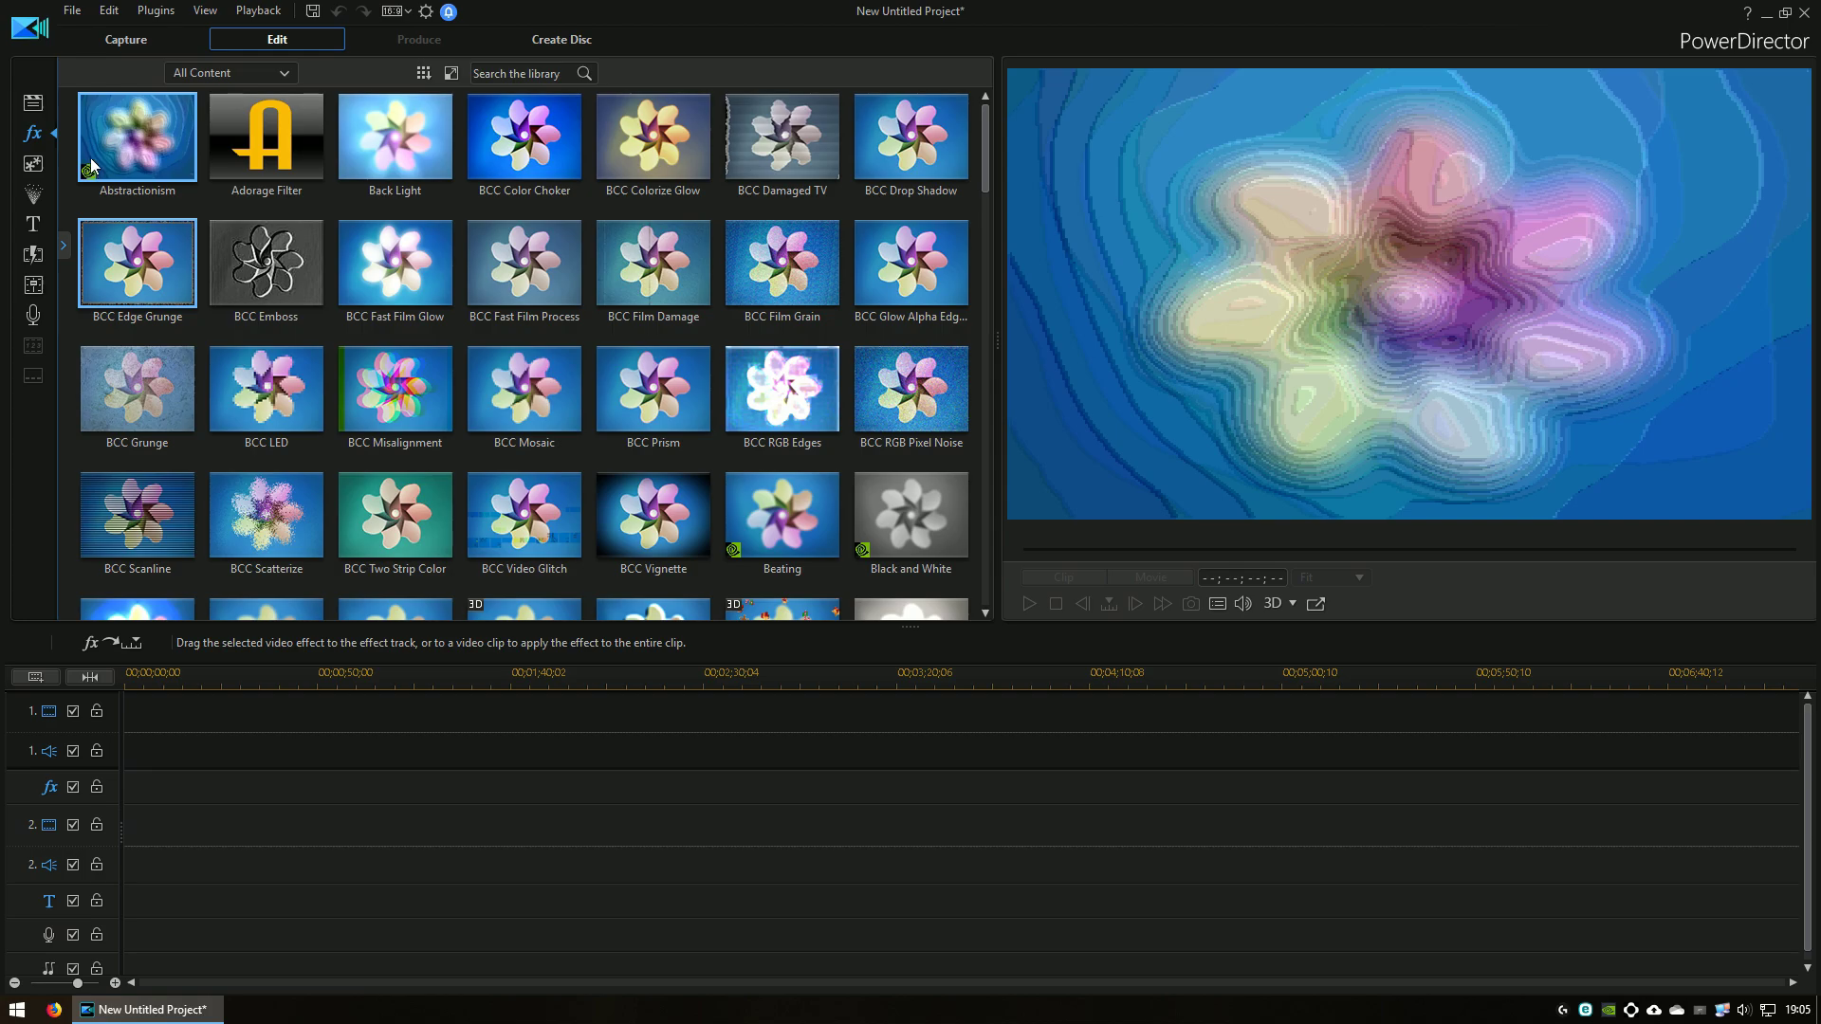
left_click(64, 244)
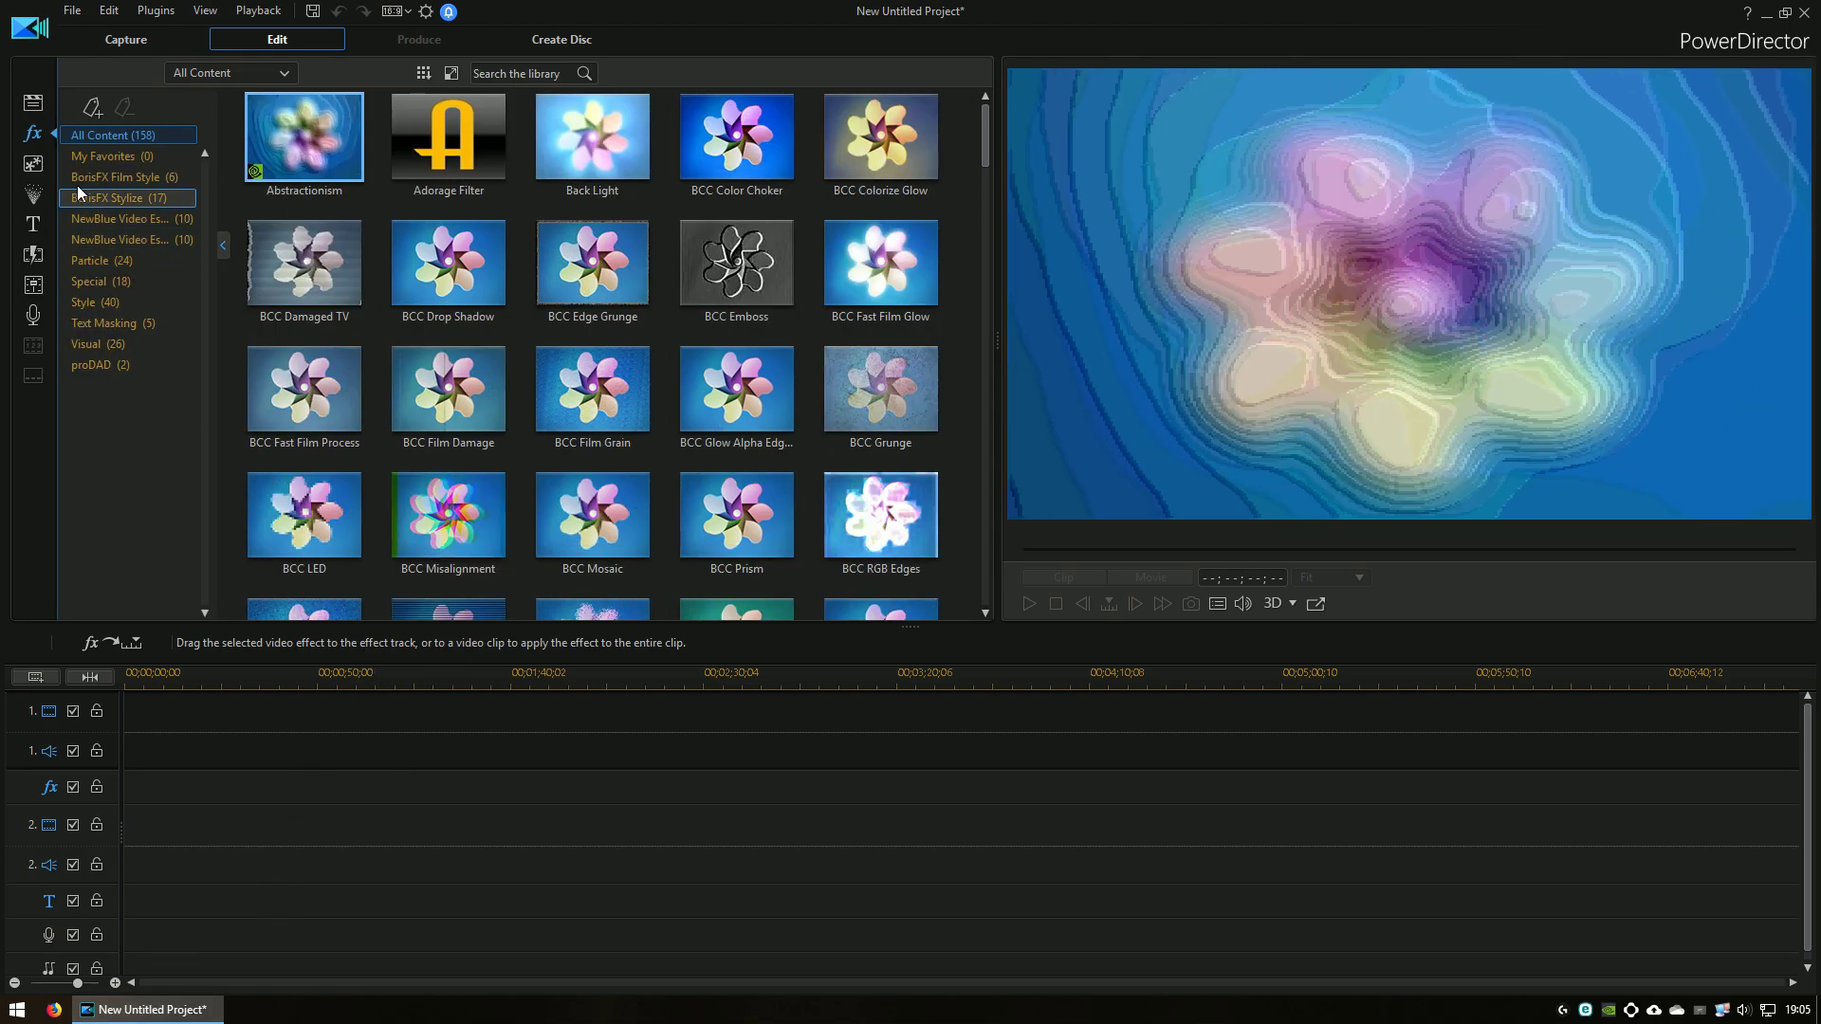
left_click(42, 110)
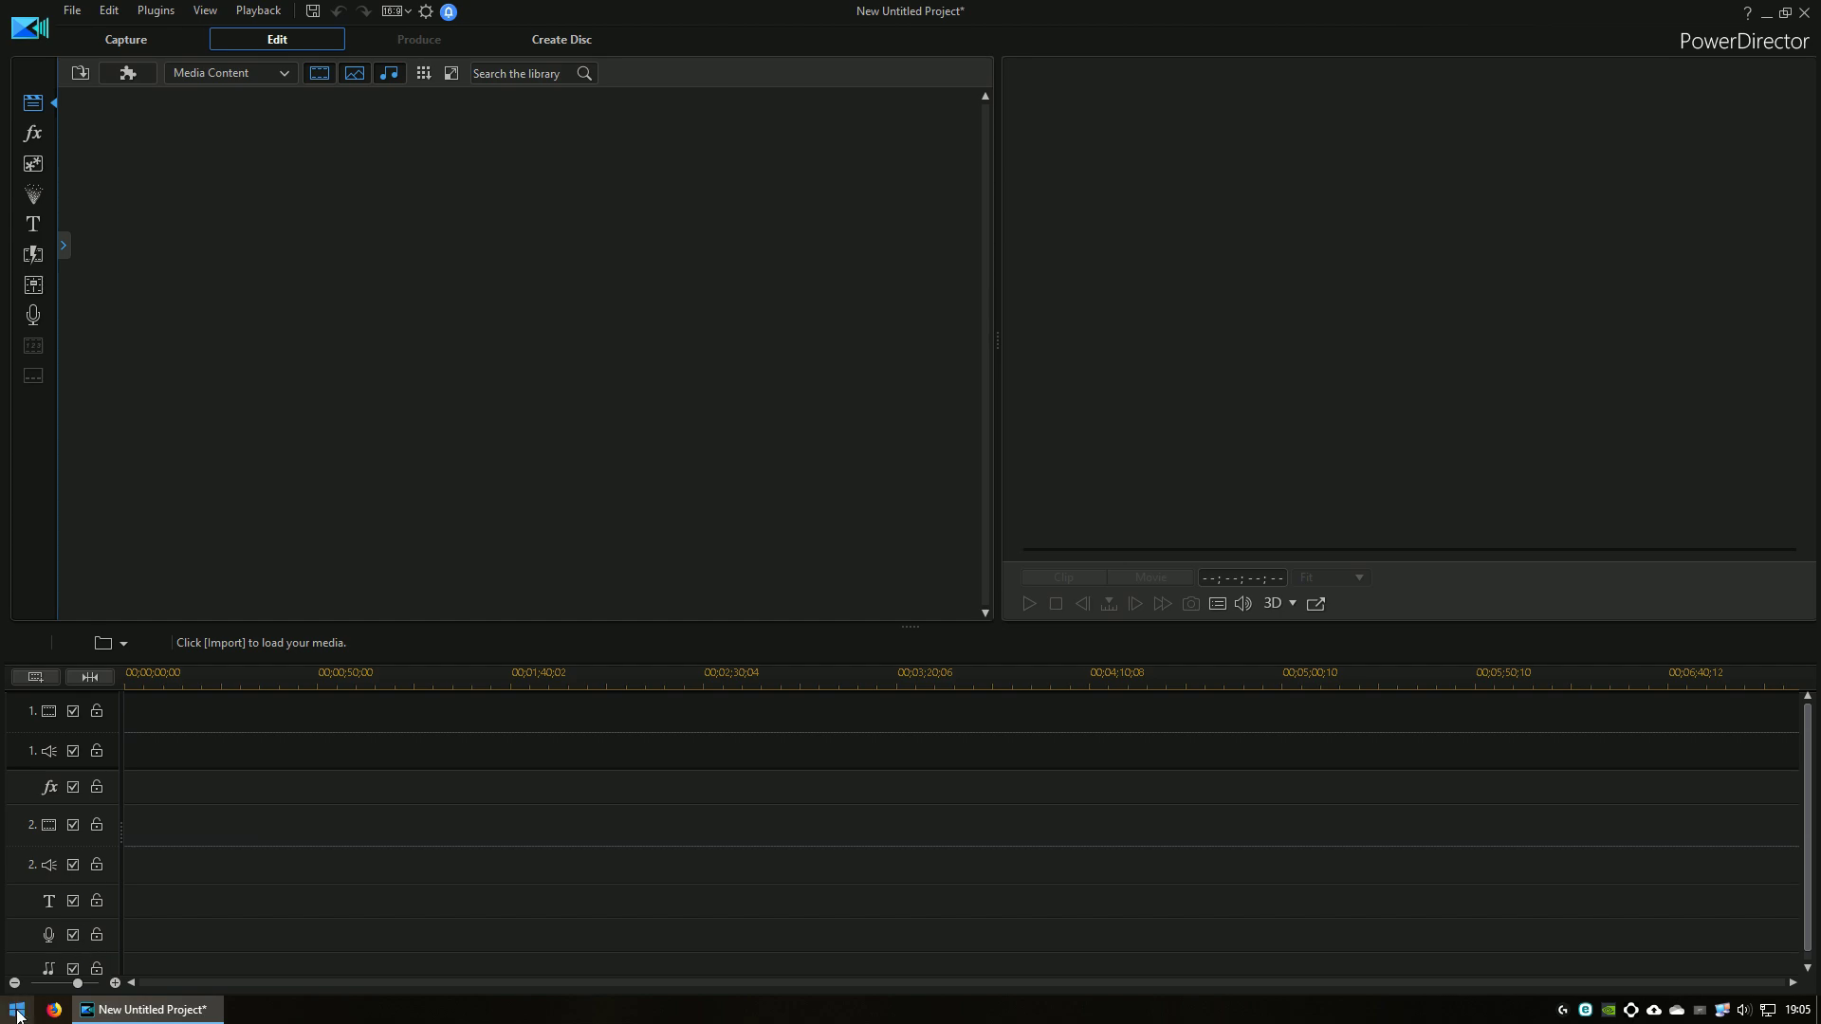
- Close PowerDirector and discard the unsaved project changes
left_click(17, 1009)
left_click(699, 496)
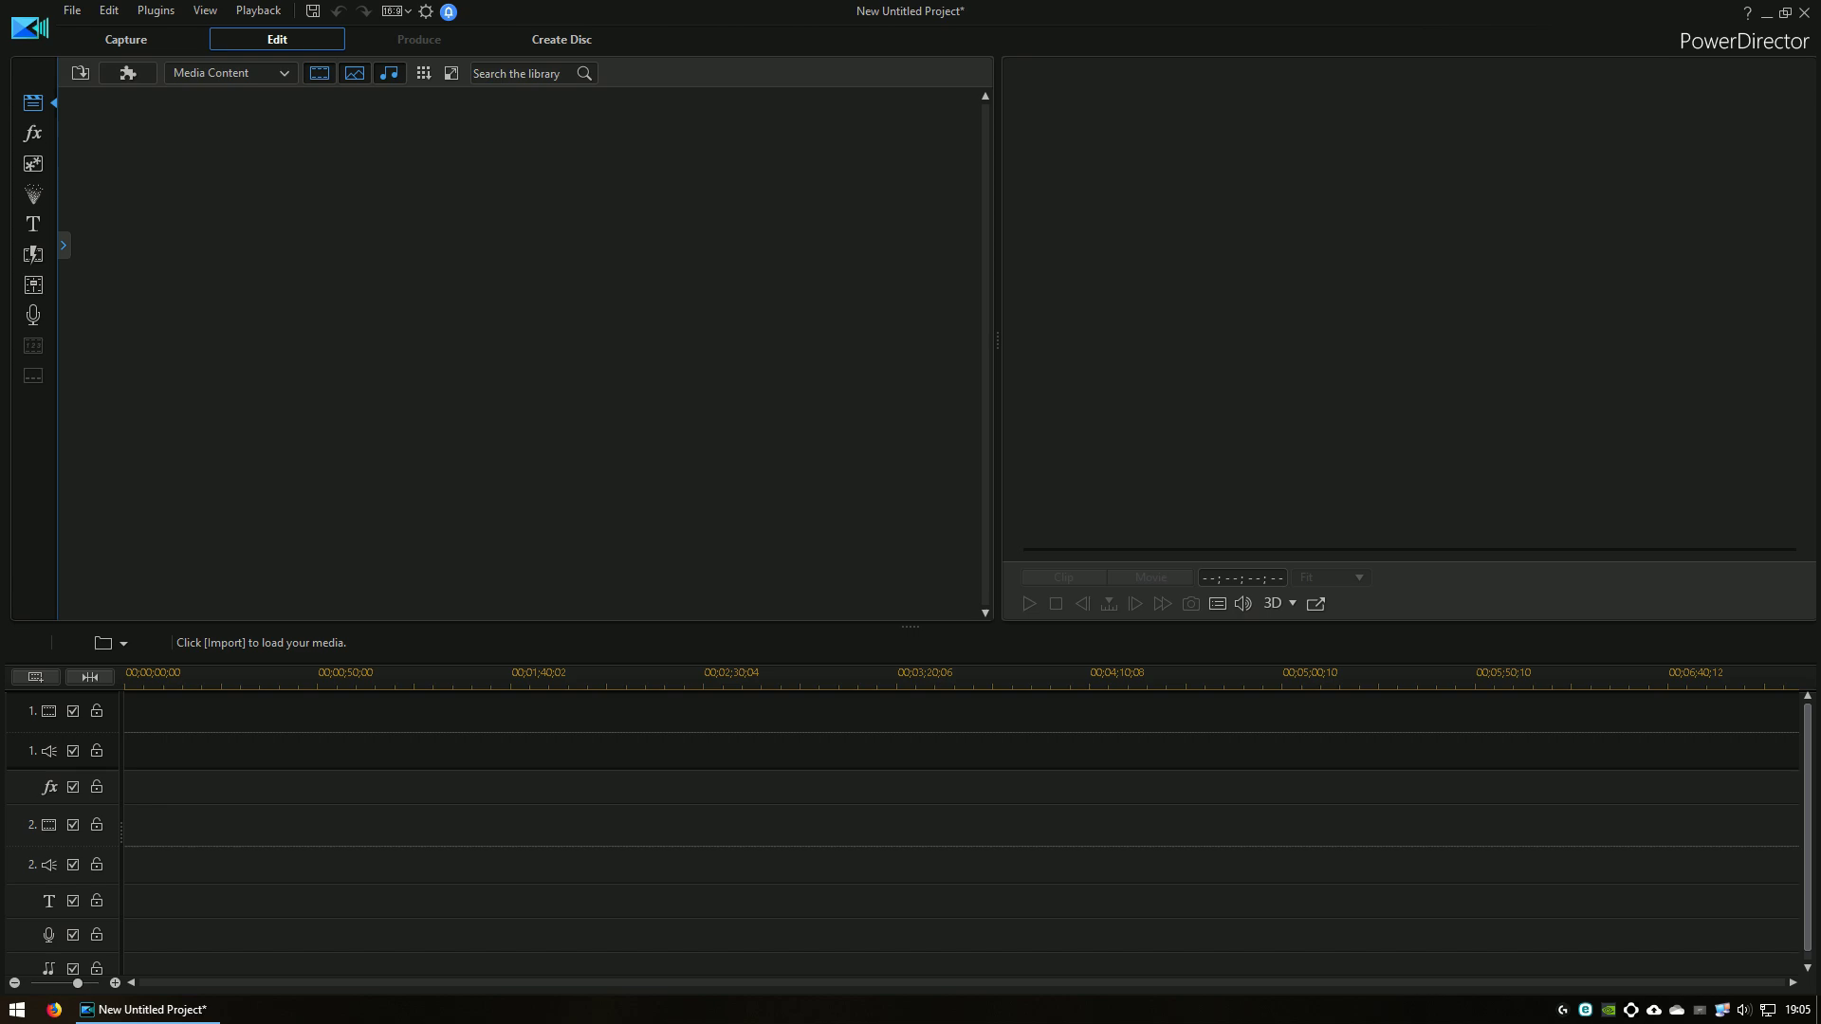
left_click(1804, 12)
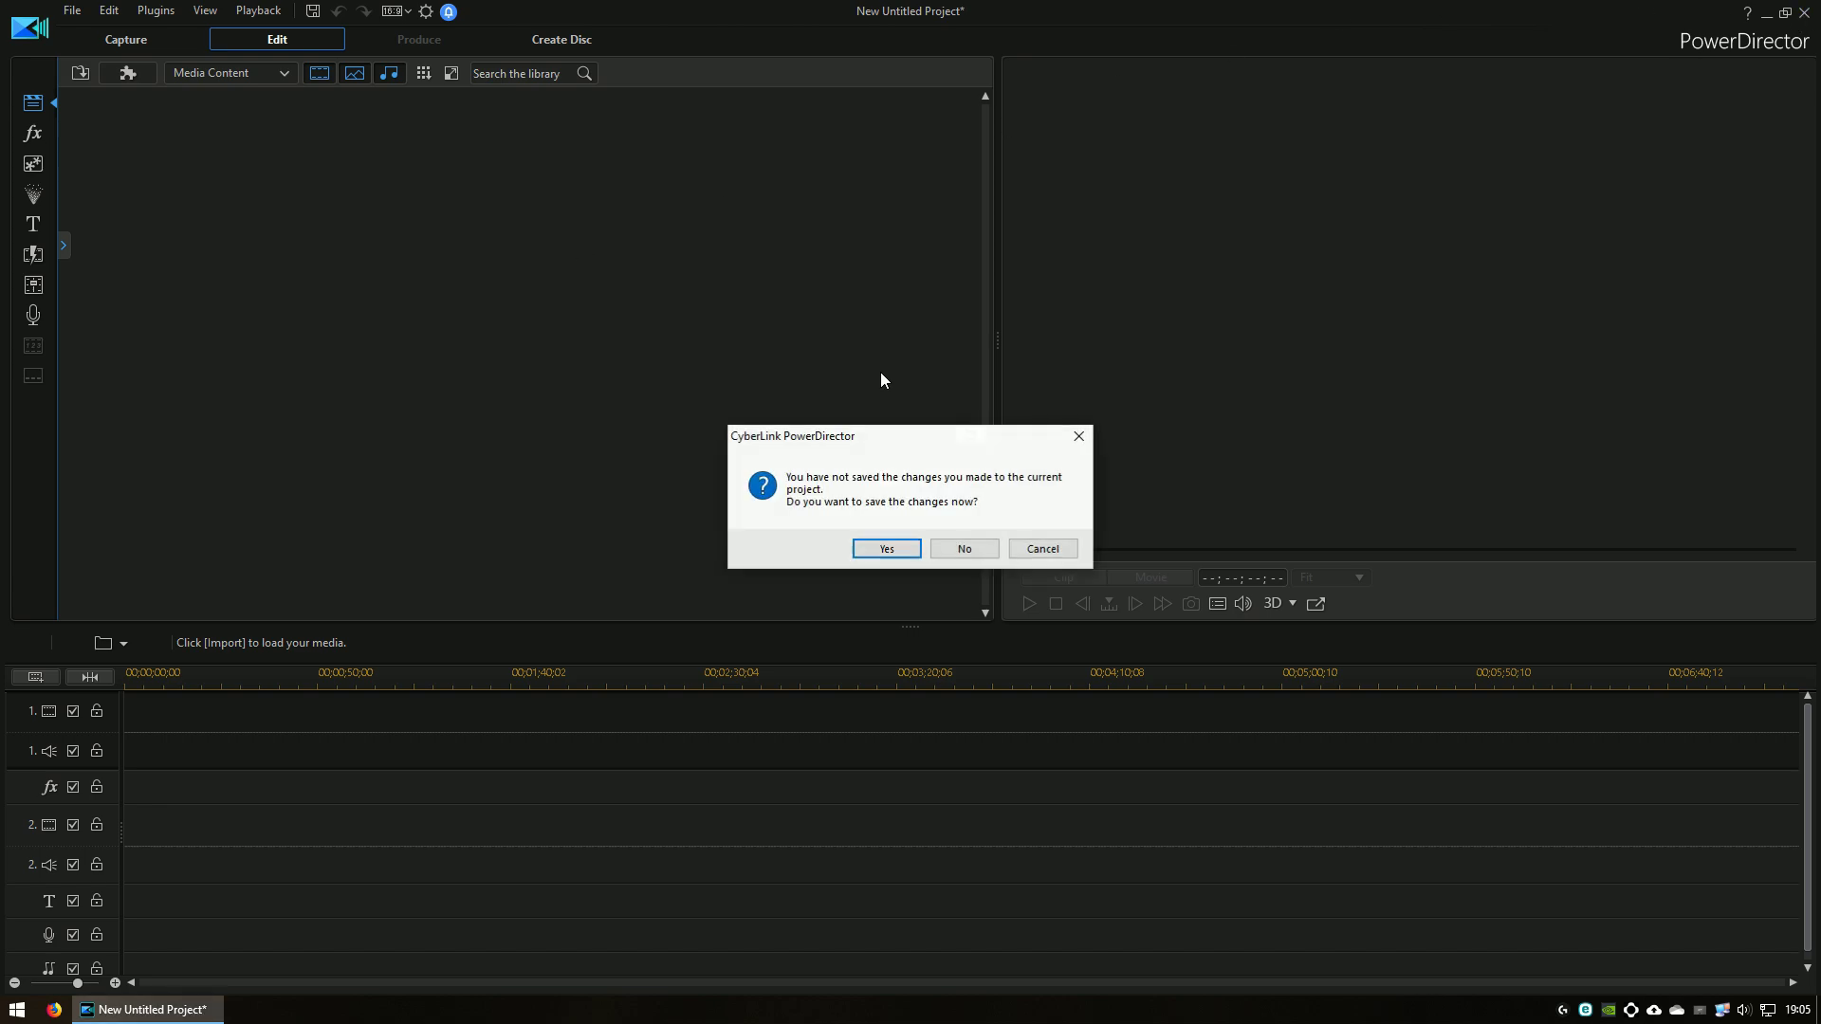
left_click(951, 559)
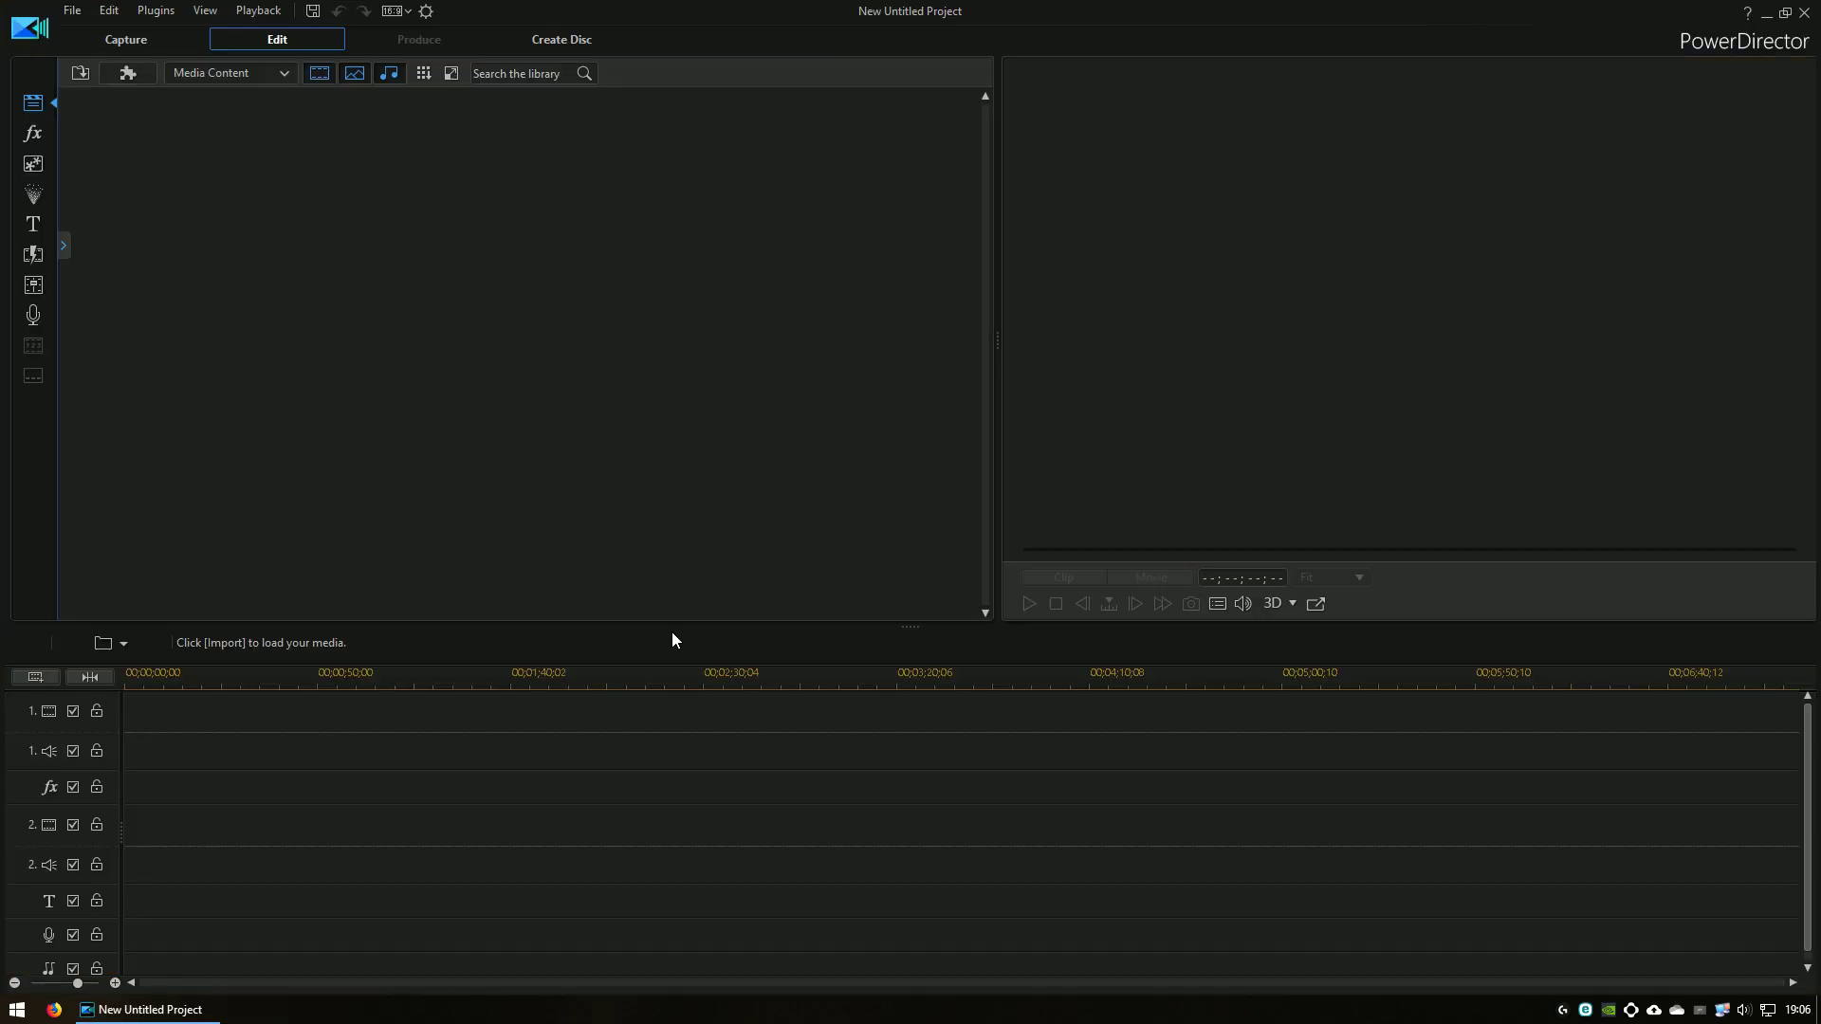
- Open NZXT CAM from the tray and dock its monitor at the right screen edge
left_click(1654, 1013)
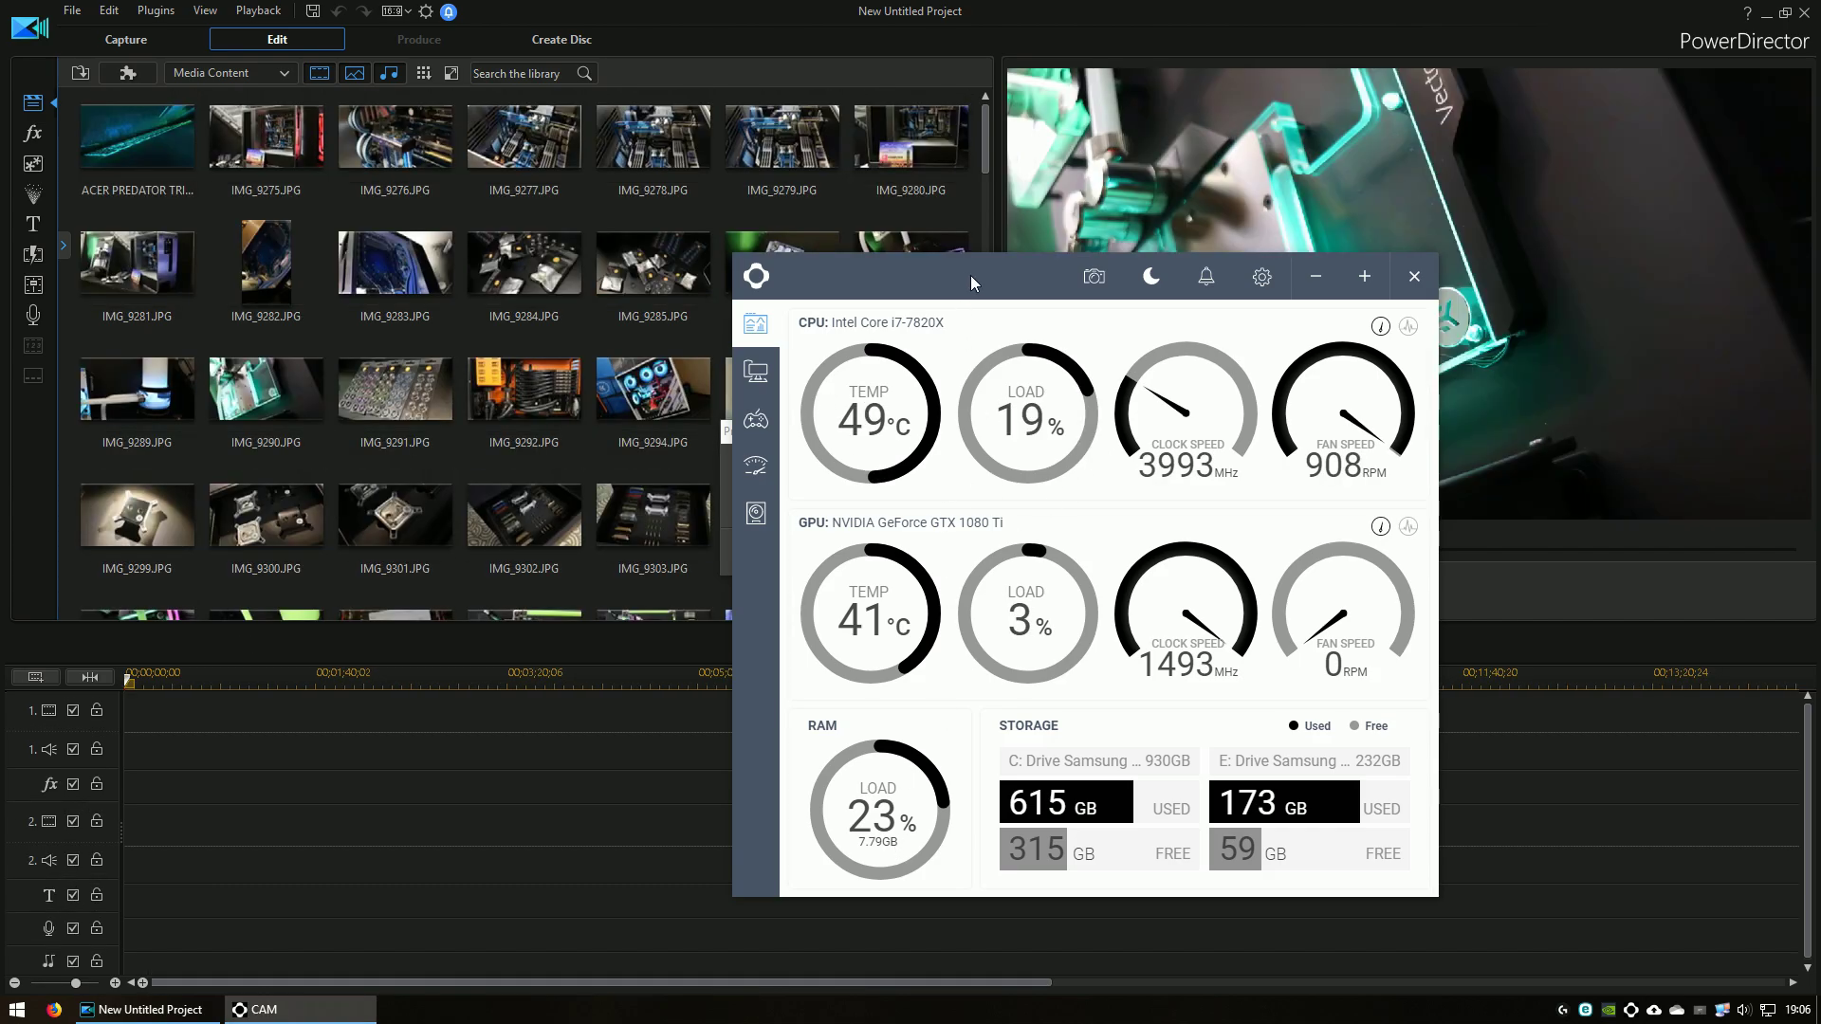
left_click_drag(970, 275, 1767, 76)
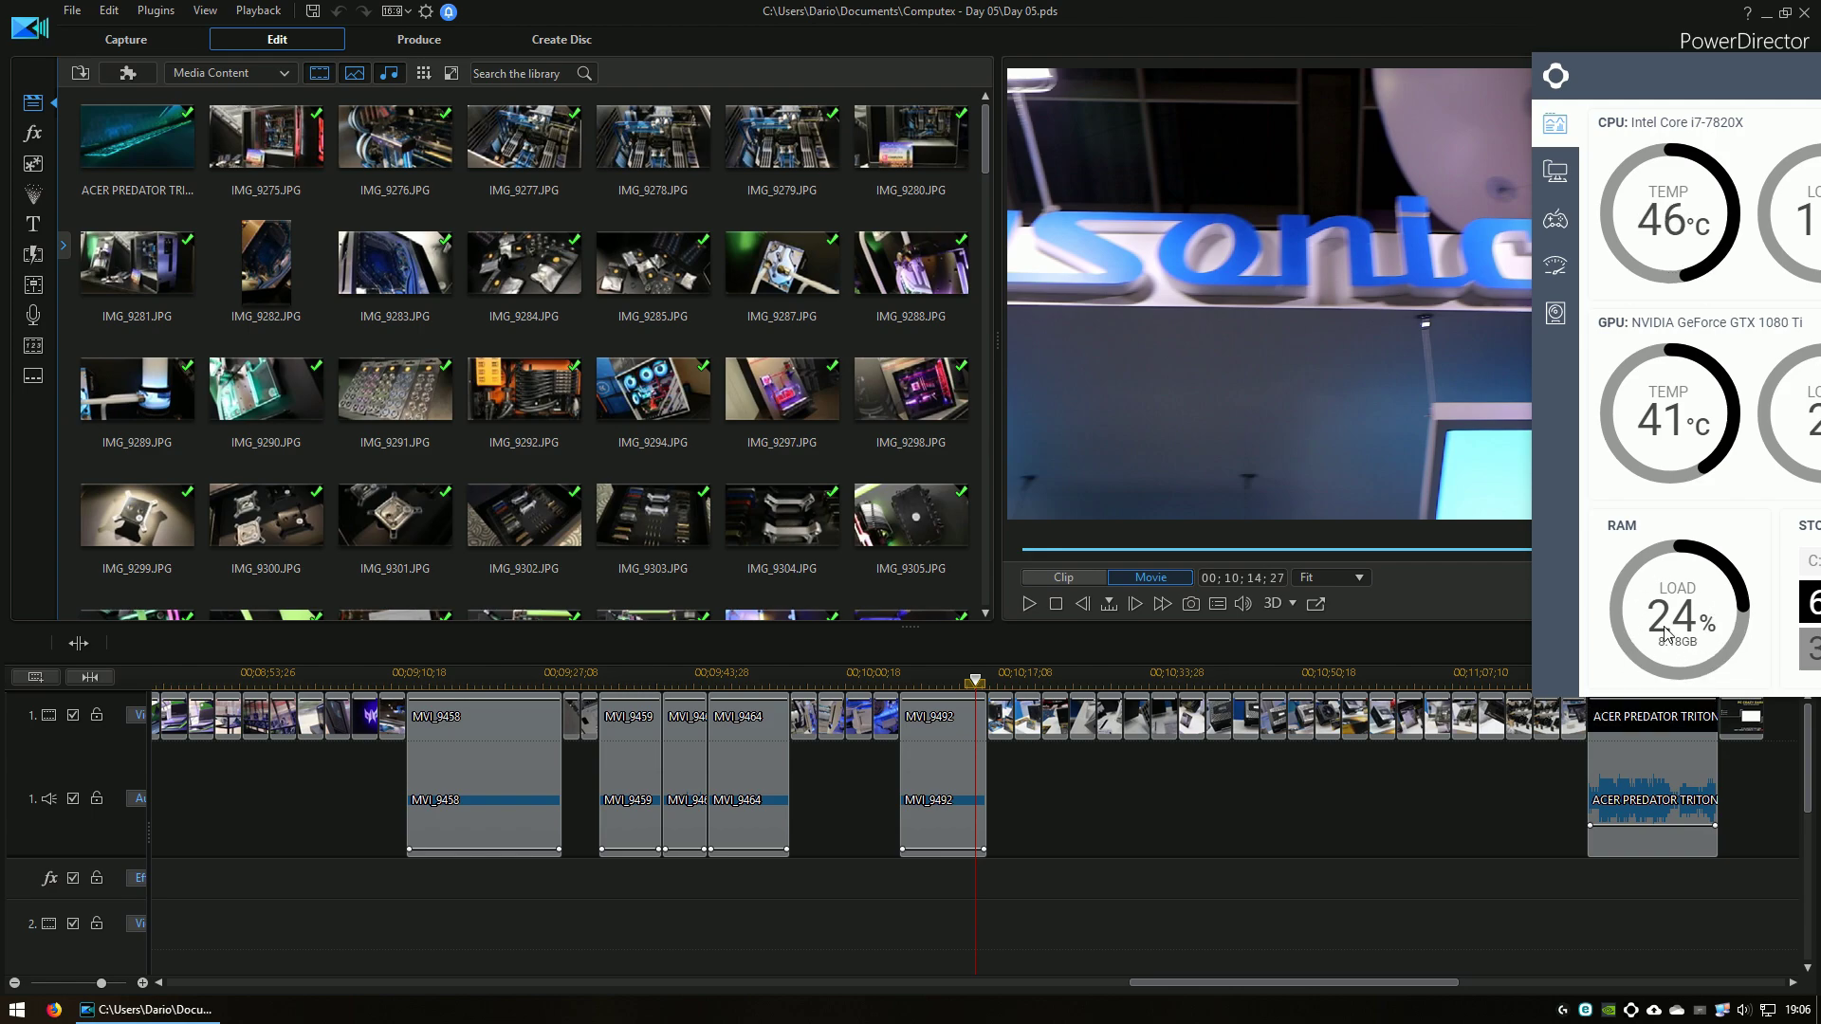
- Bring the Computex Day 05 project forward and set its first audio track height to Small
left_click(1714, 88)
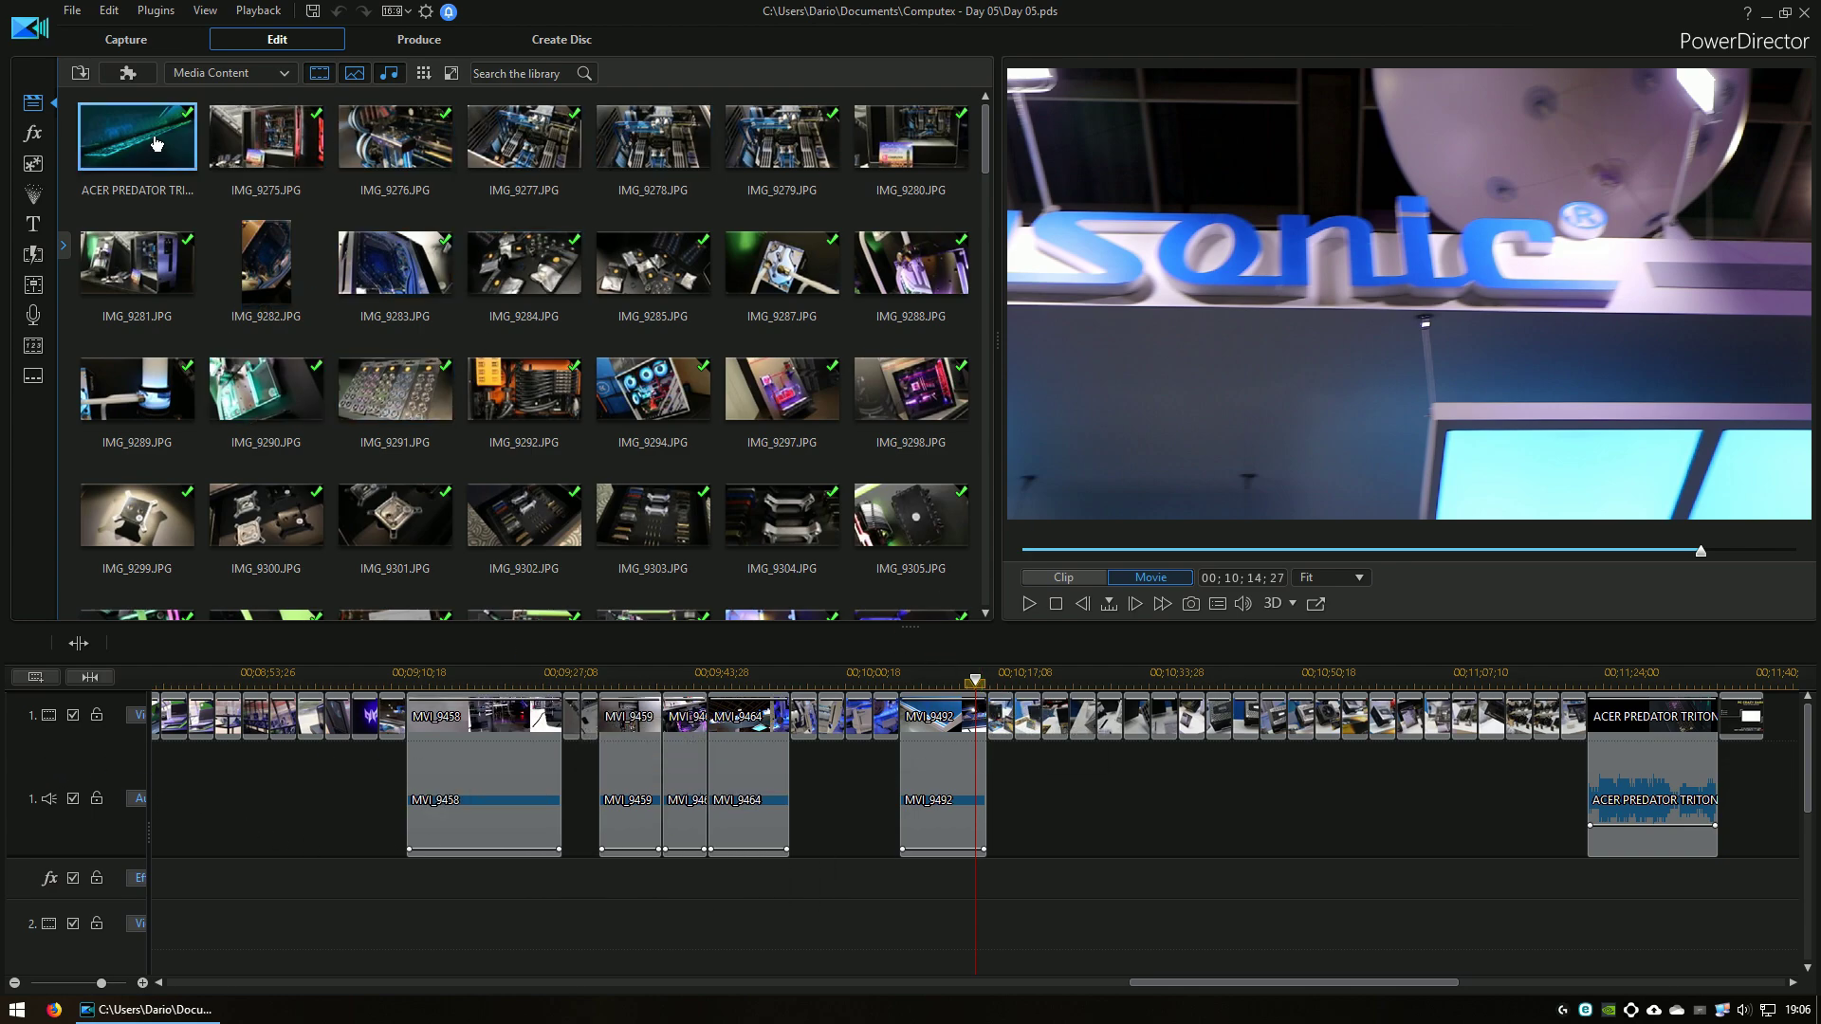
scroll(507, 477, "down", 2)
scroll(507, 477, "down", 15)
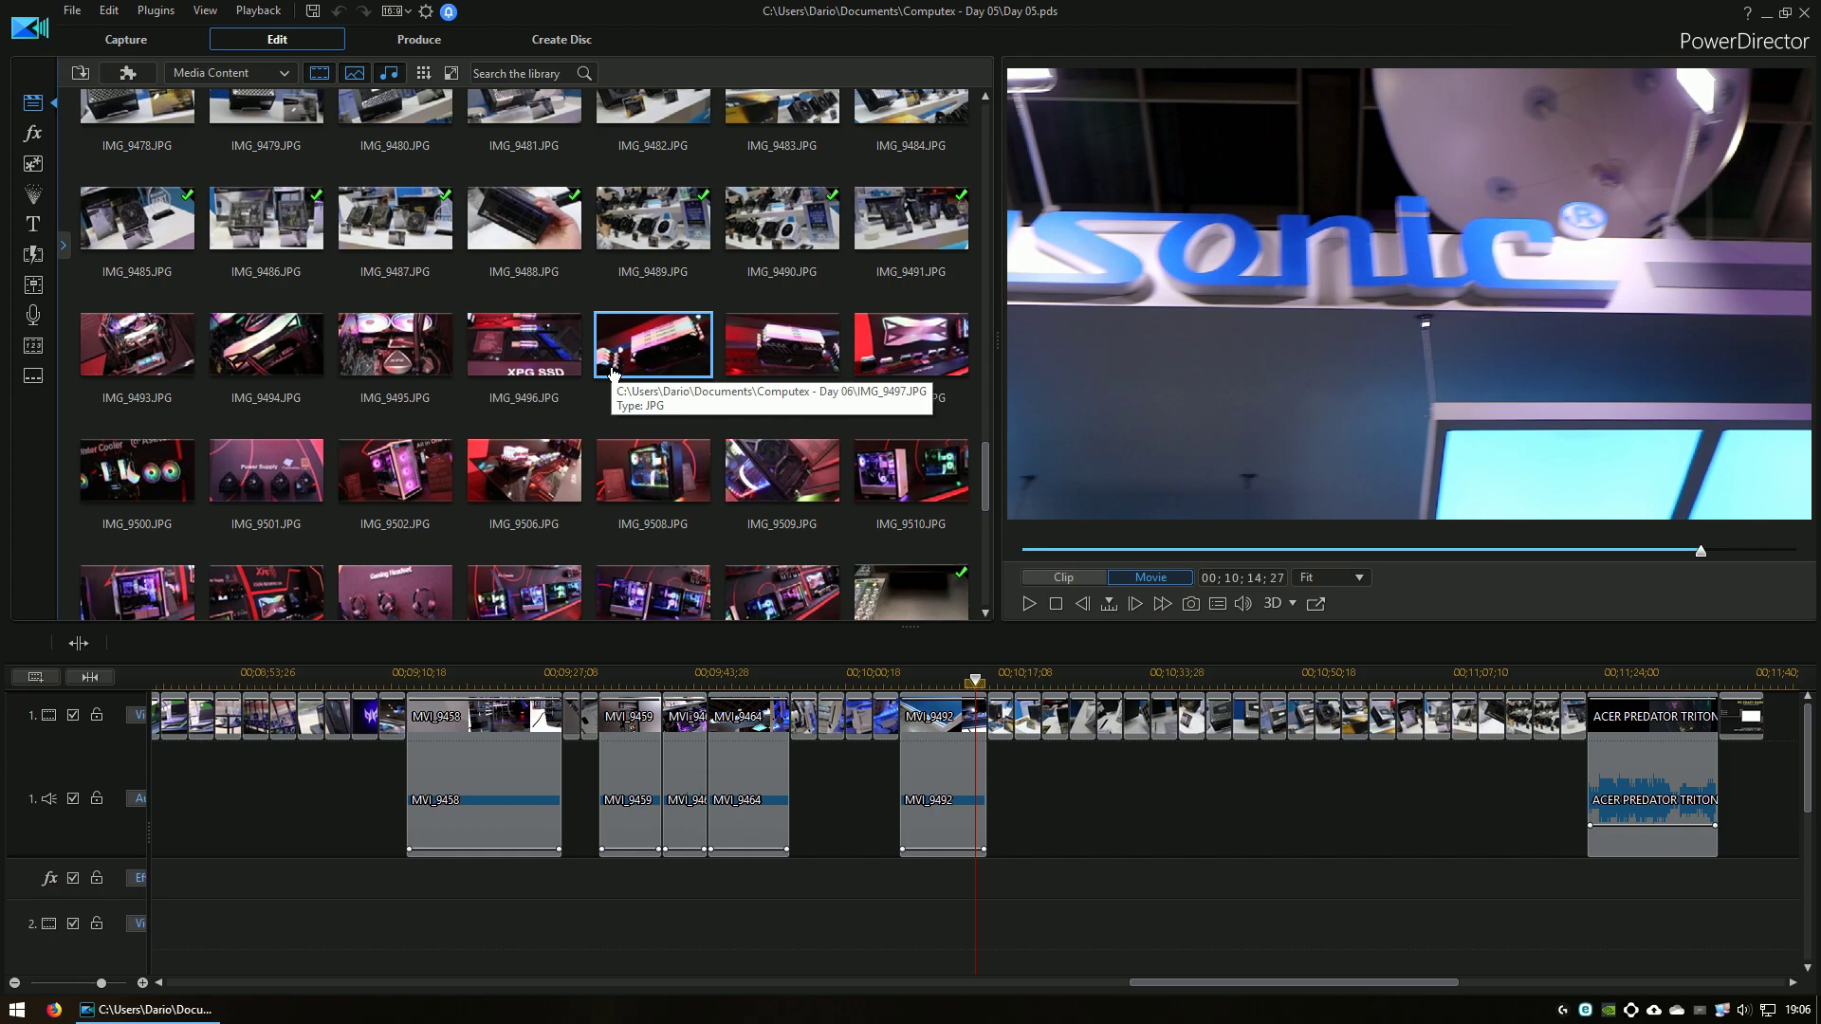
scroll(612, 373, "up", 3)
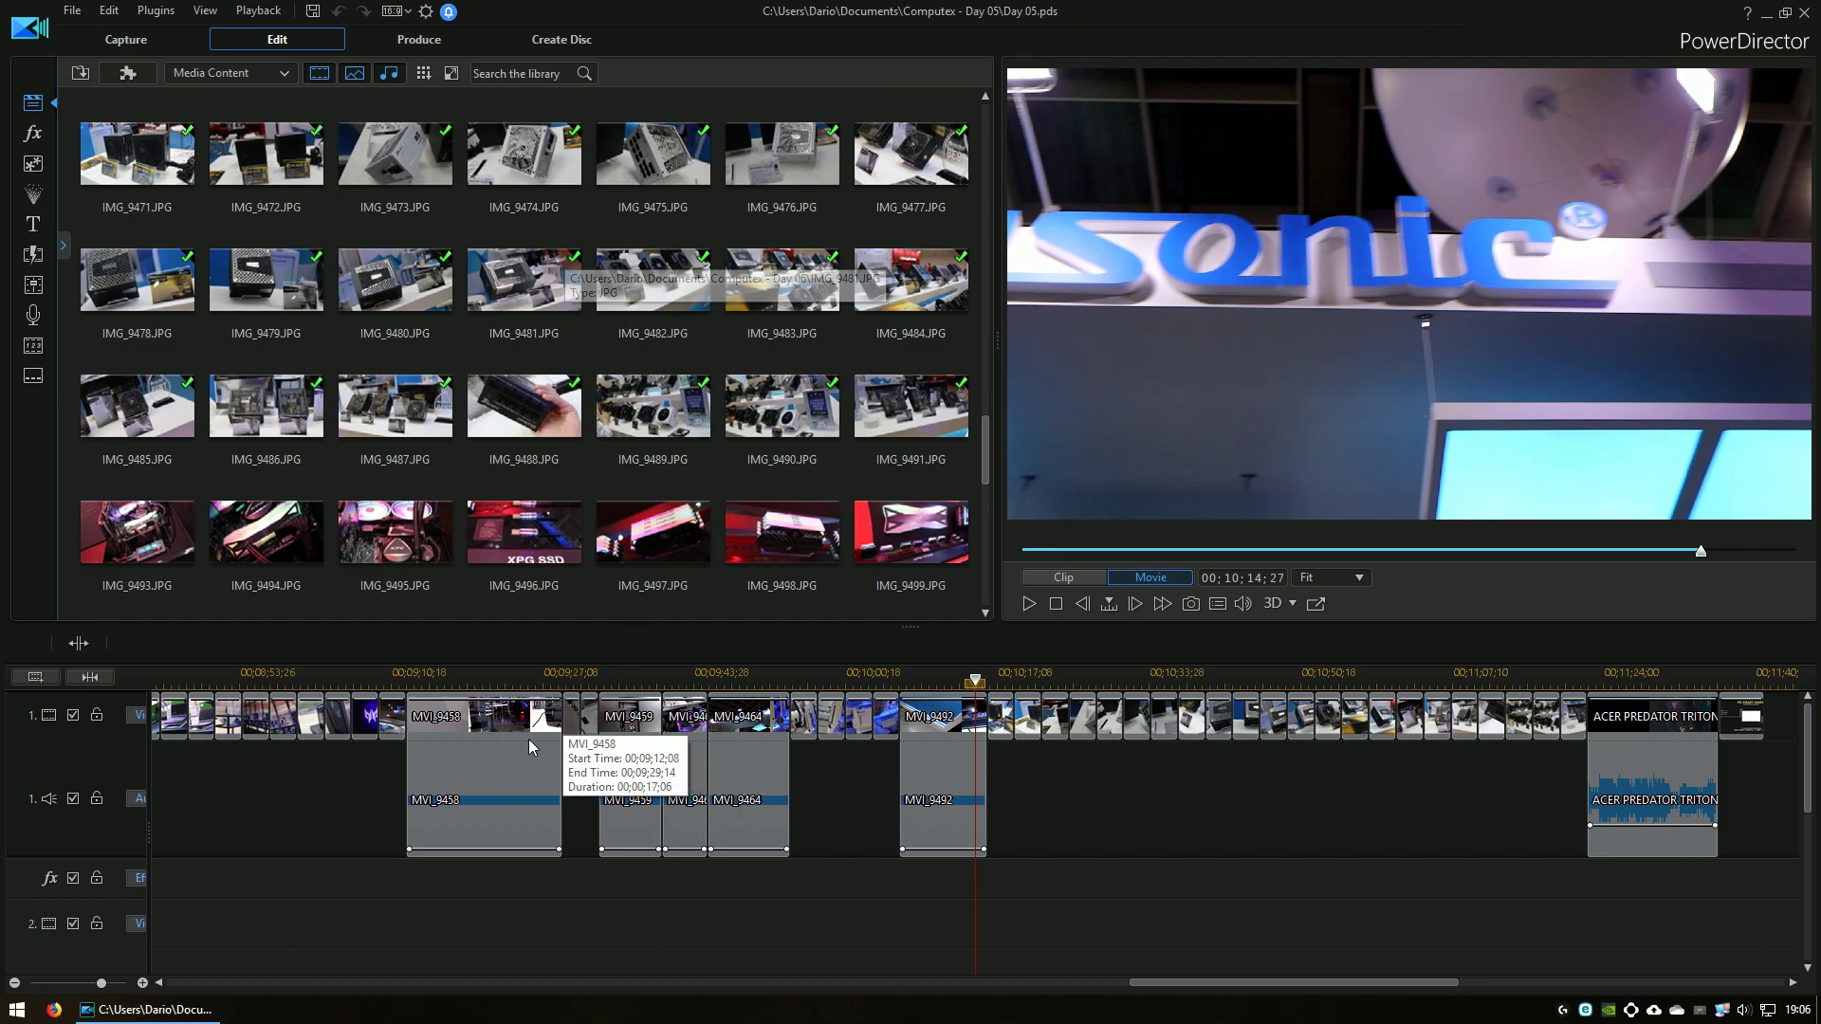
left_click(1186, 979)
left_click_drag(1186, 982, 667, 984)
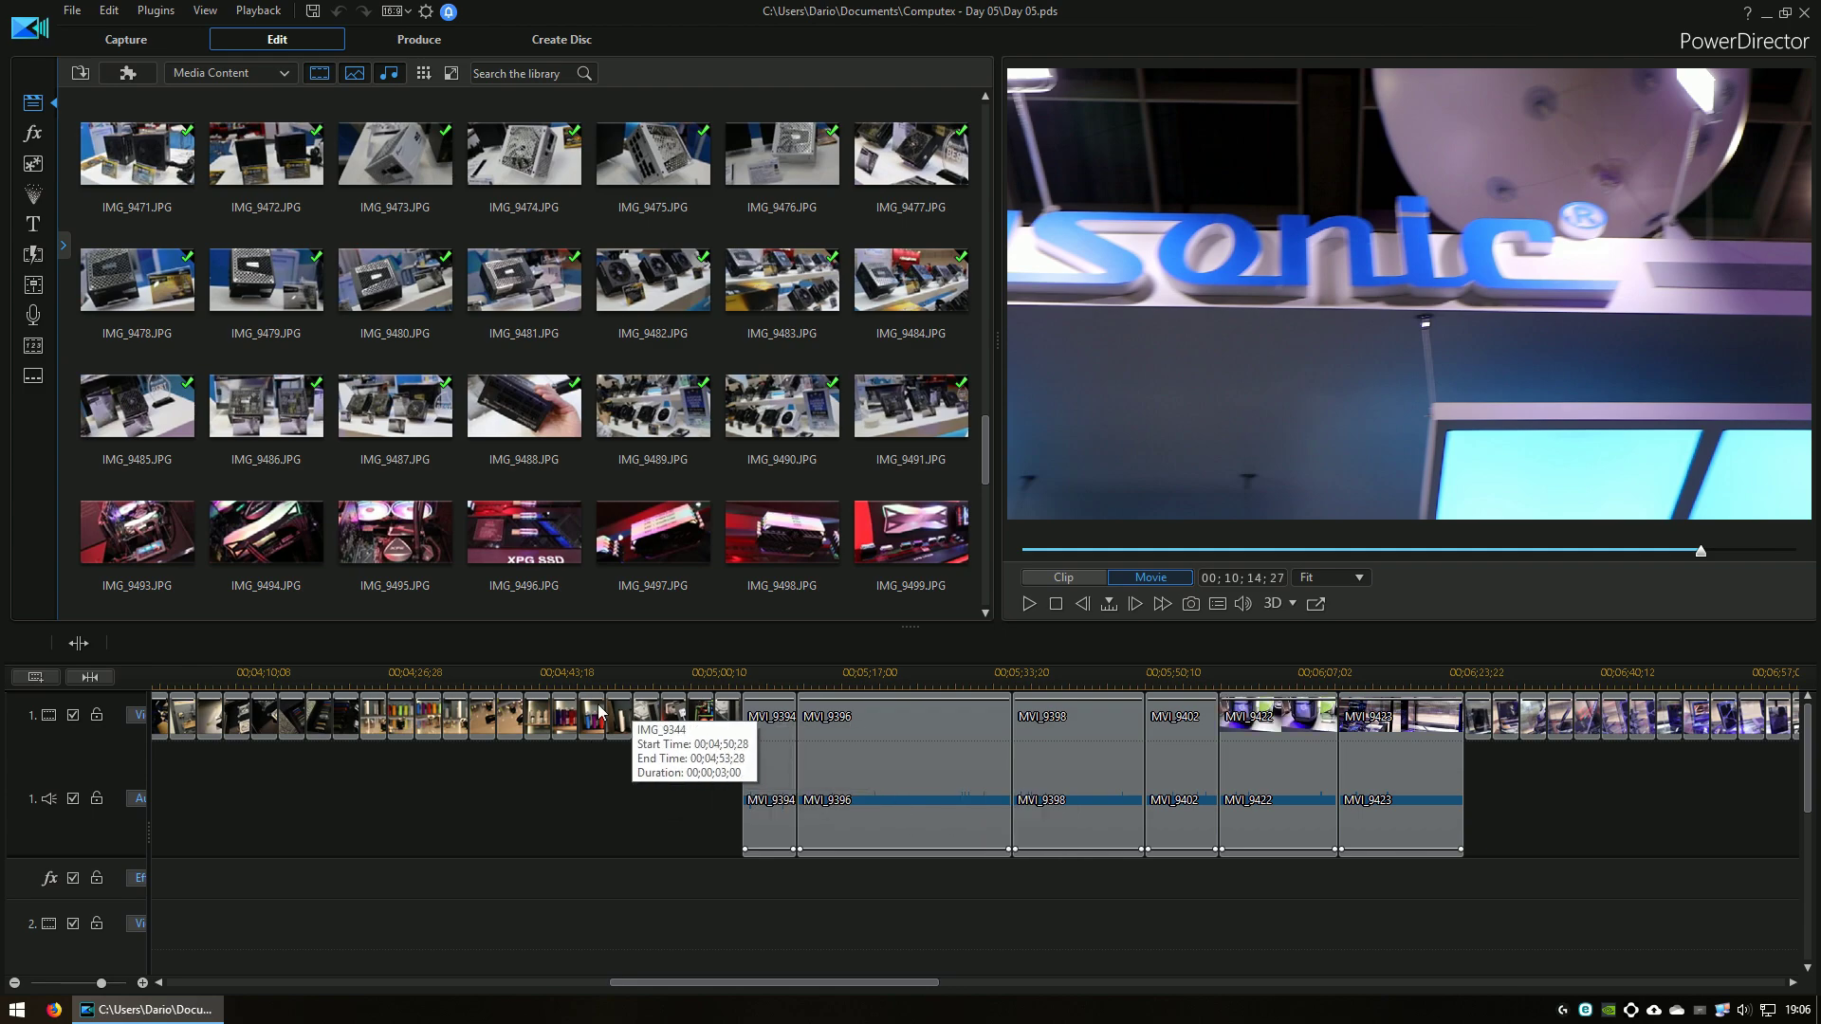
left_click(375, 719)
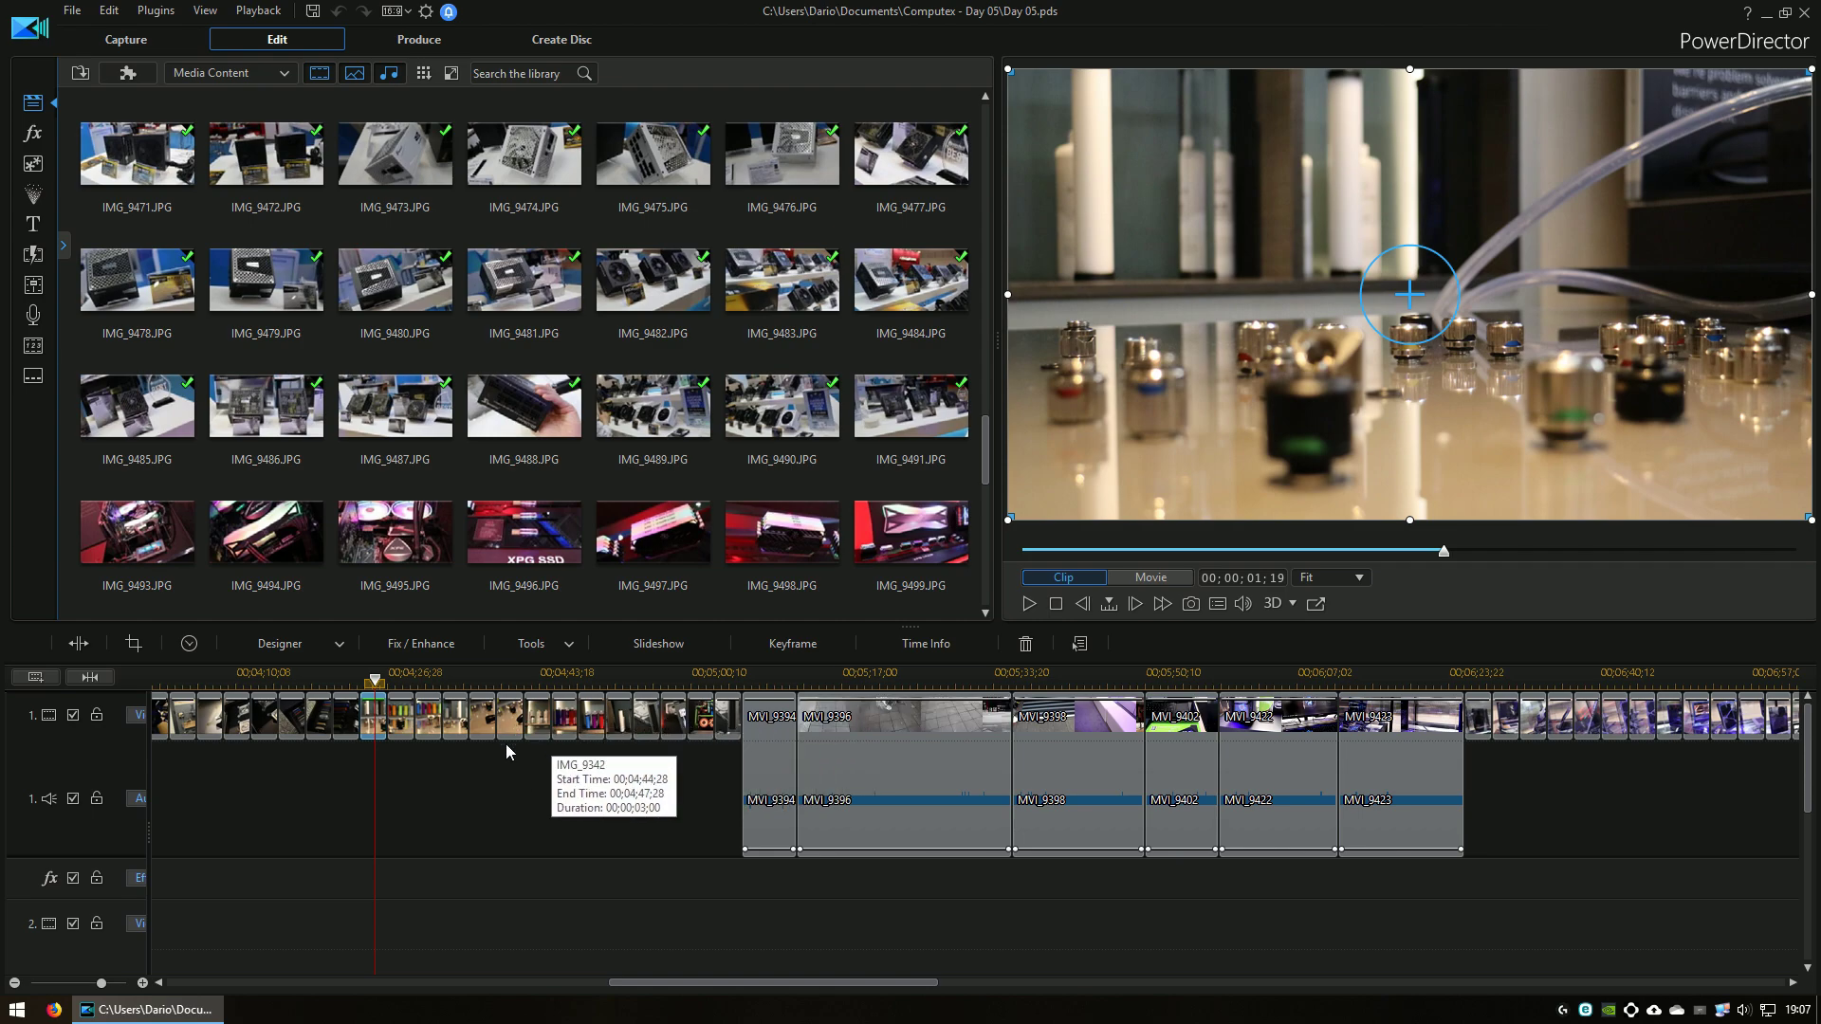
right_click(54, 785)
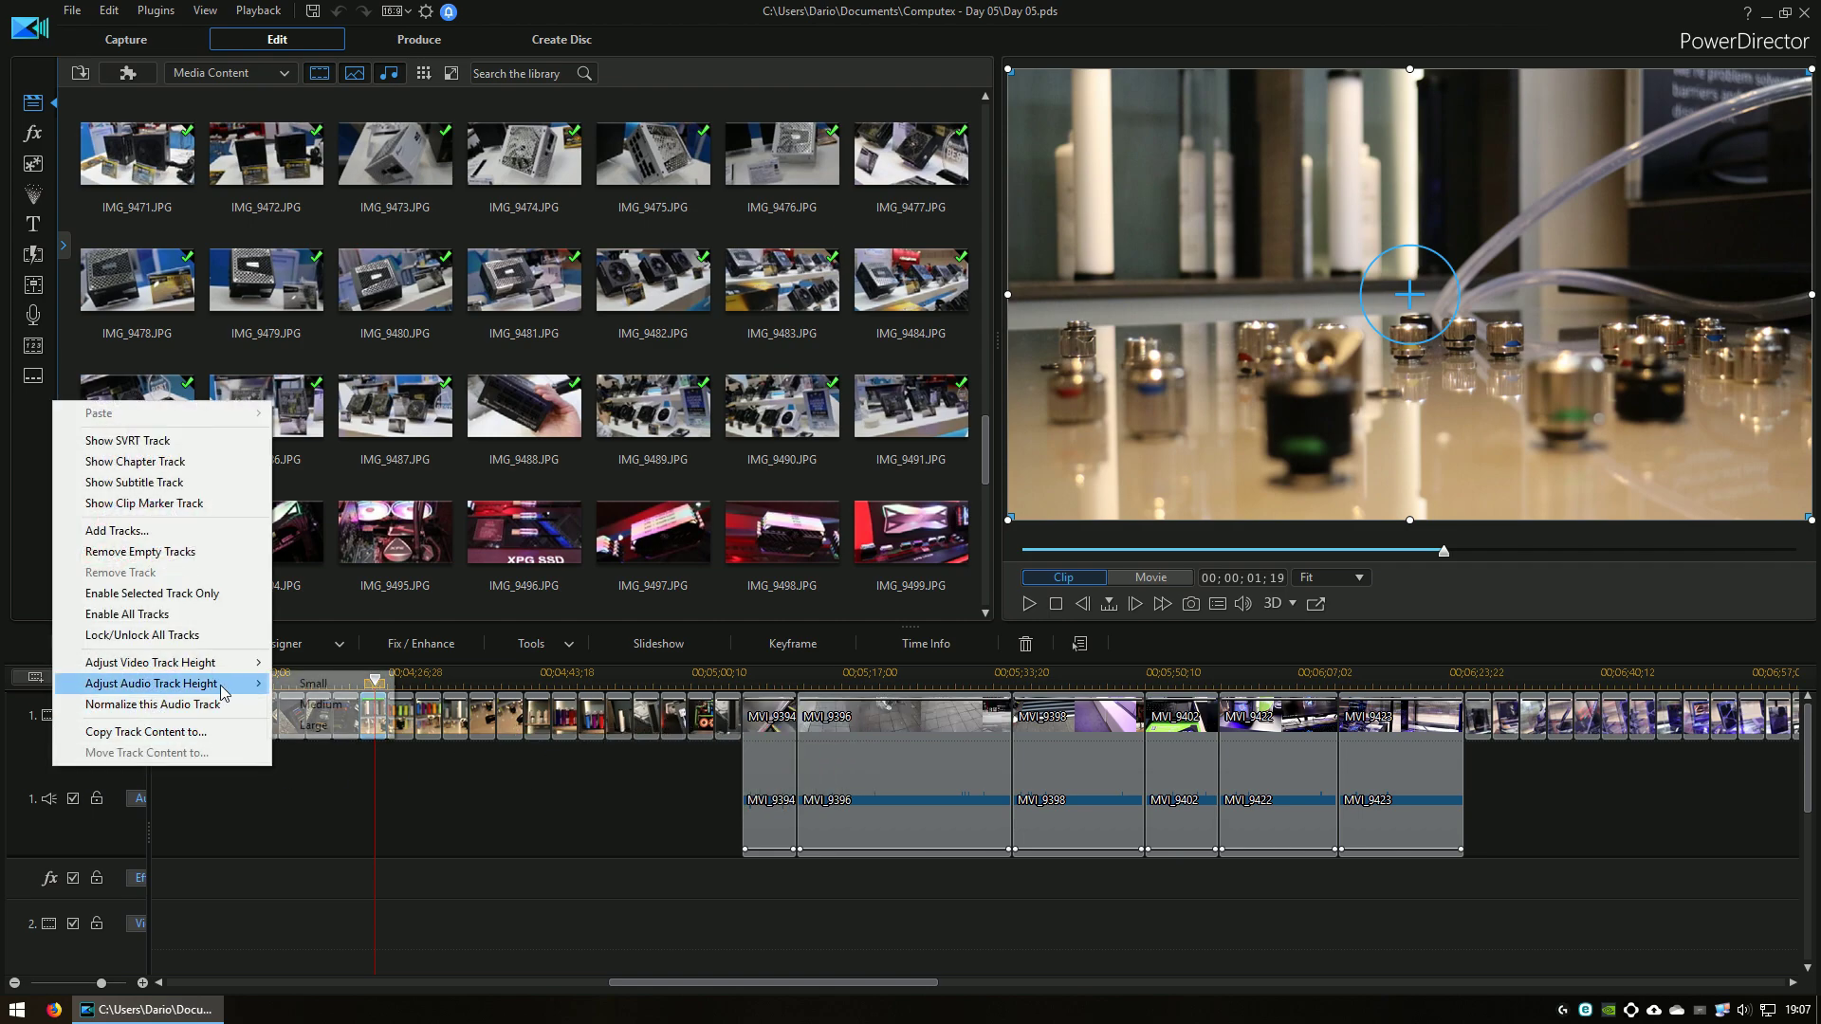
left_click(318, 684)
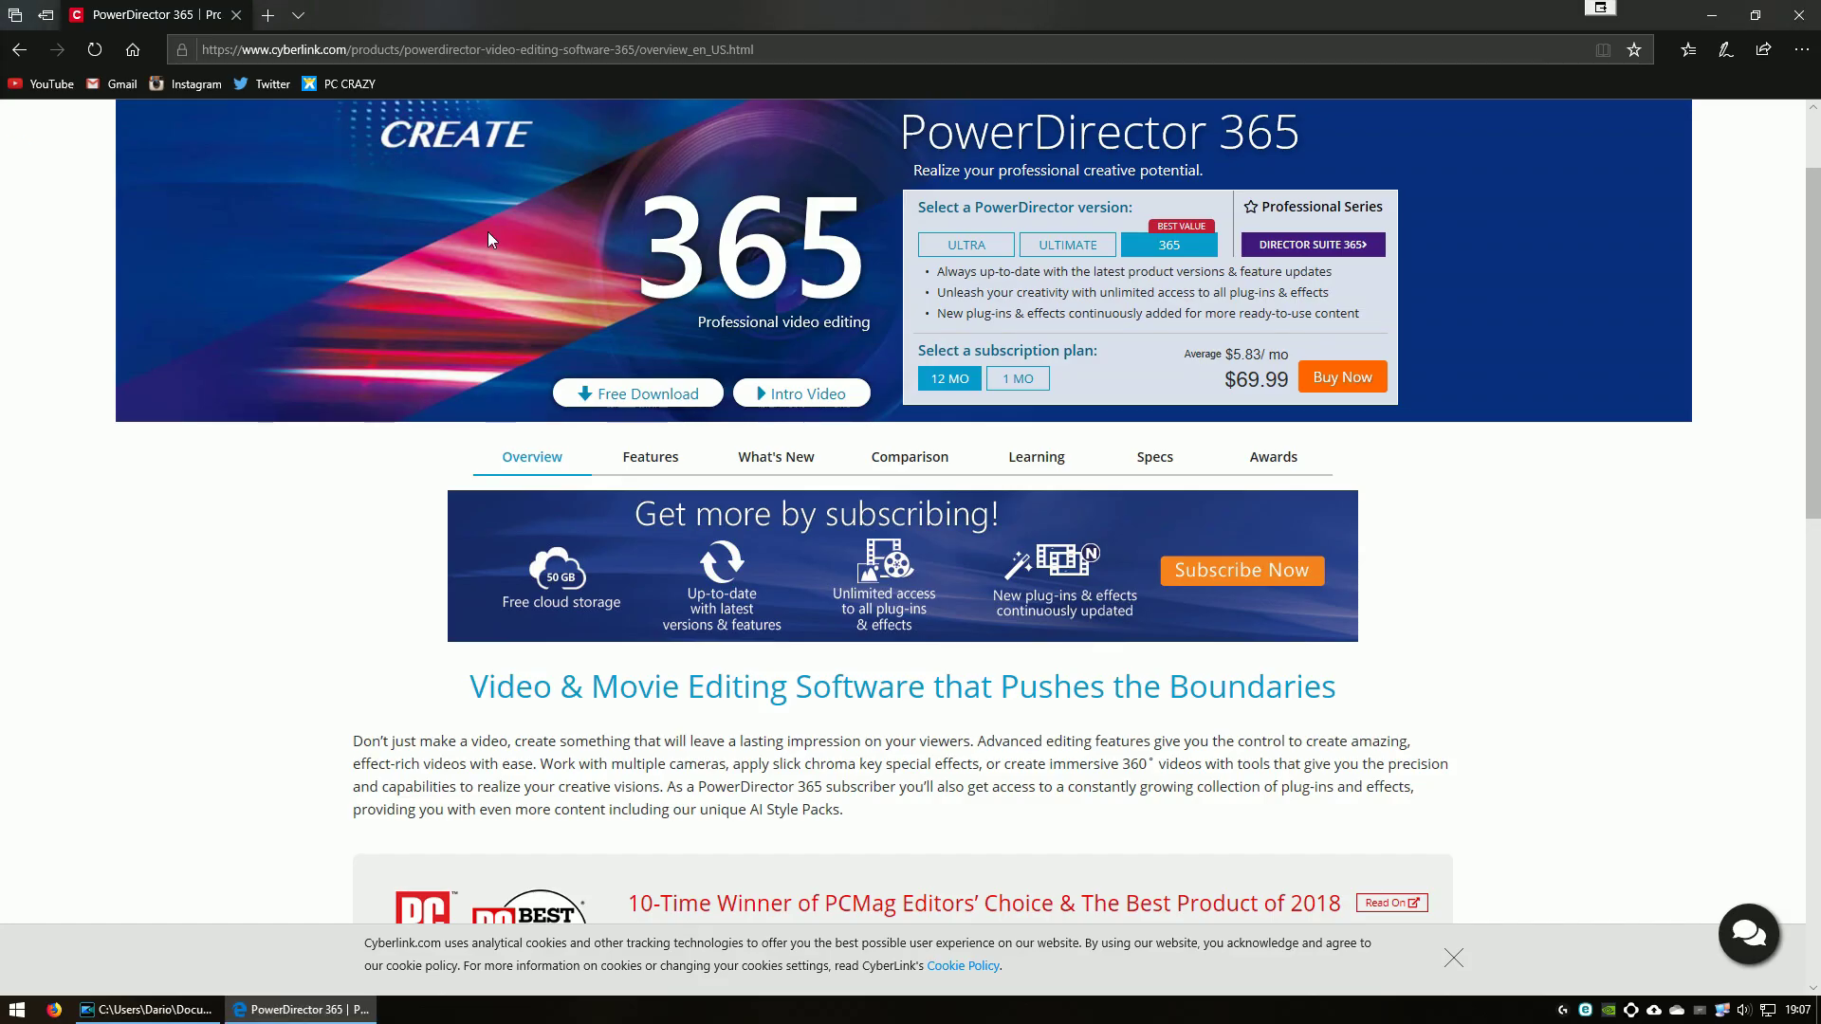
- Scroll the PowerDirector 365 overview to the $69.99 pricing and PCMag Editors' Choice award
scroll(1059, 449, "down", 3)
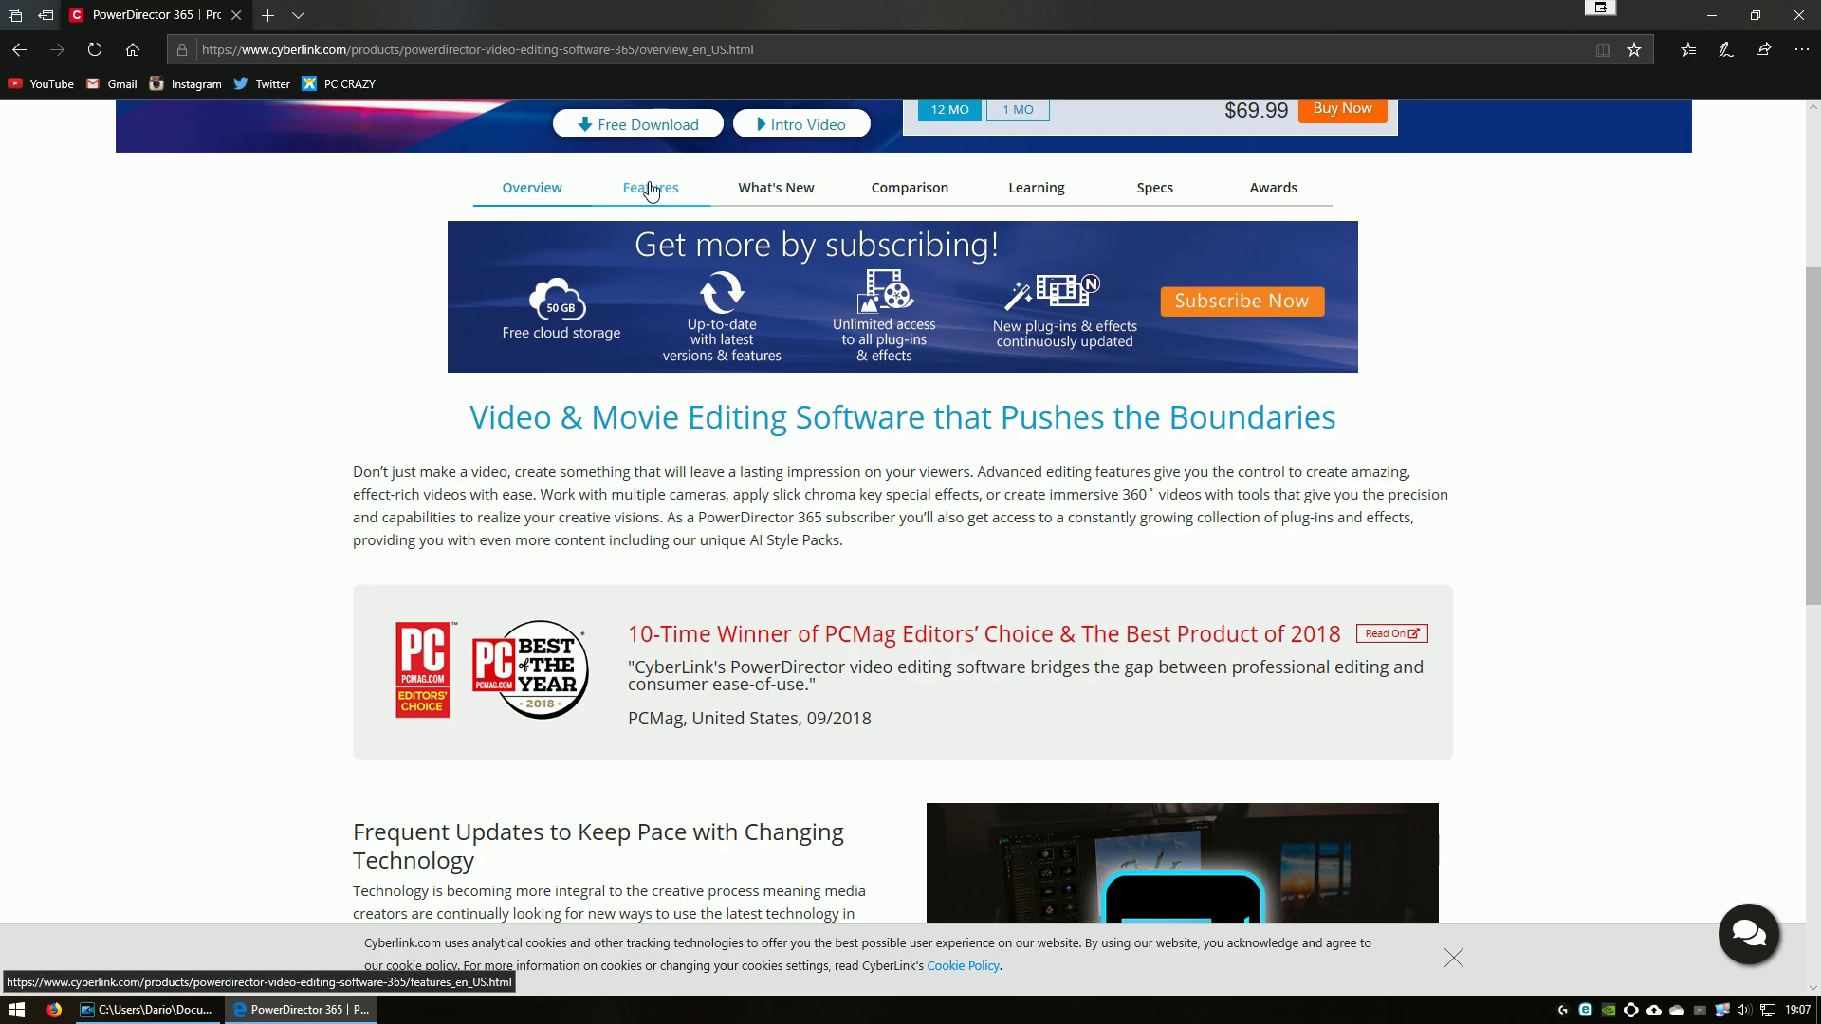
- Browse the Features page's Video Editing section down to True360 Video Editing, then return to the top
left_click(651, 189)
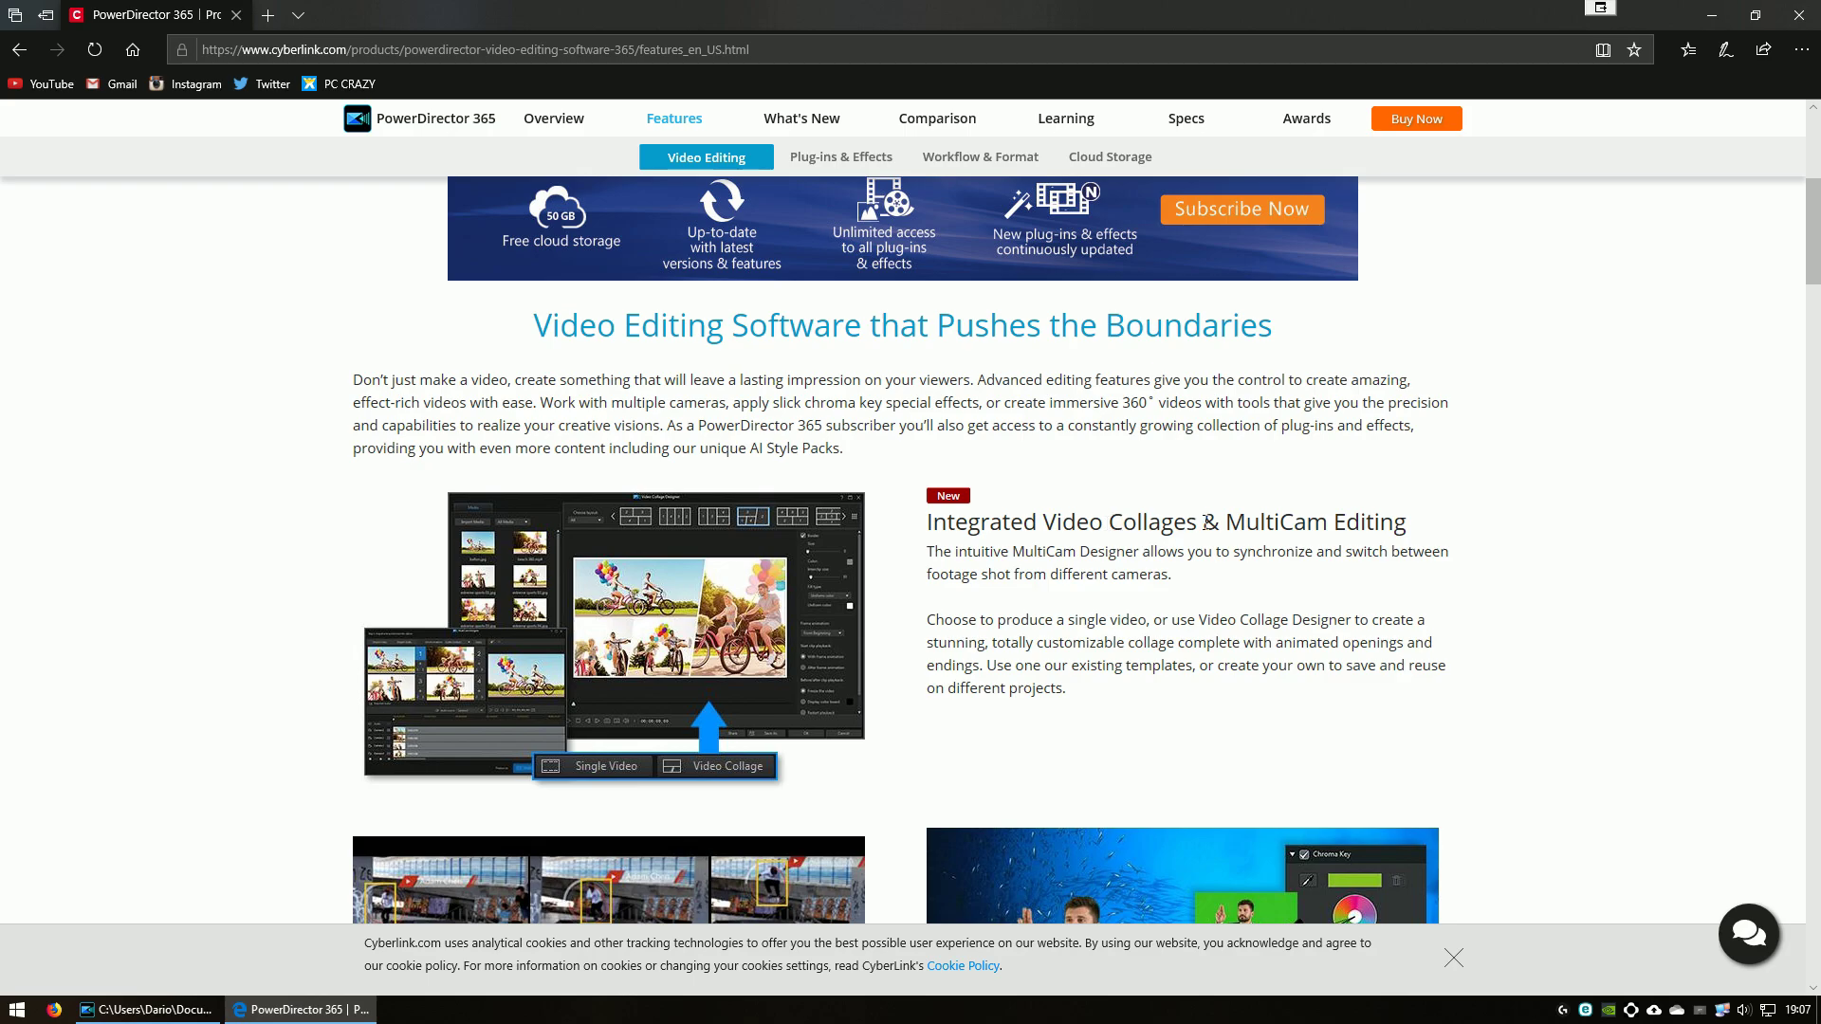
scroll(1319, 553, "down", 7)
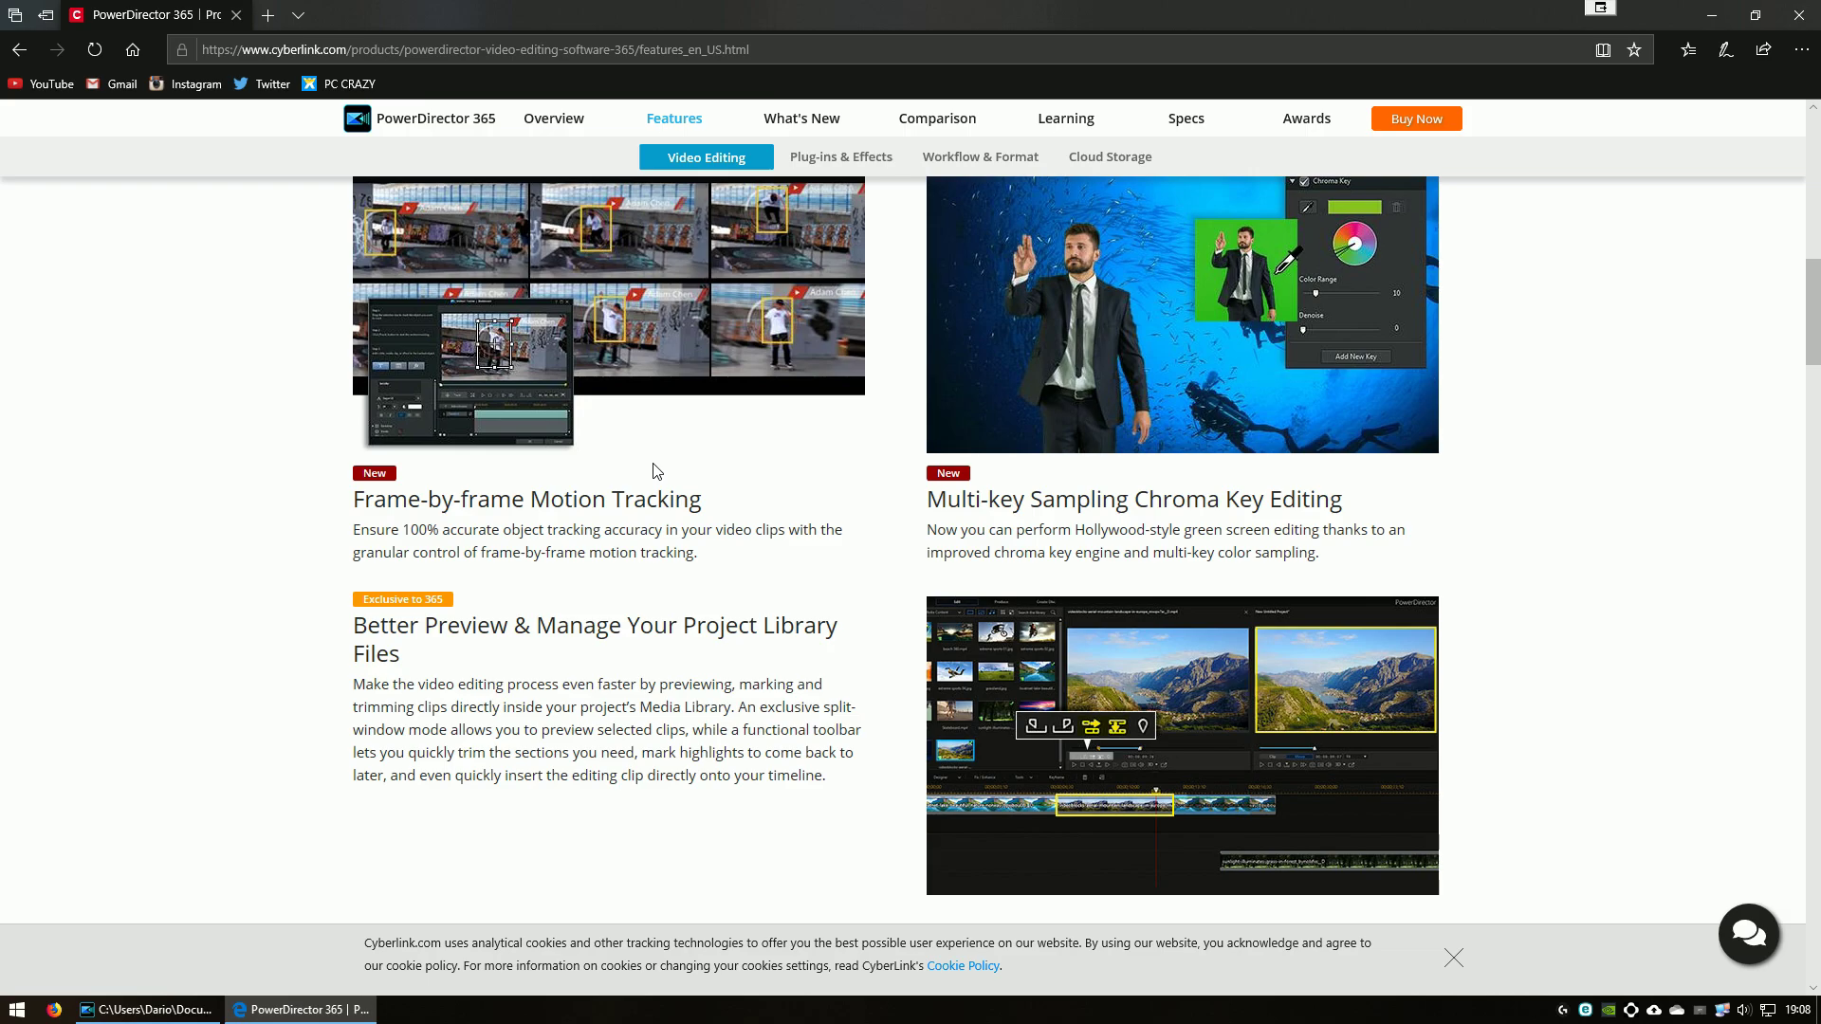
scroll(785, 683, "down", 2)
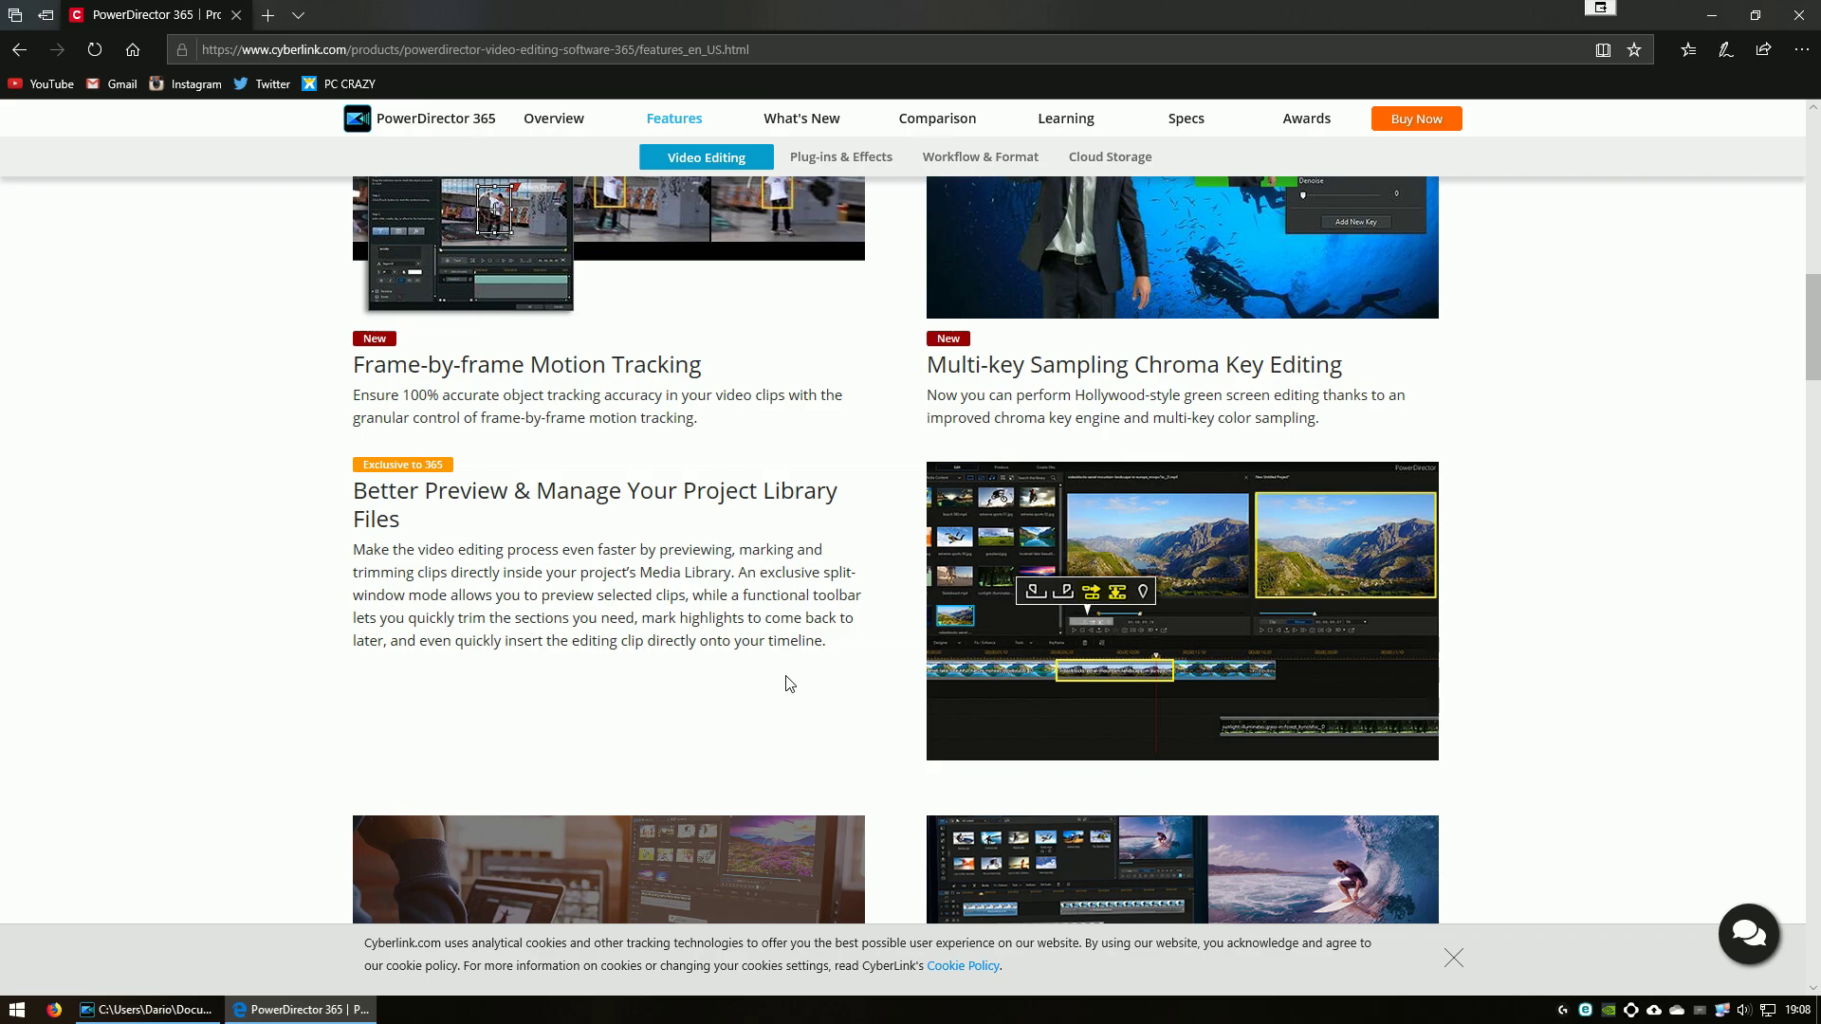
scroll(785, 683, "down", 7)
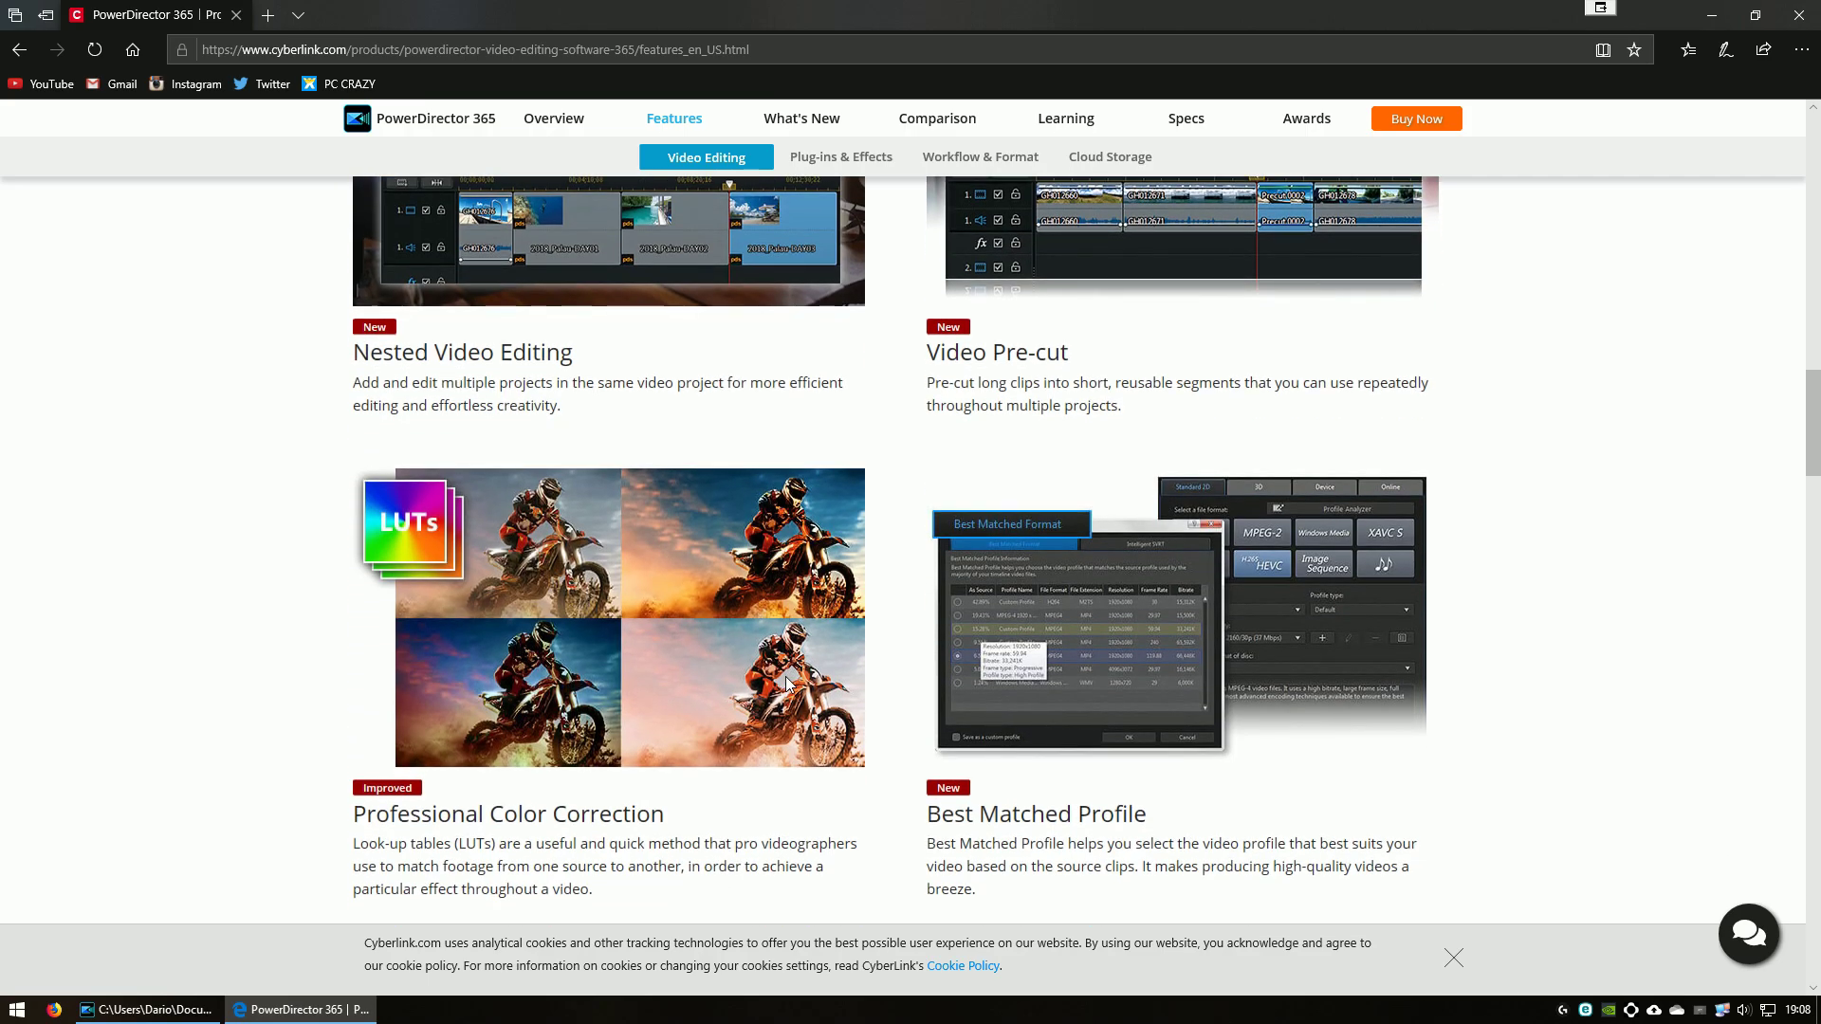
scroll(785, 683, "down", 3)
scroll(486, 719, "down", 1)
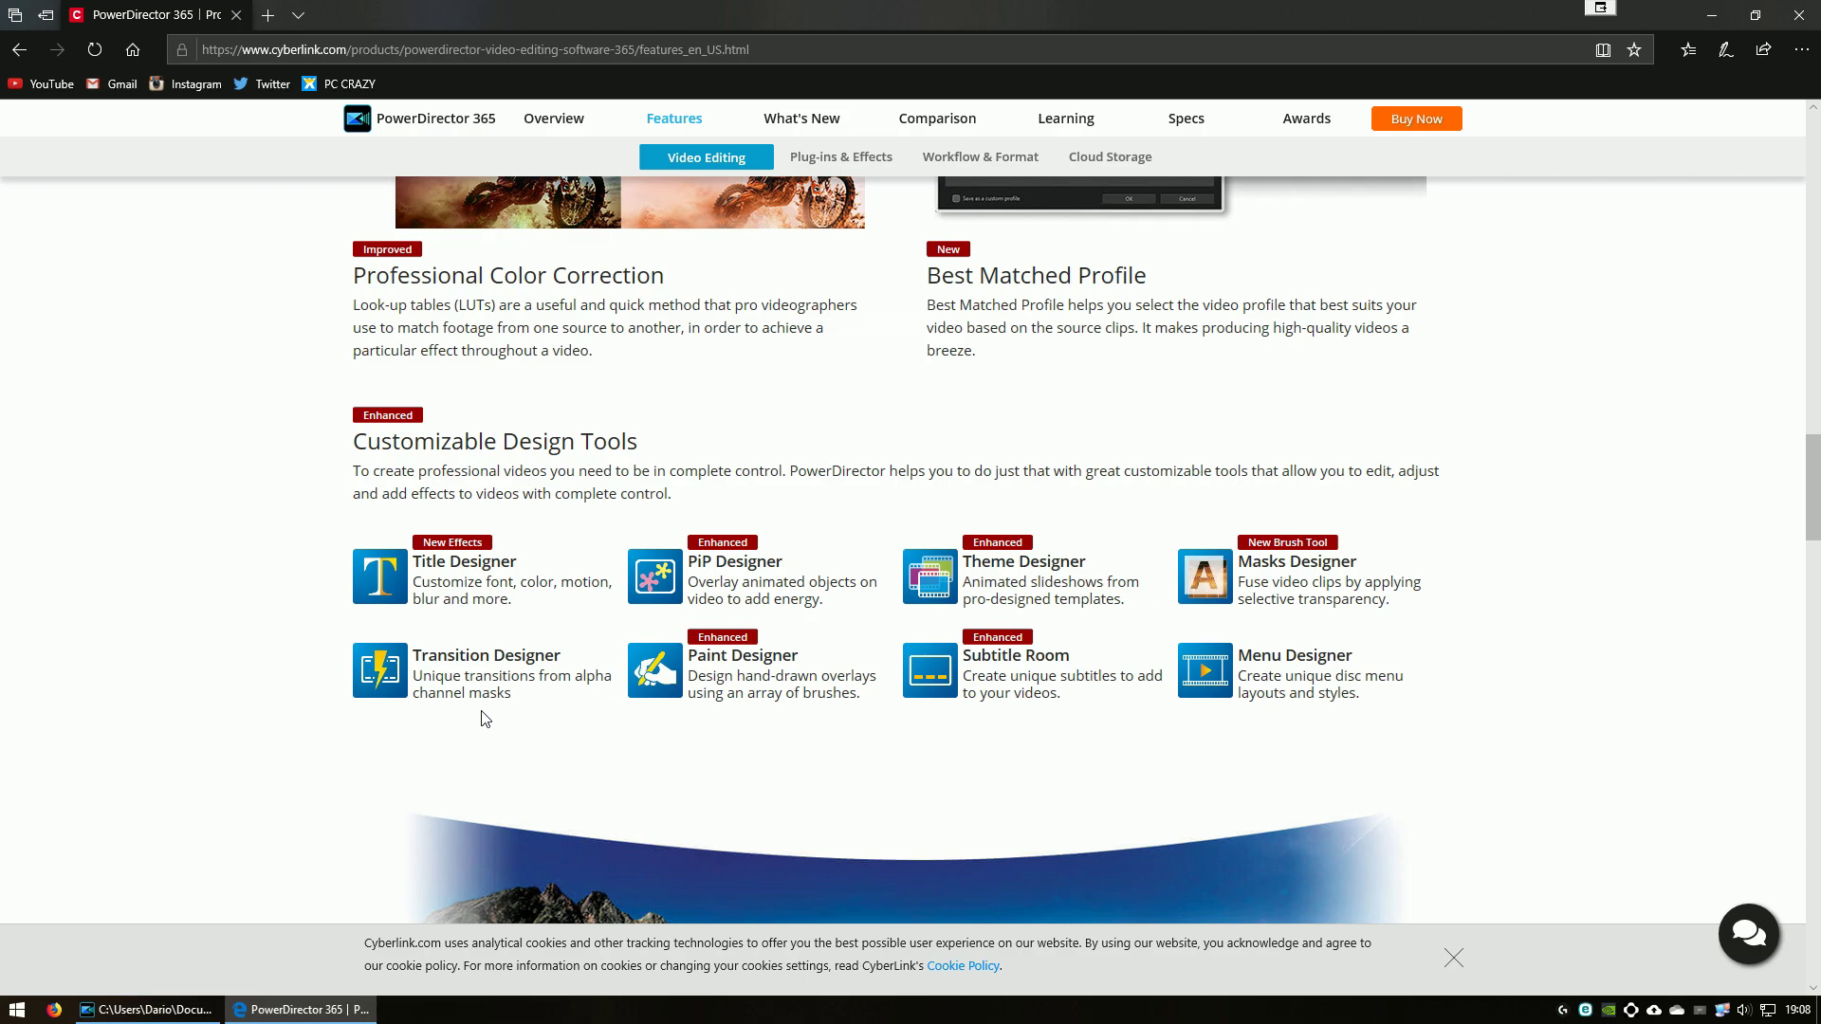
scroll(534, 633, "down", 5)
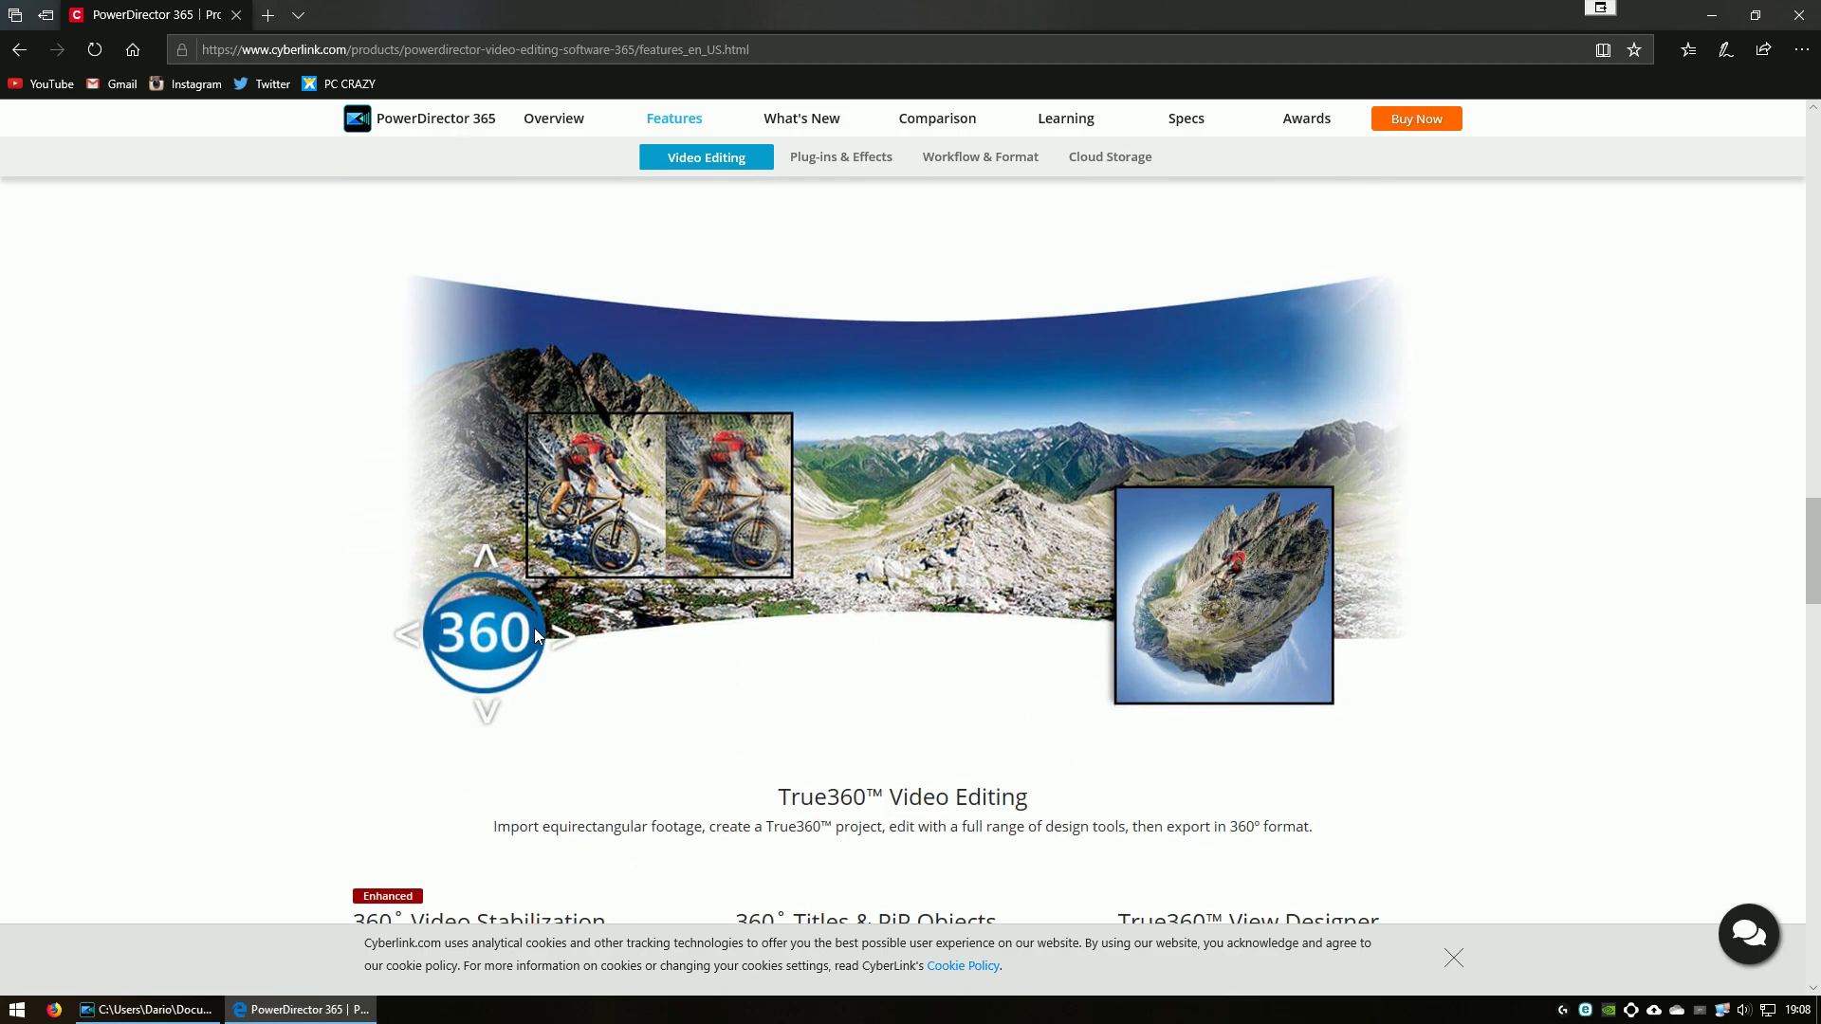
scroll(536, 636, "up", 2)
scroll(536, 635, "down", 3)
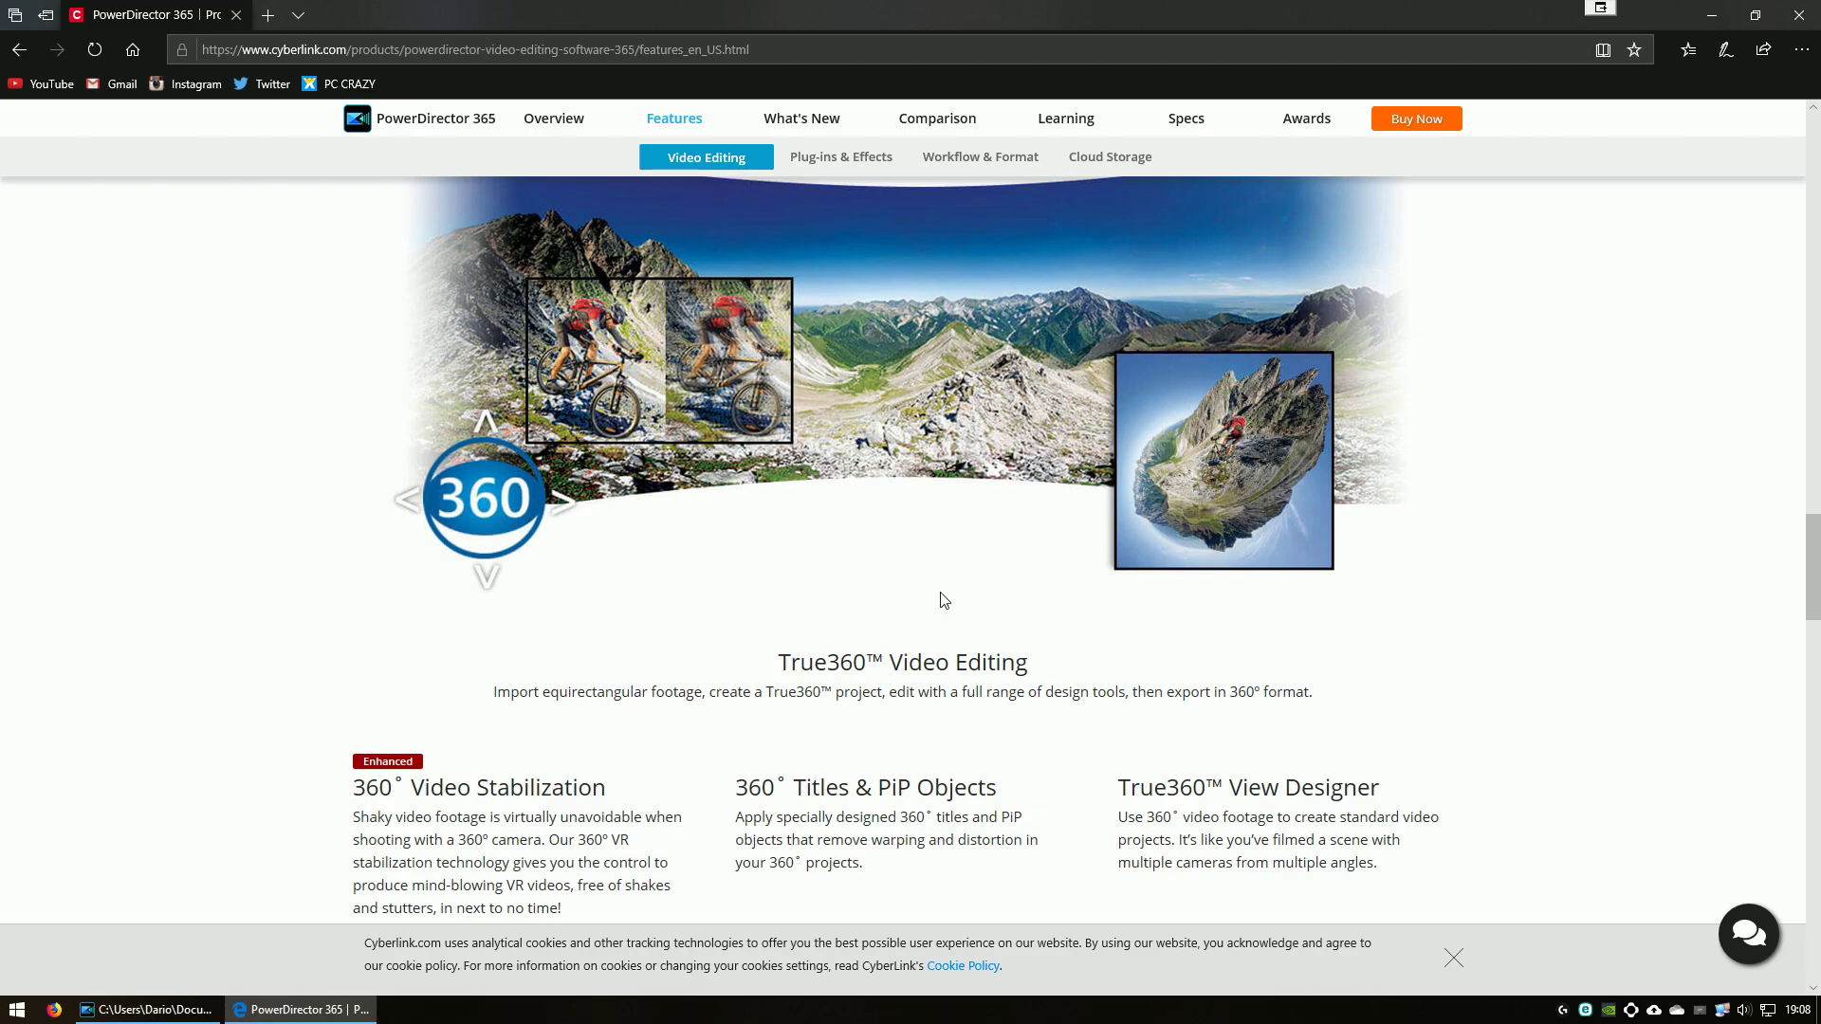
scroll(952, 520, "up", 15)
scroll(966, 449, "up", 10)
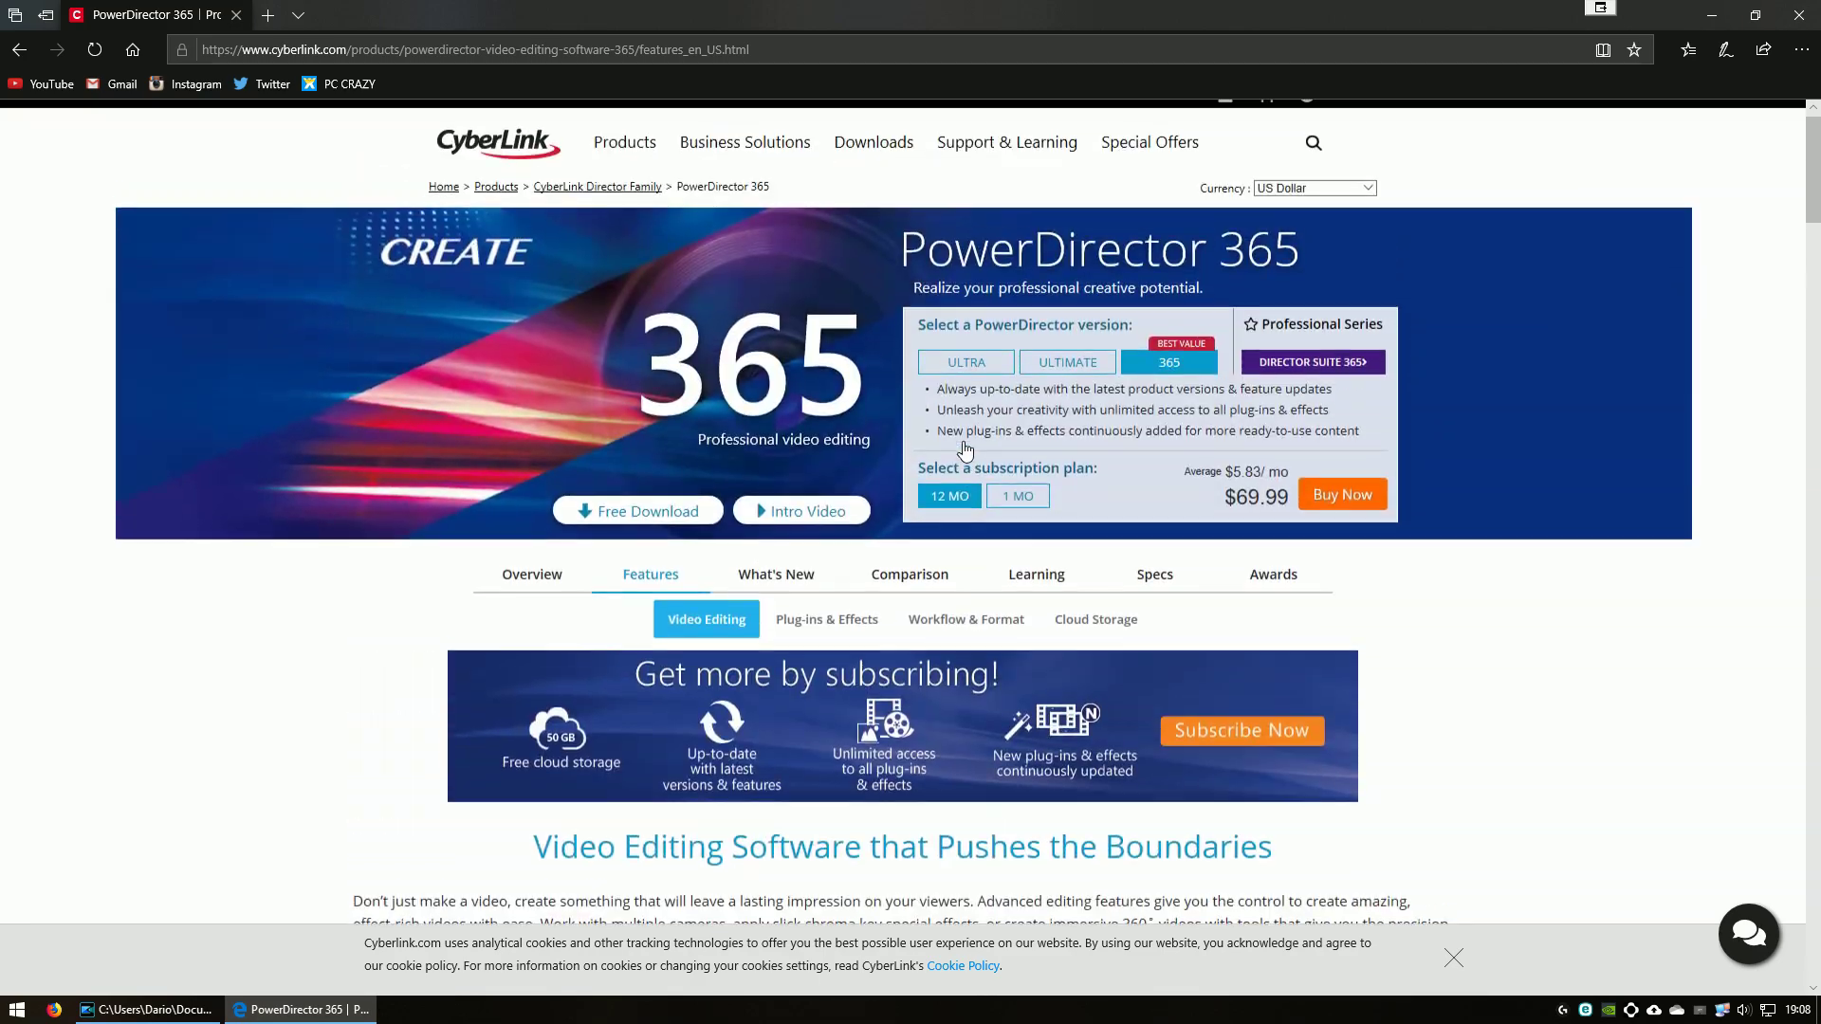
left_click_drag(989, 267, 1261, 267)
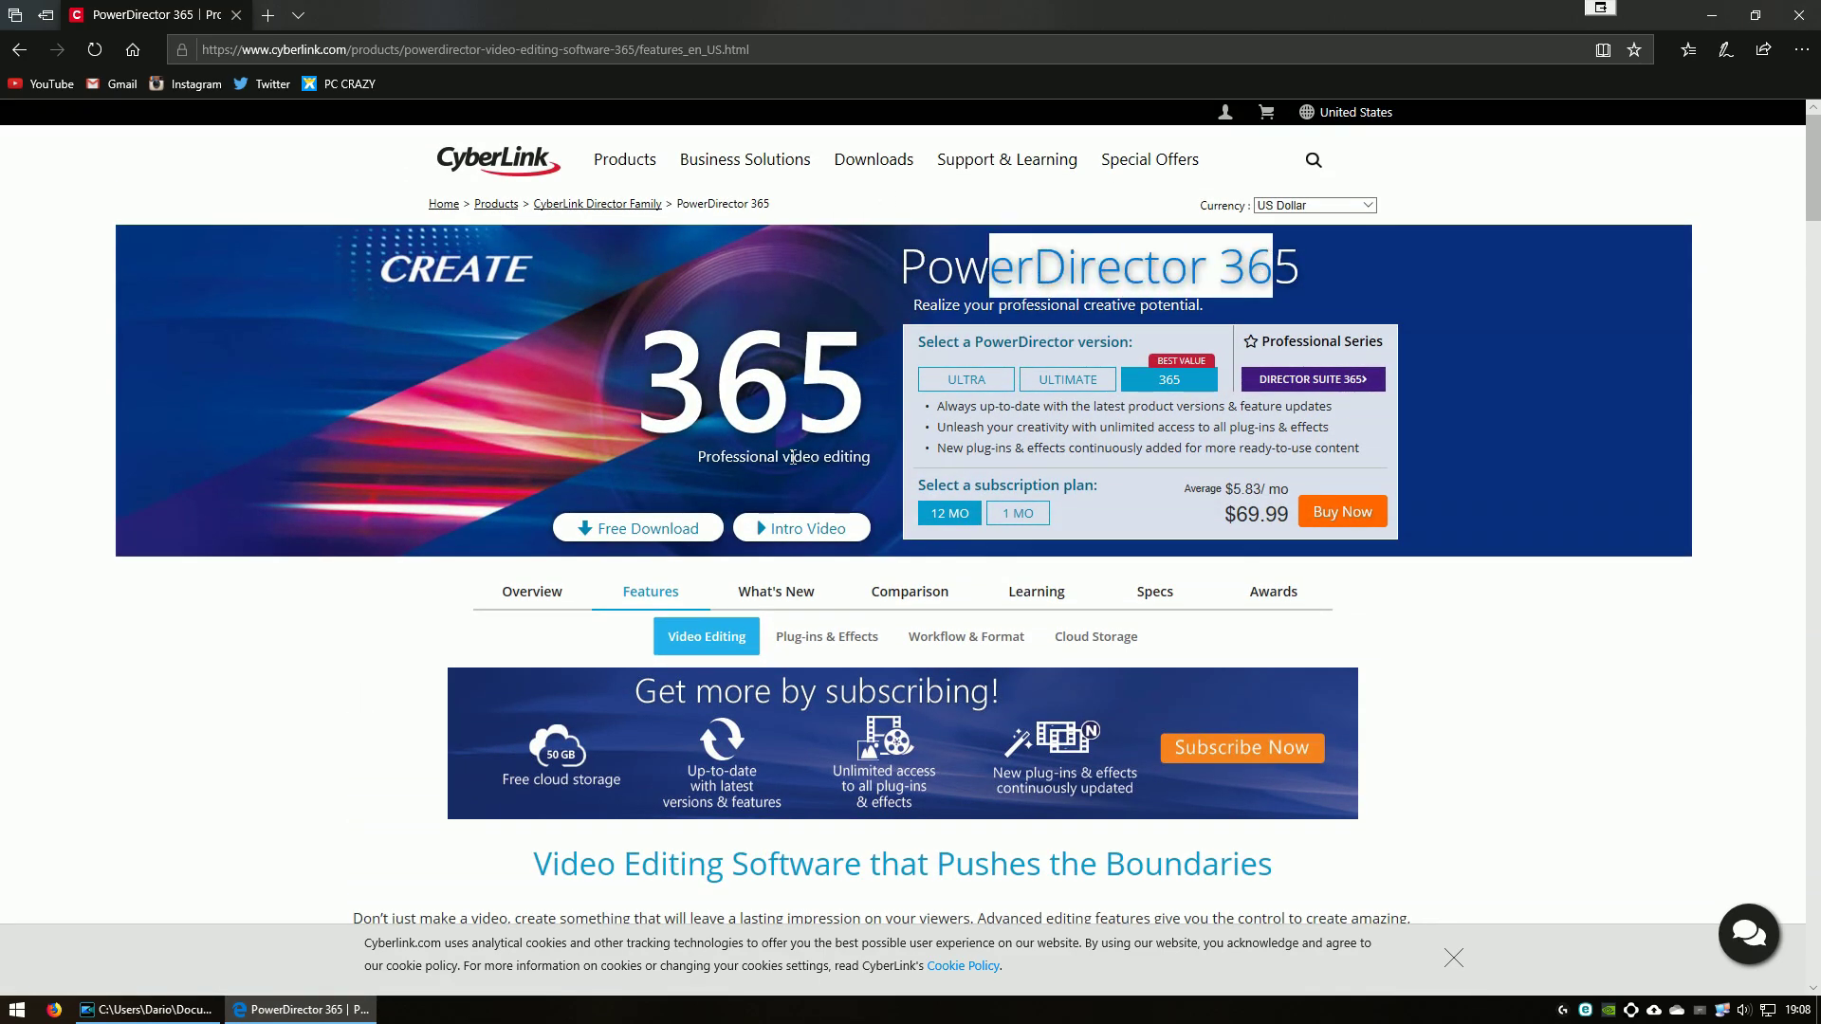
- Browse the What's New updates from May 2019 back to December 2018
left_click(781, 597)
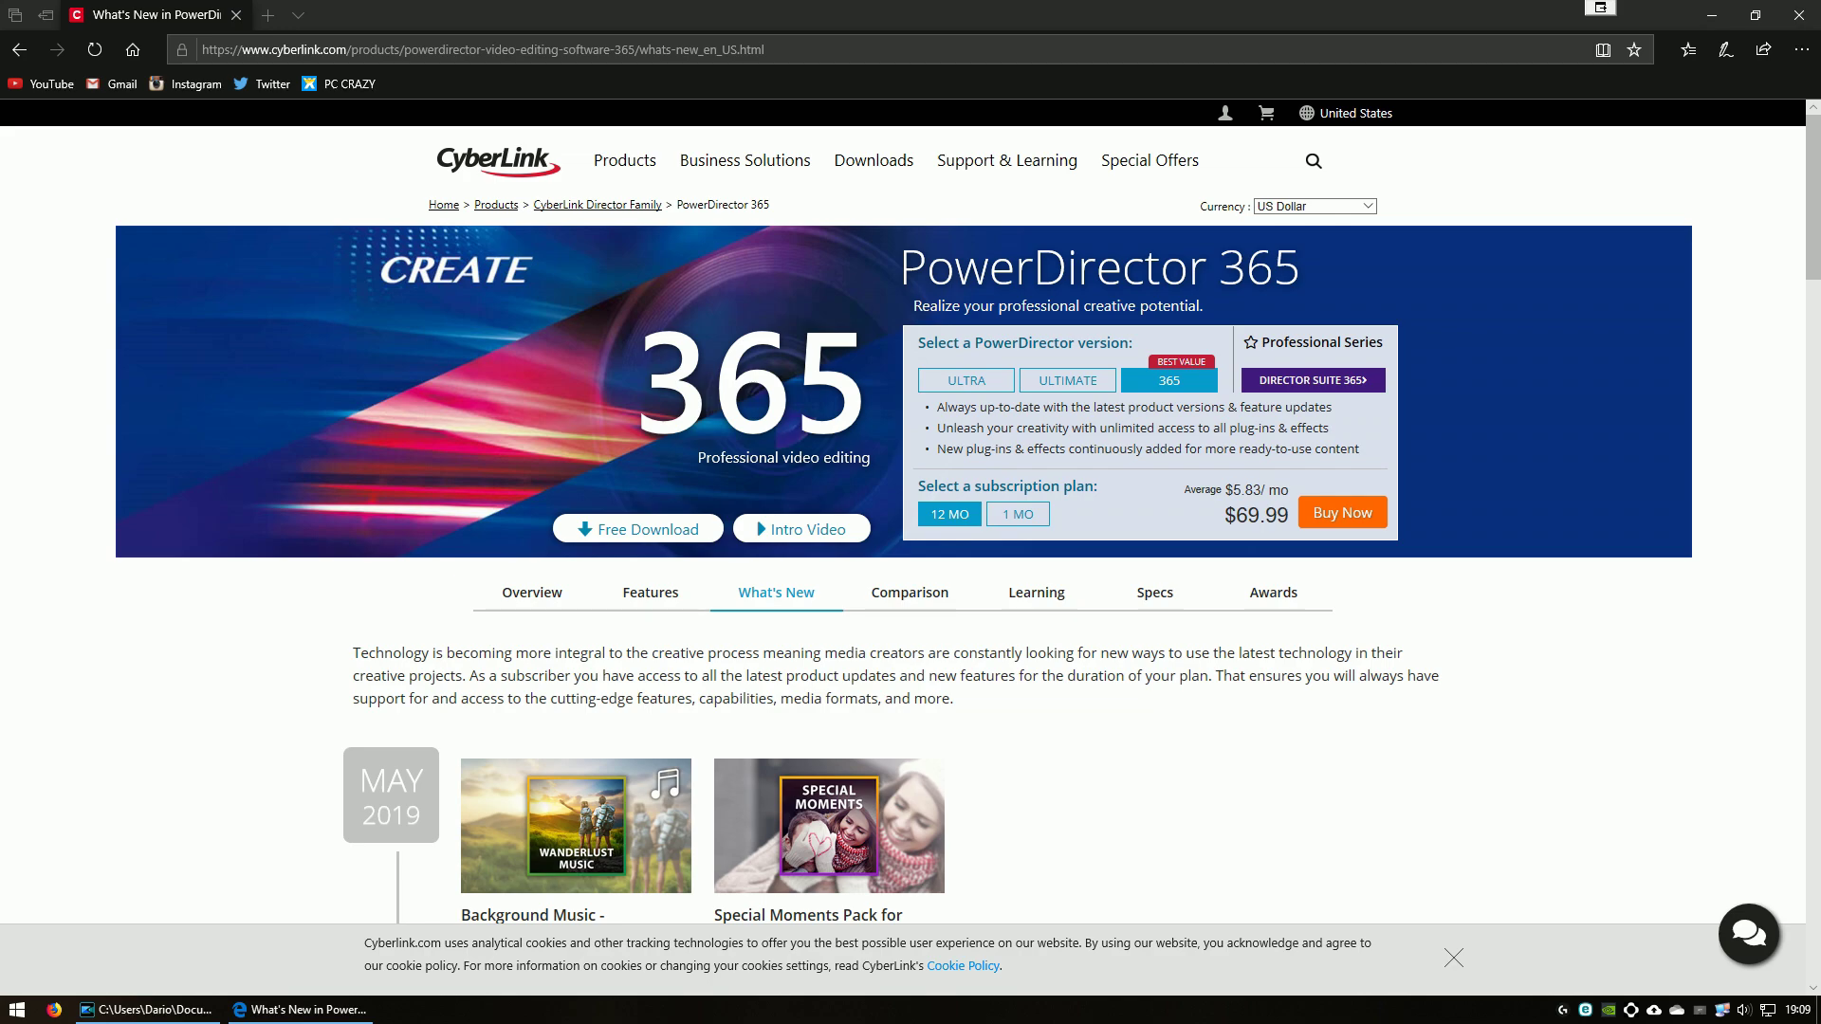
scroll(1300, 895, "down", 7)
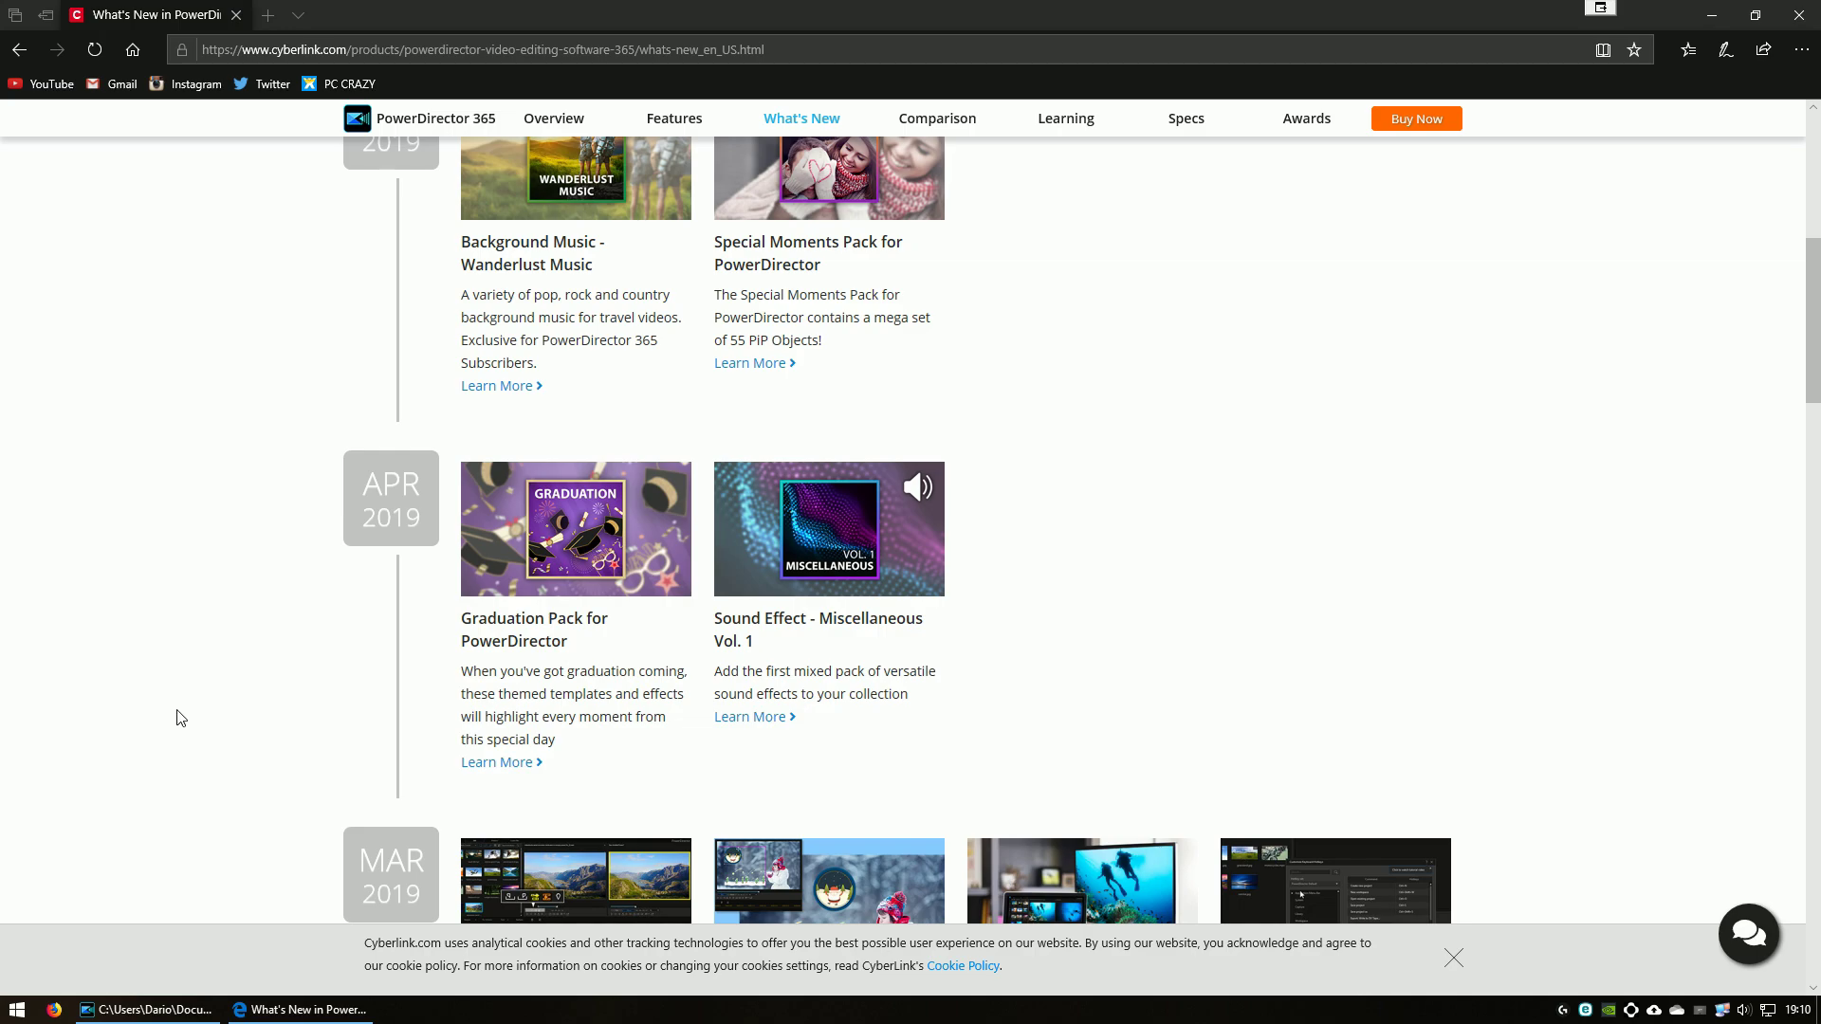
scroll(216, 720, "down", 3)
scroll(216, 721, "down", 10)
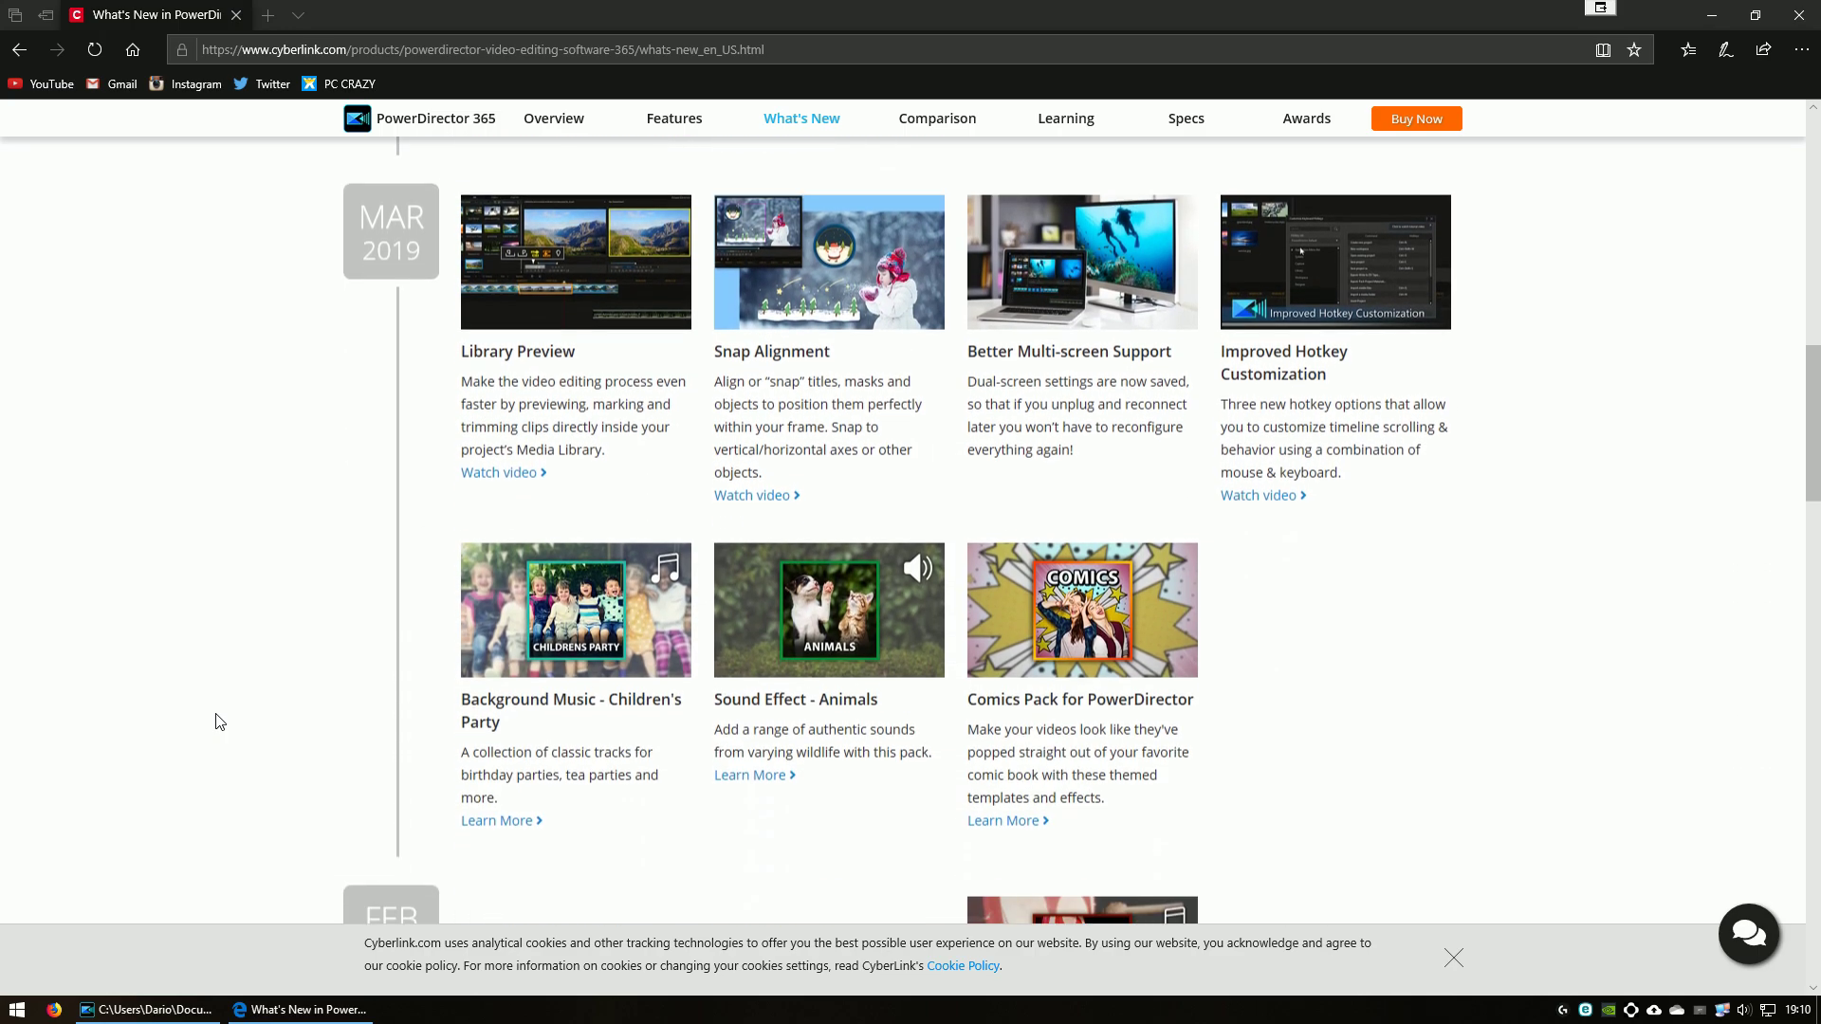
scroll(220, 724, "up", 1)
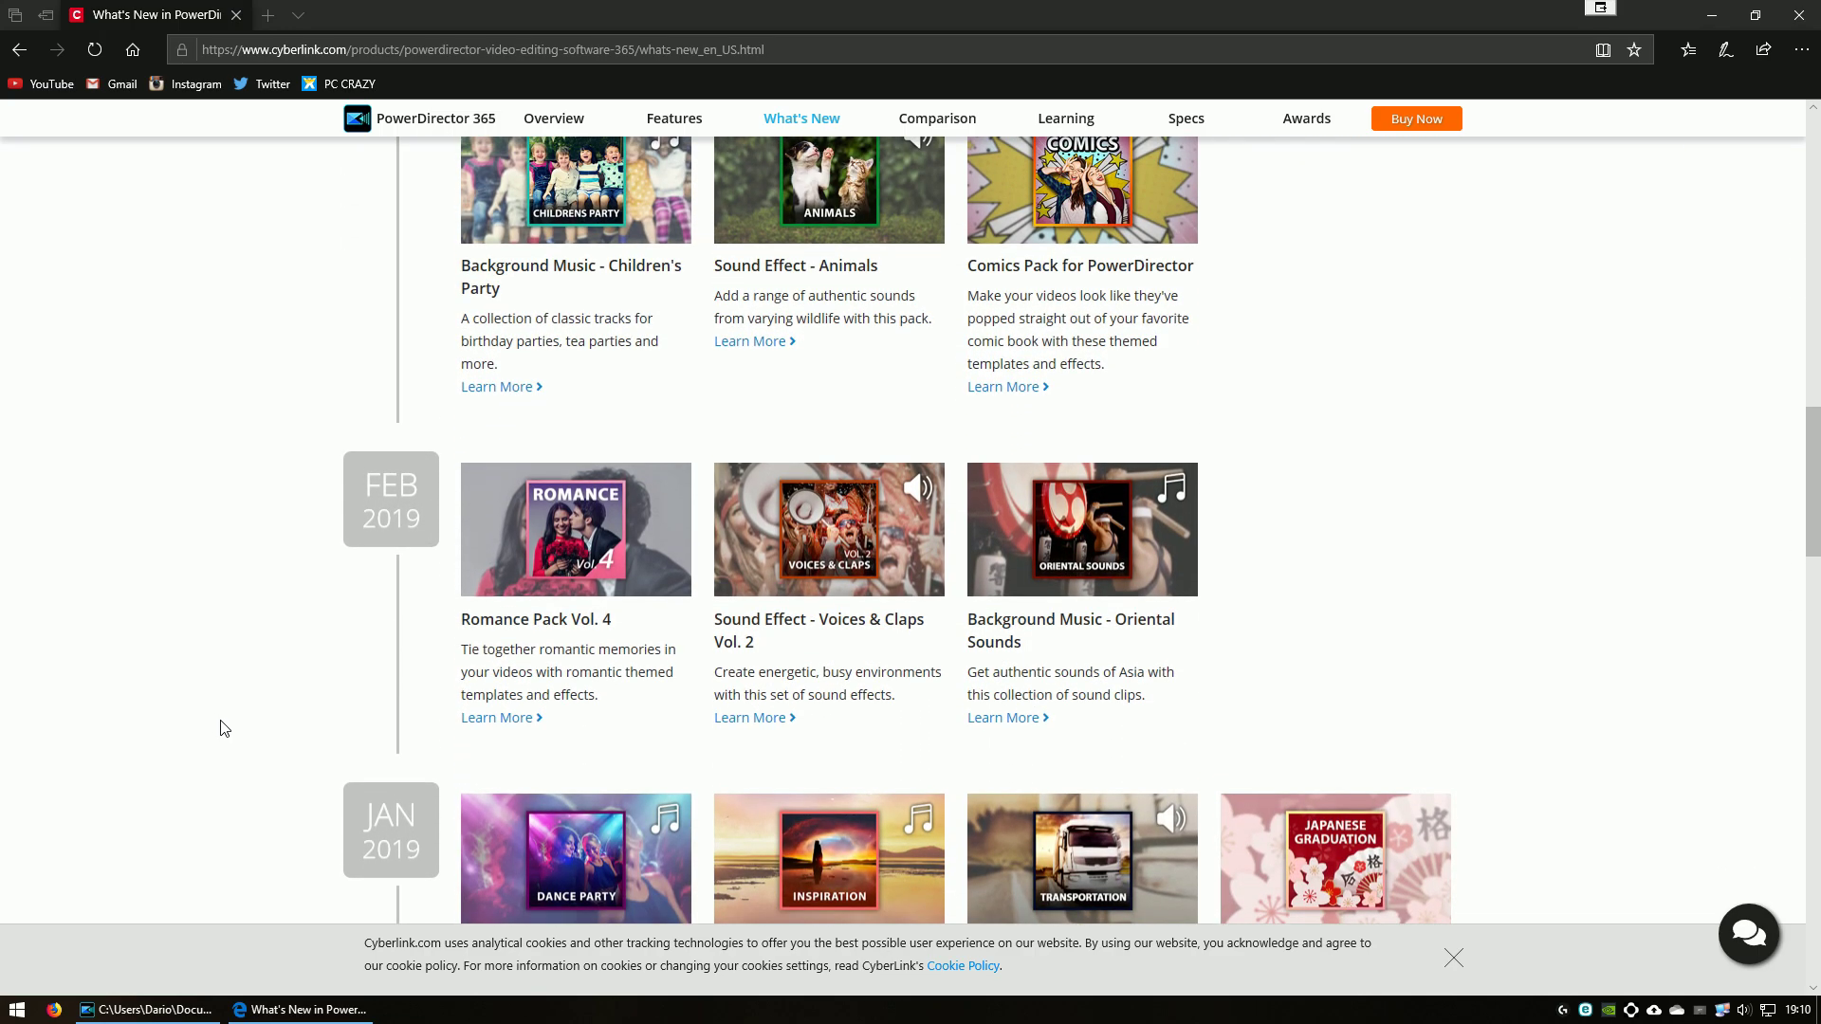
scroll(560, 736, "down", 3)
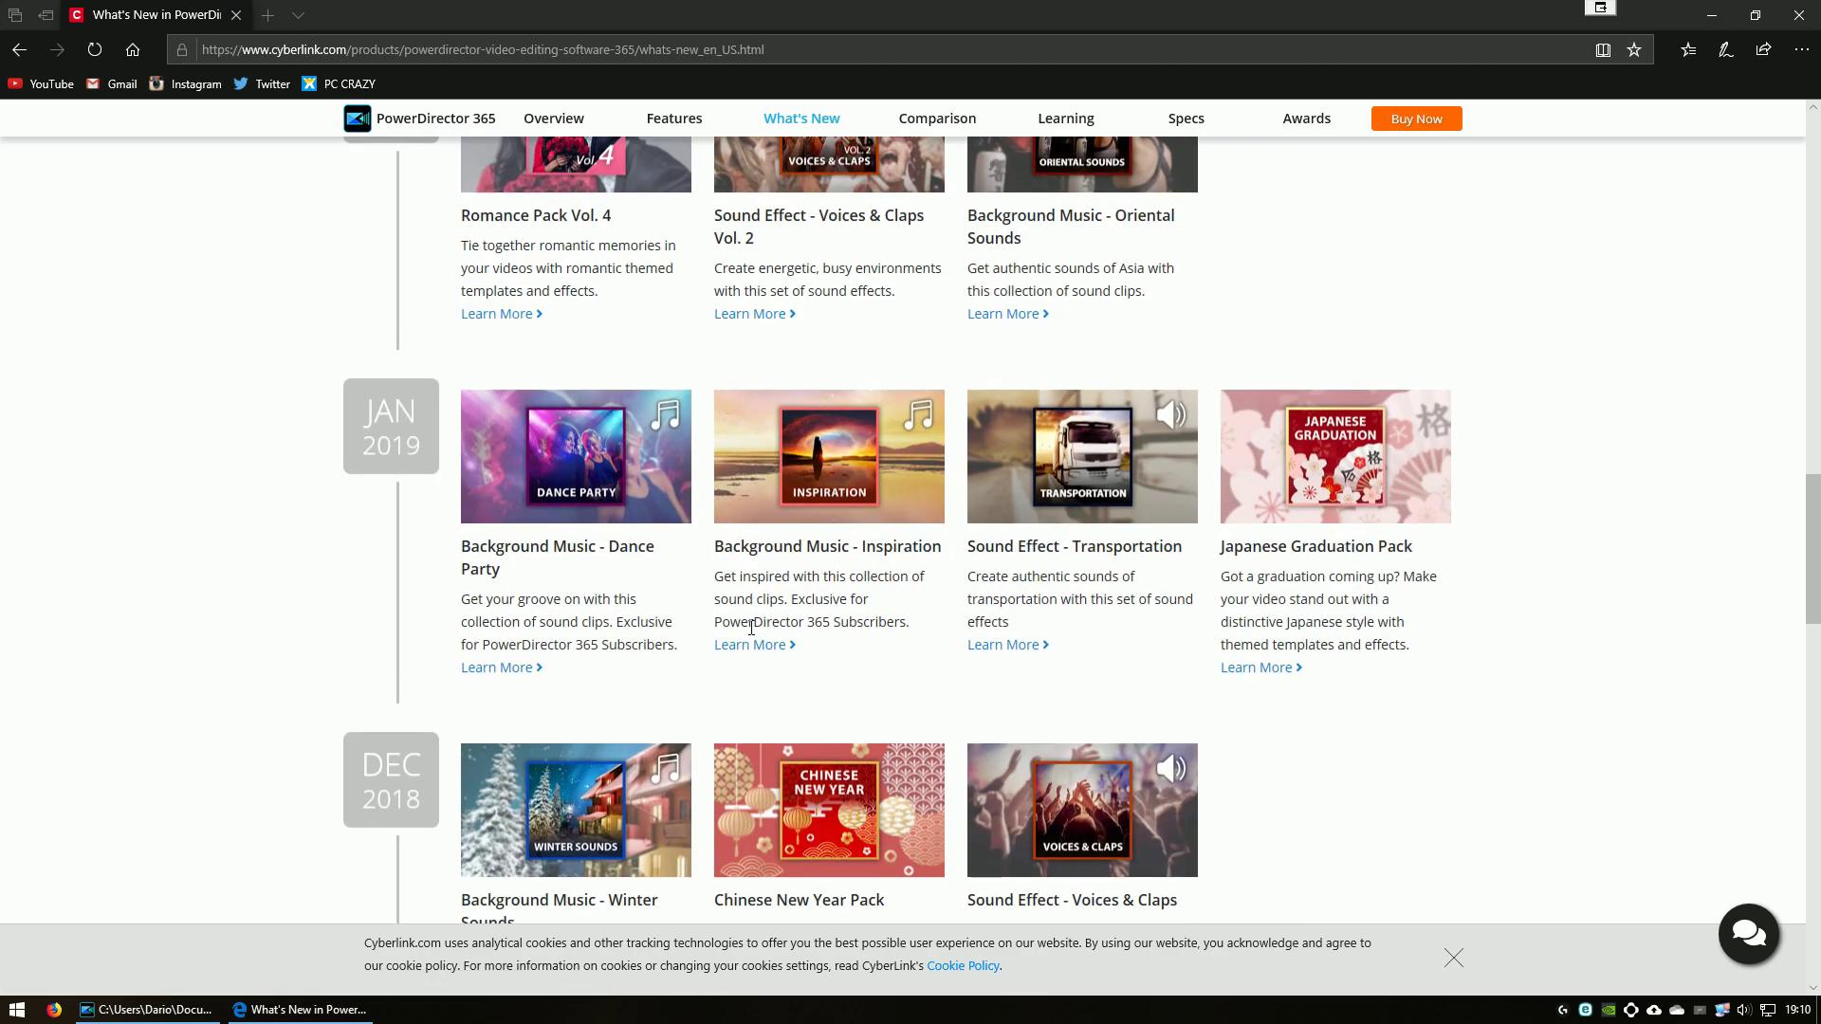
scroll(602, 588, "down", 1)
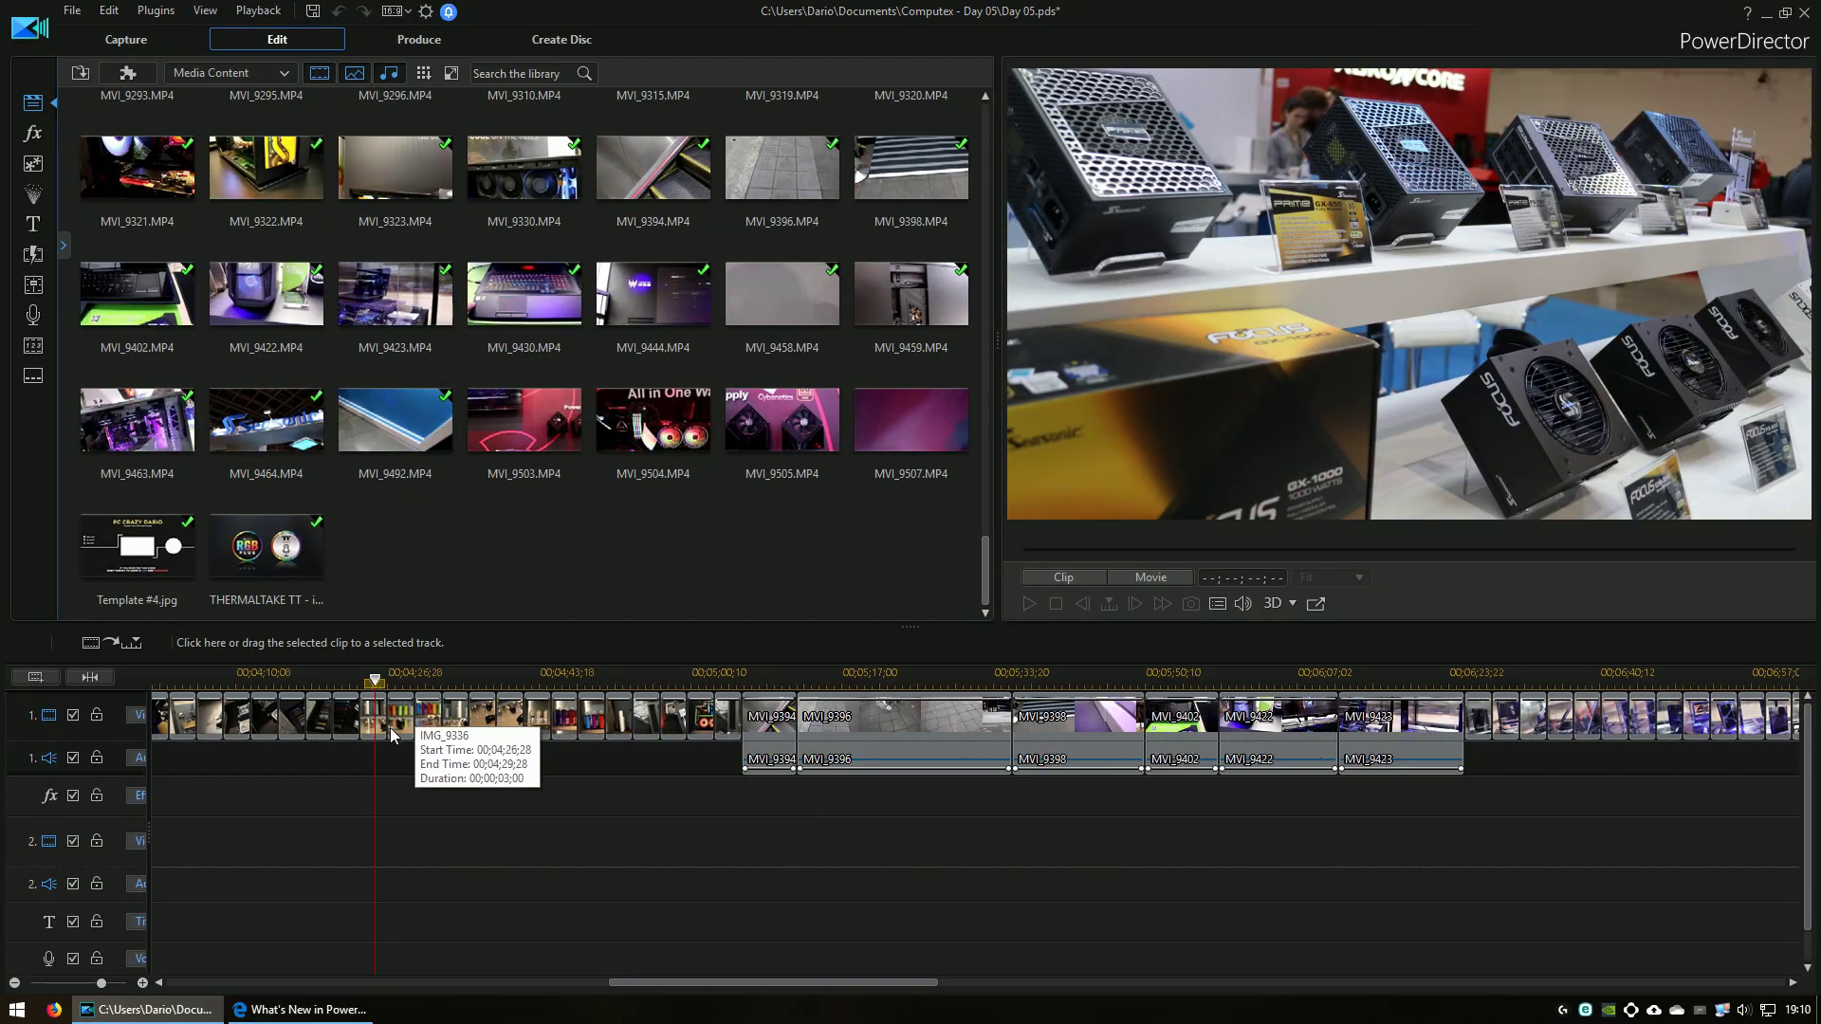
left_click(652, 435)
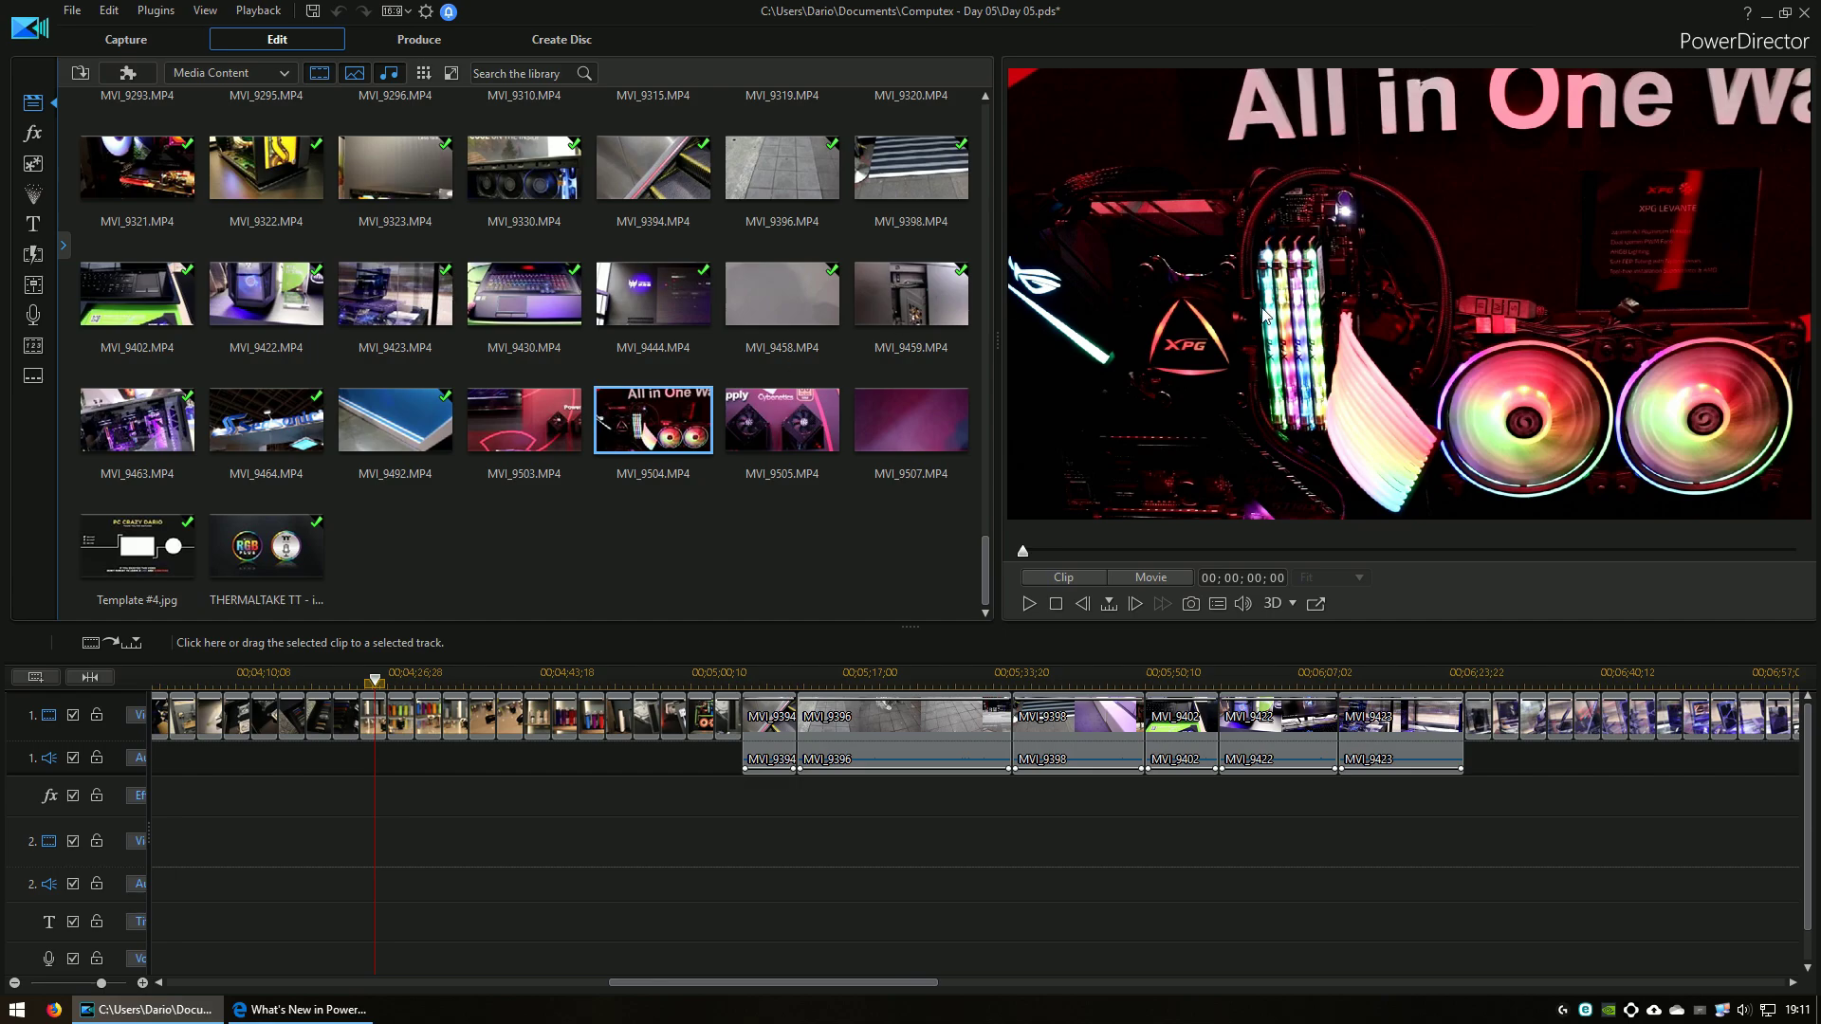
left_click(387, 716)
left_click_drag(1008, 520, 1464, 355)
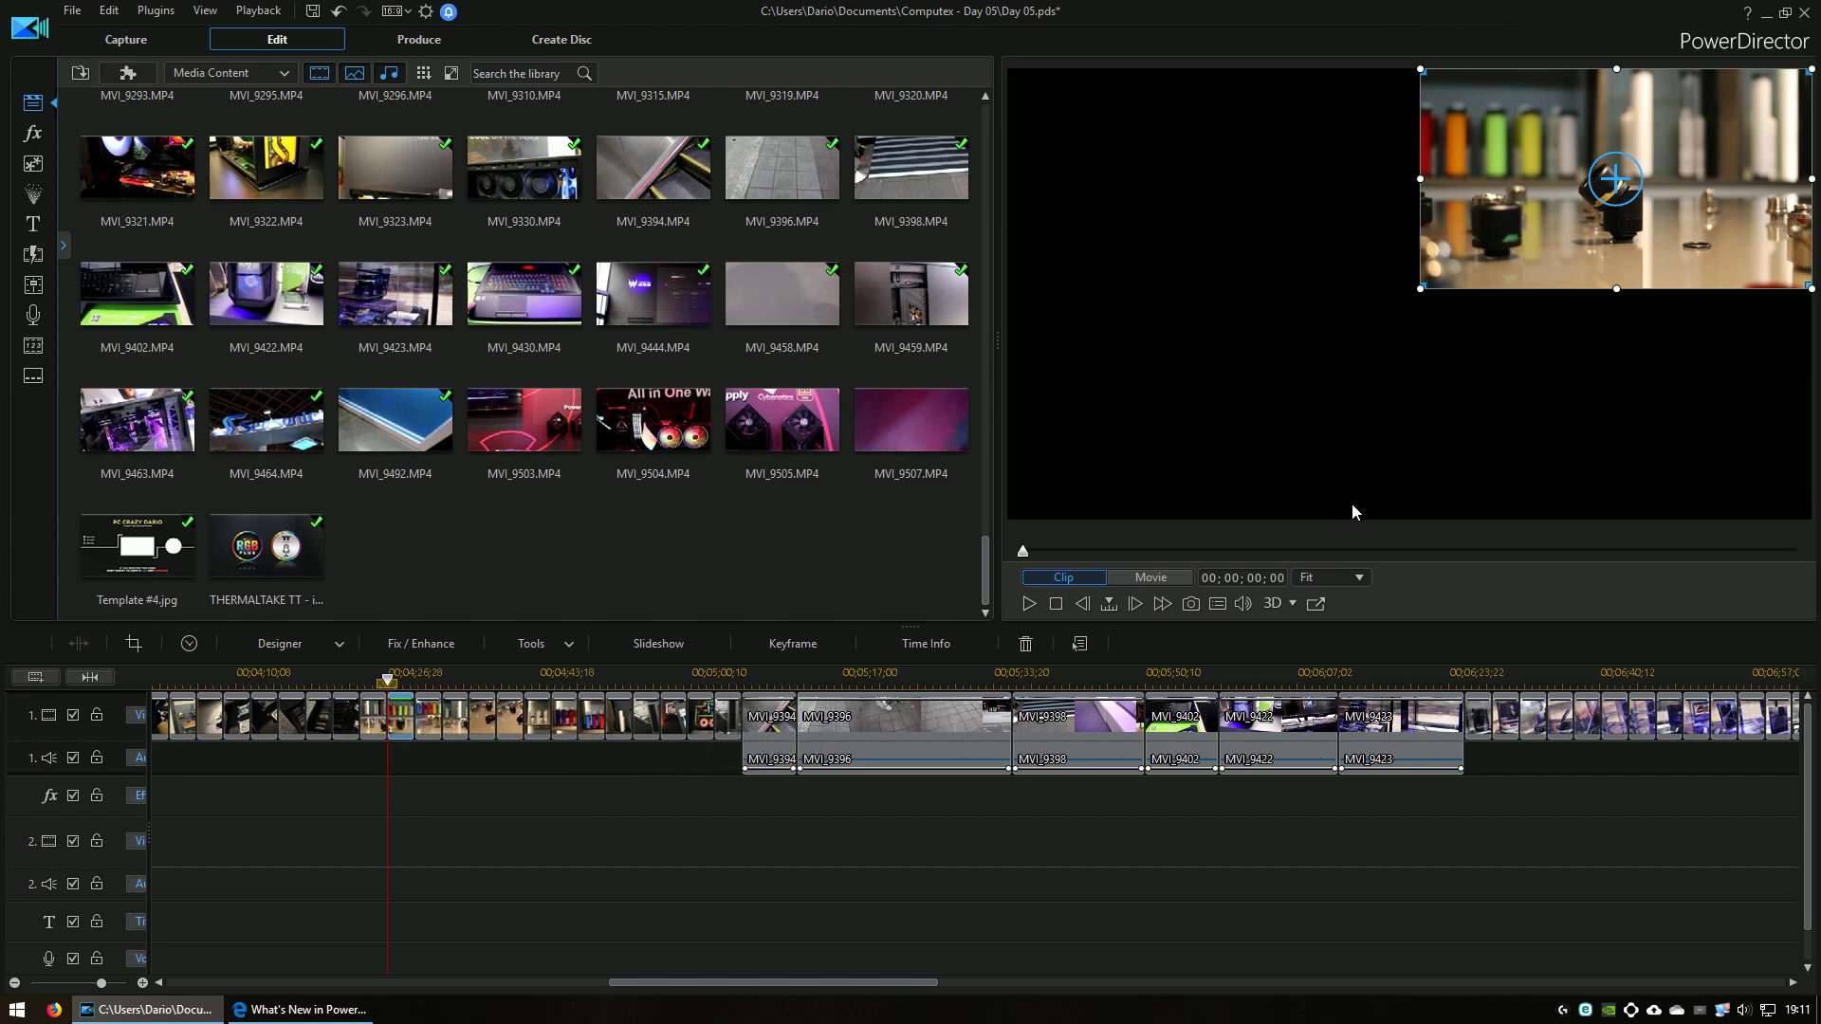
left_click_drag(1420, 289, 1008, 520)
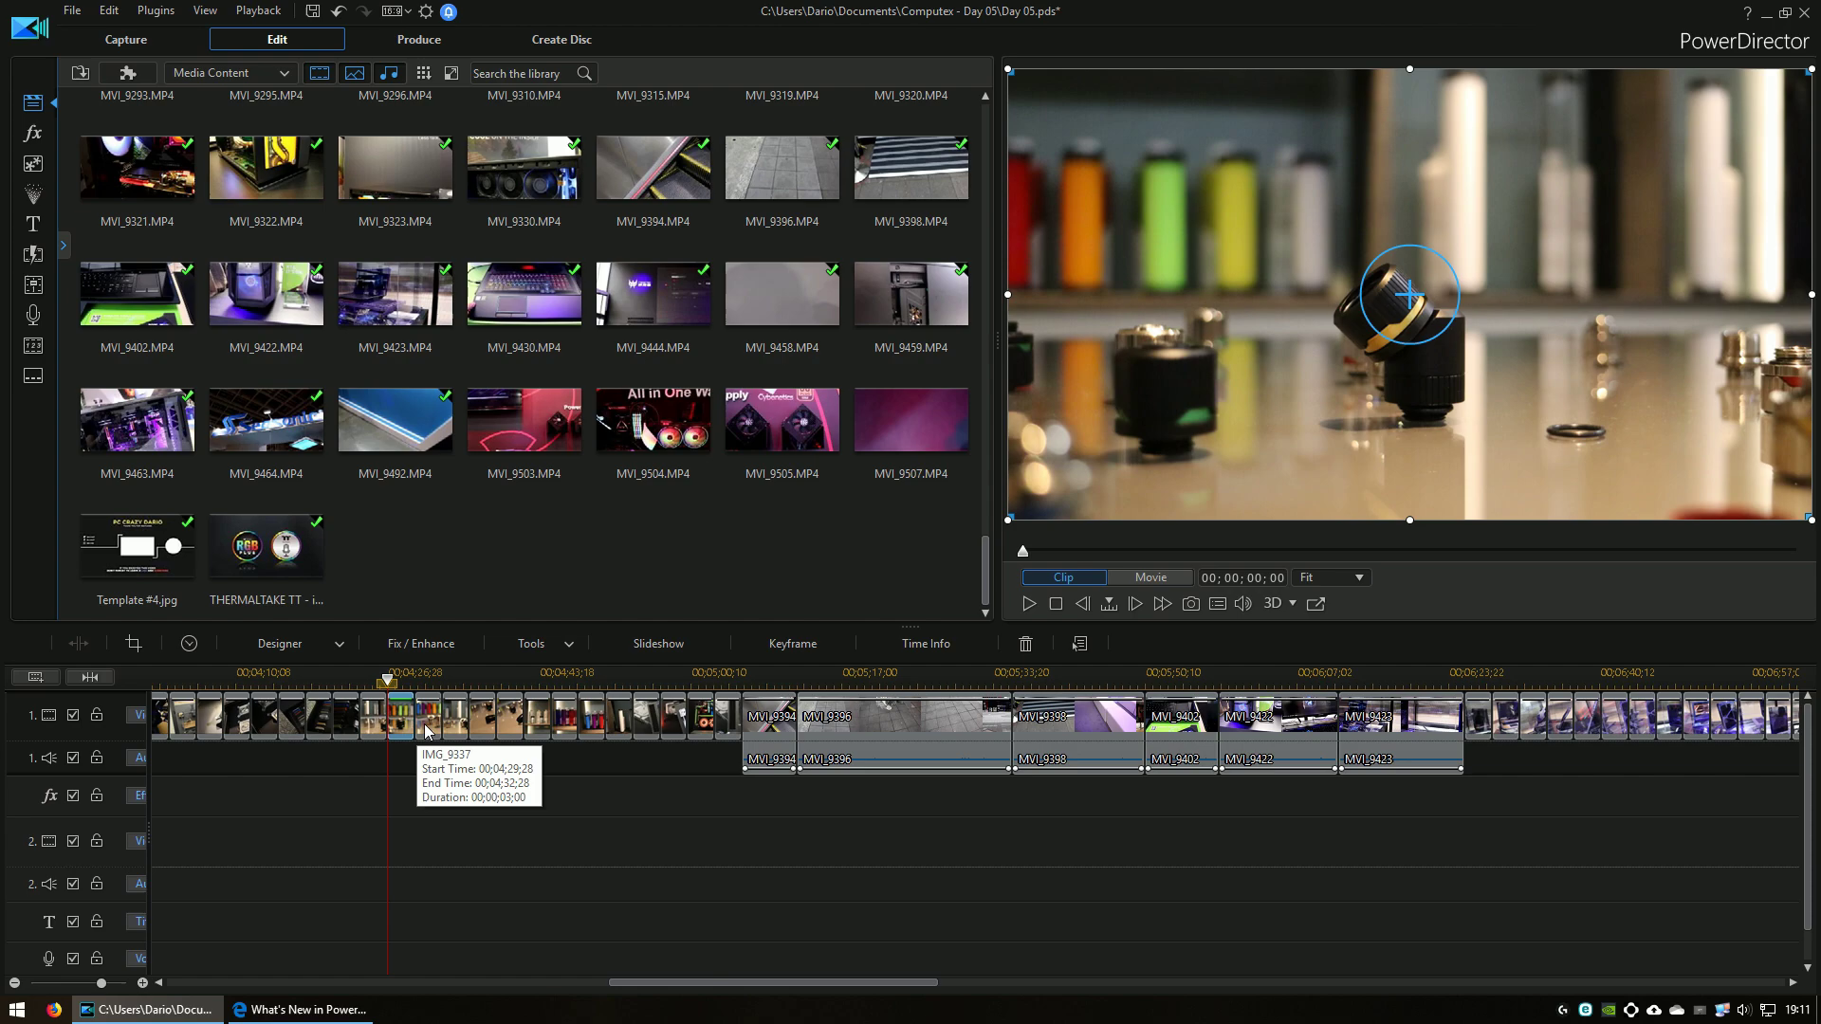
left_click(455, 723, "shift")
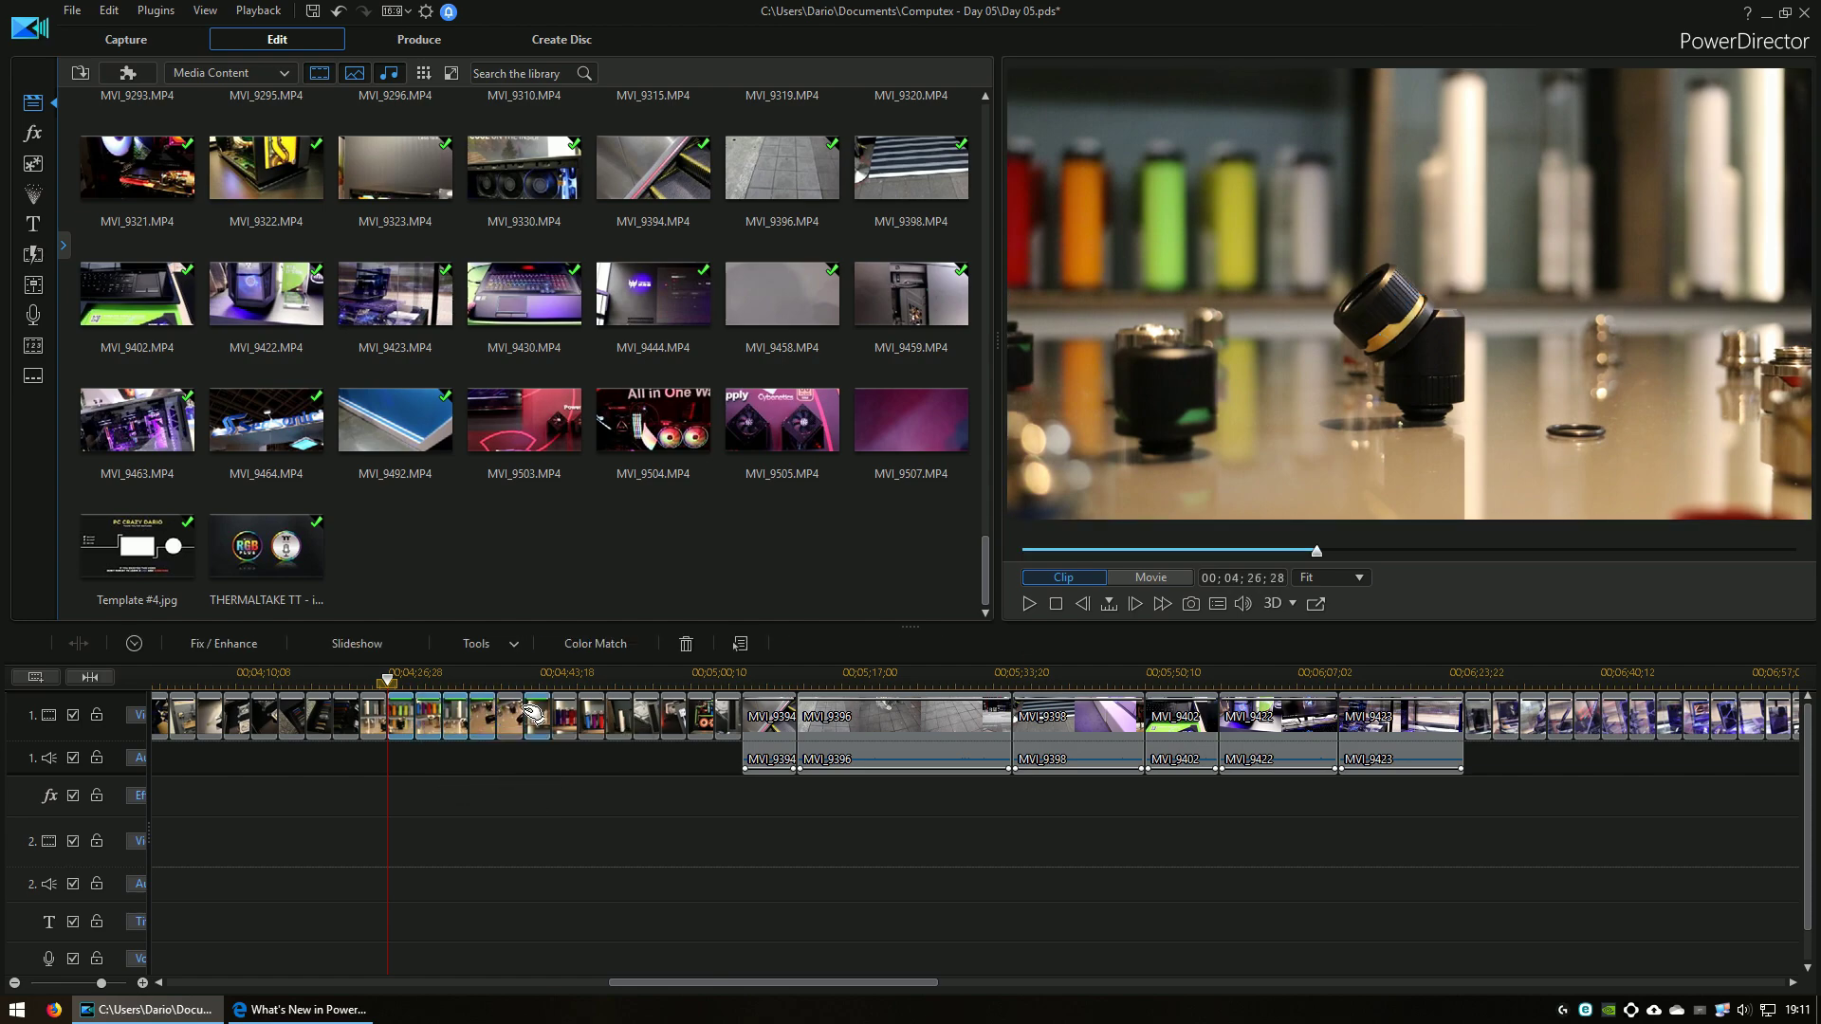
left_click(479, 644)
mouse_move(569, 675)
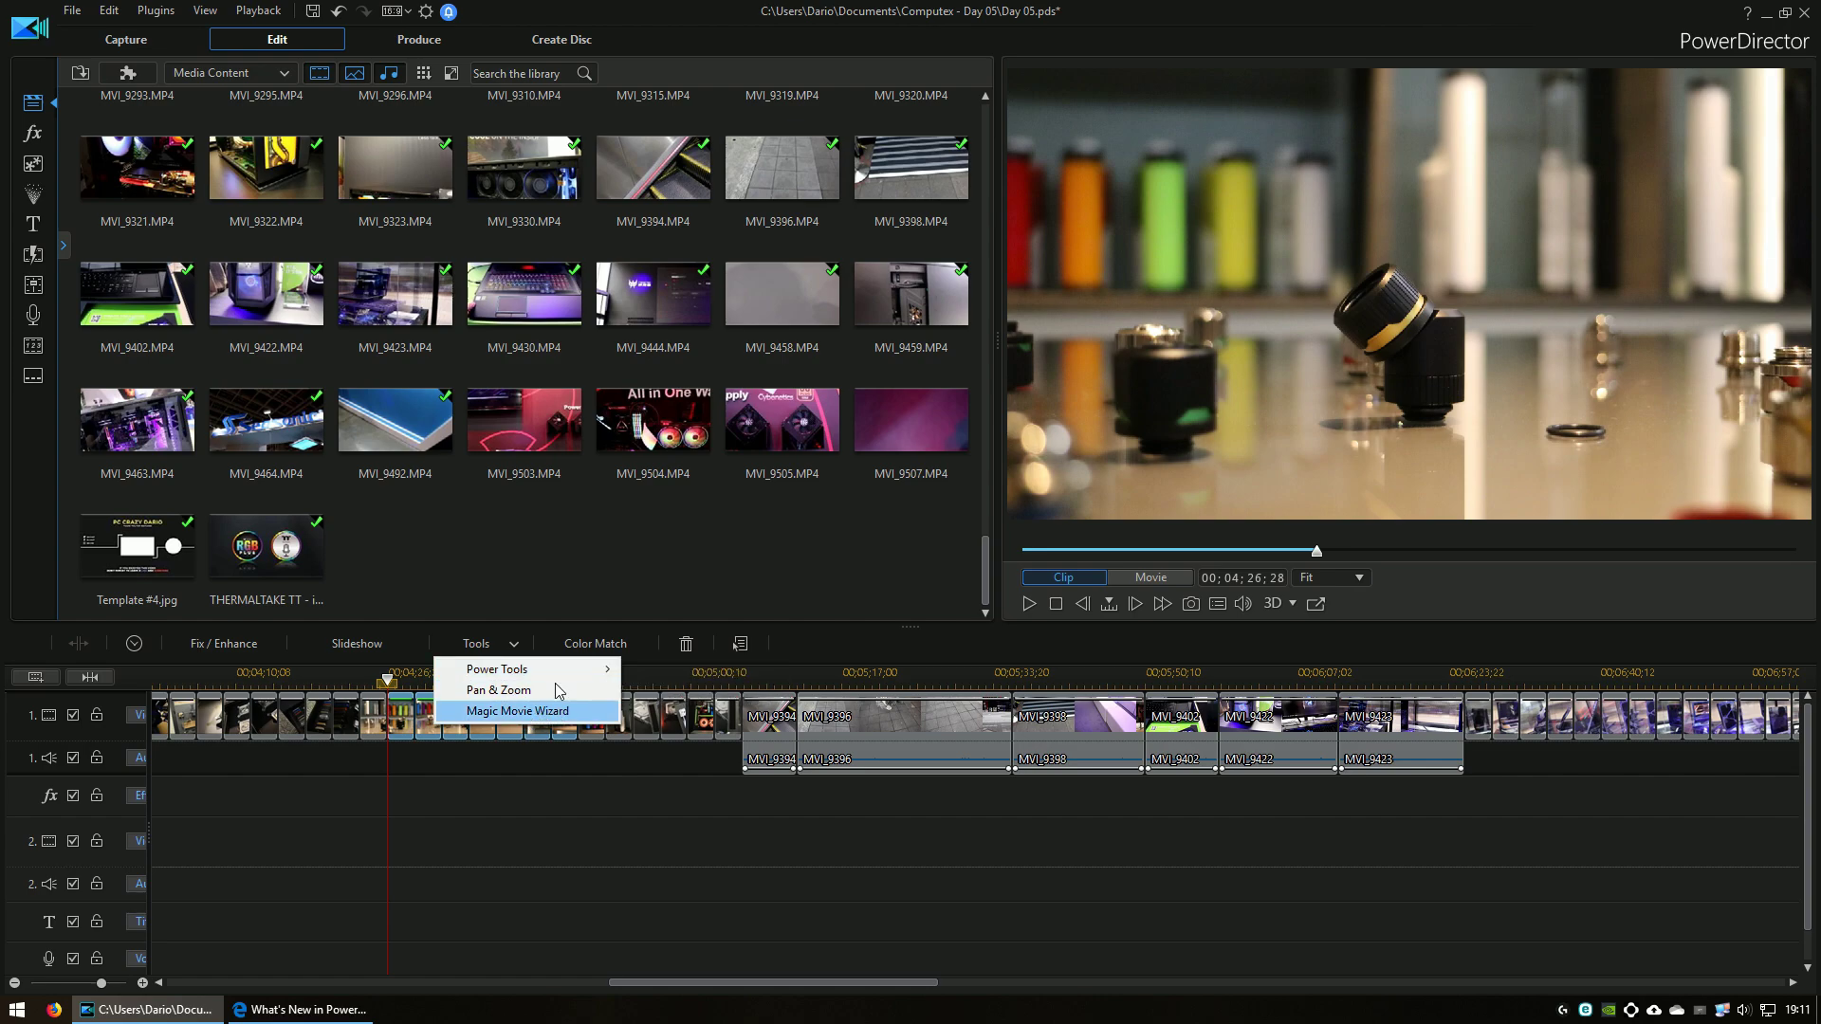
left_click(373, 645)
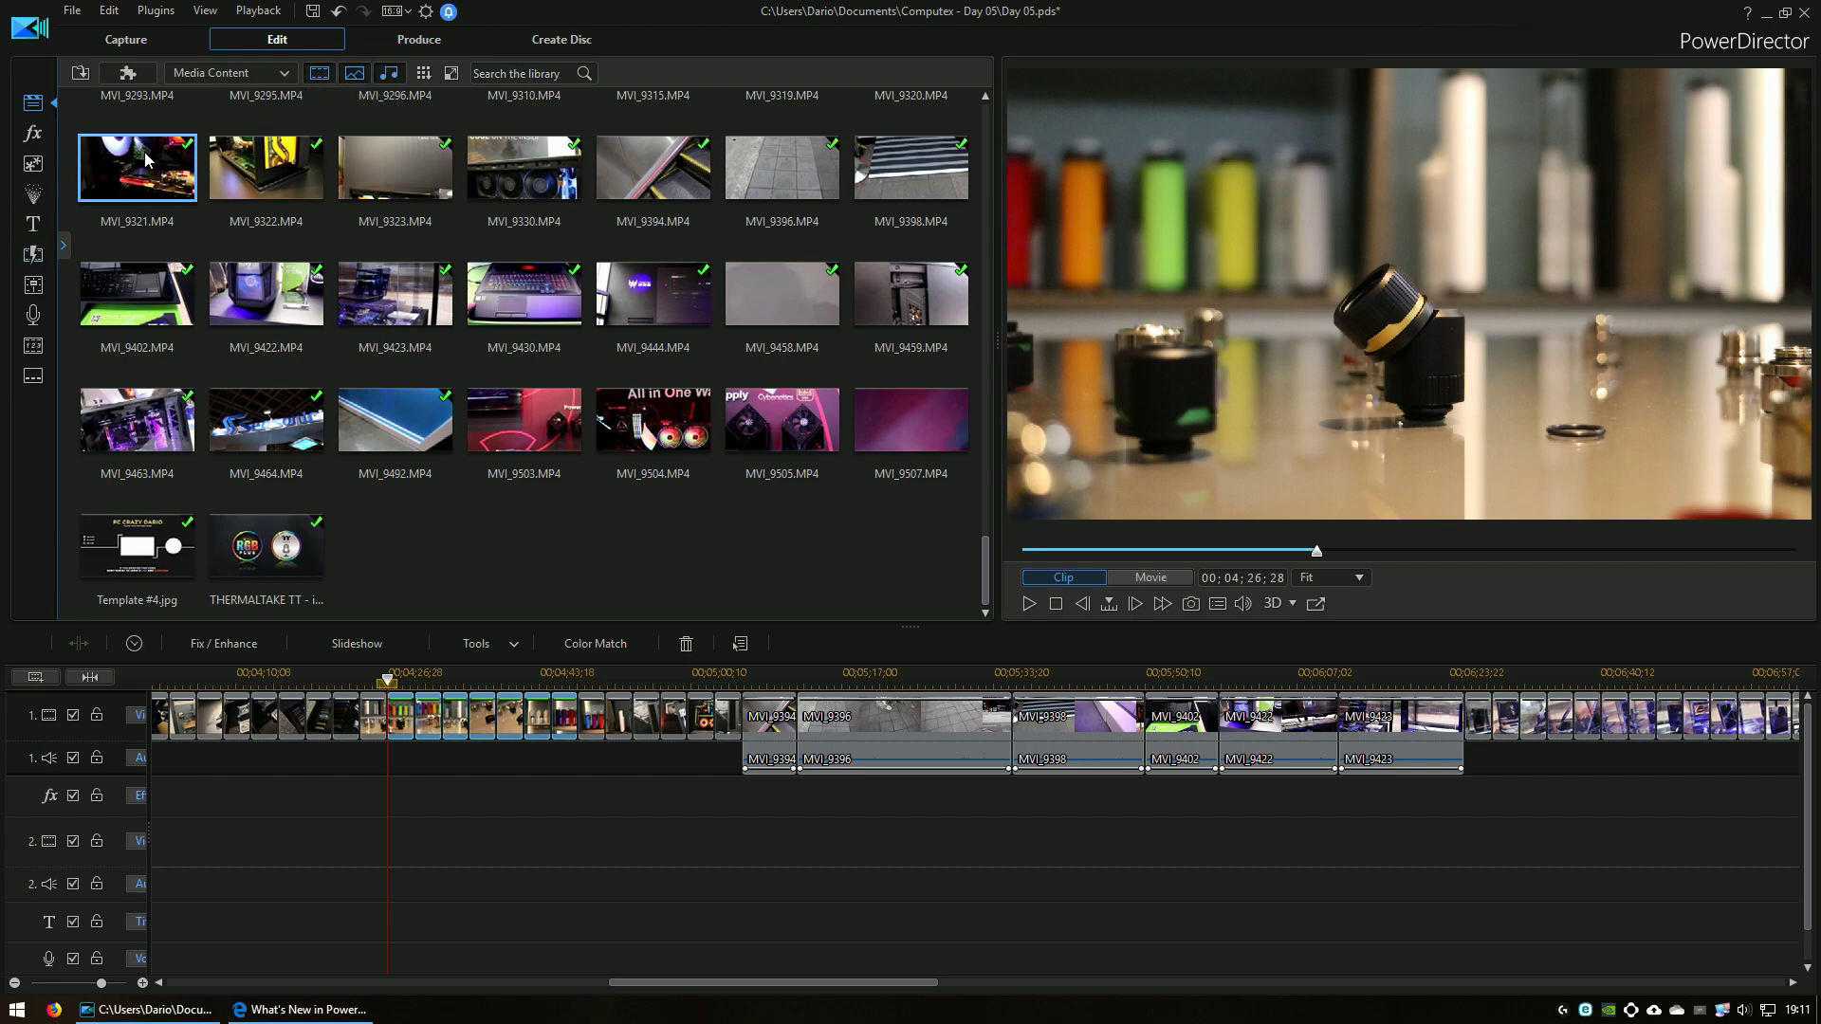
left_click(175, 76)
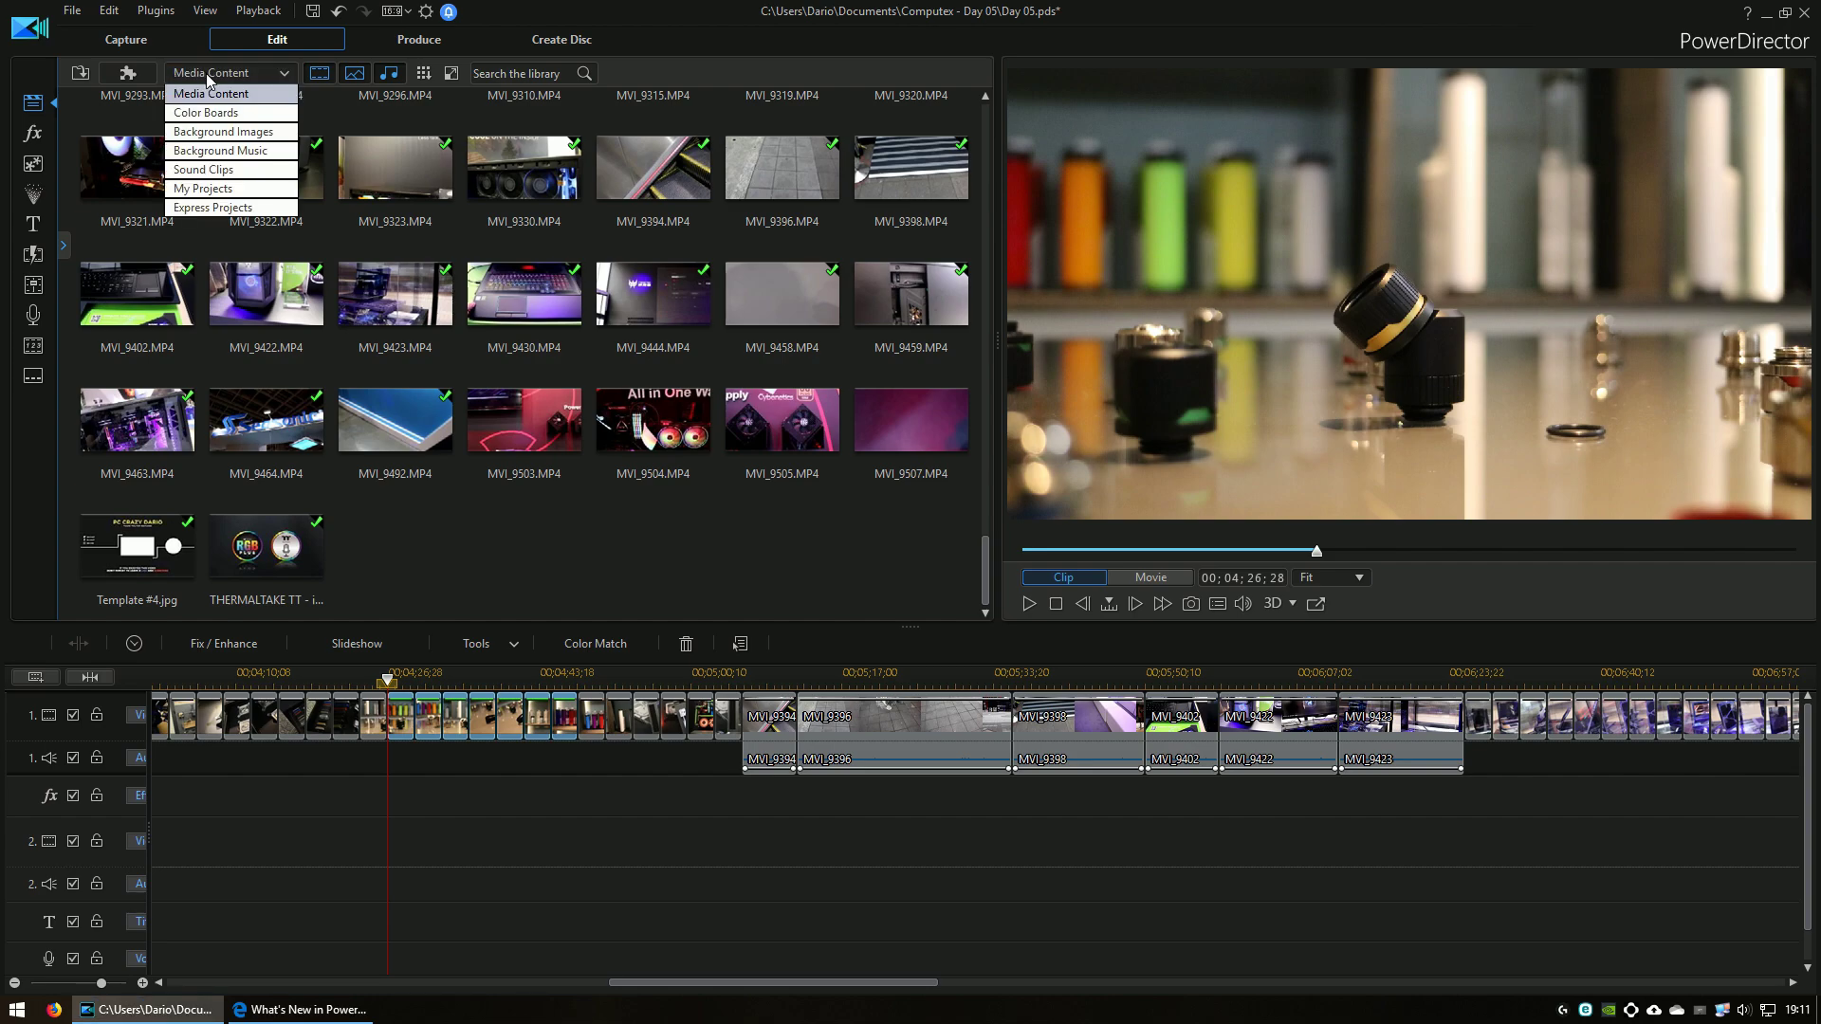
left_click(210, 93)
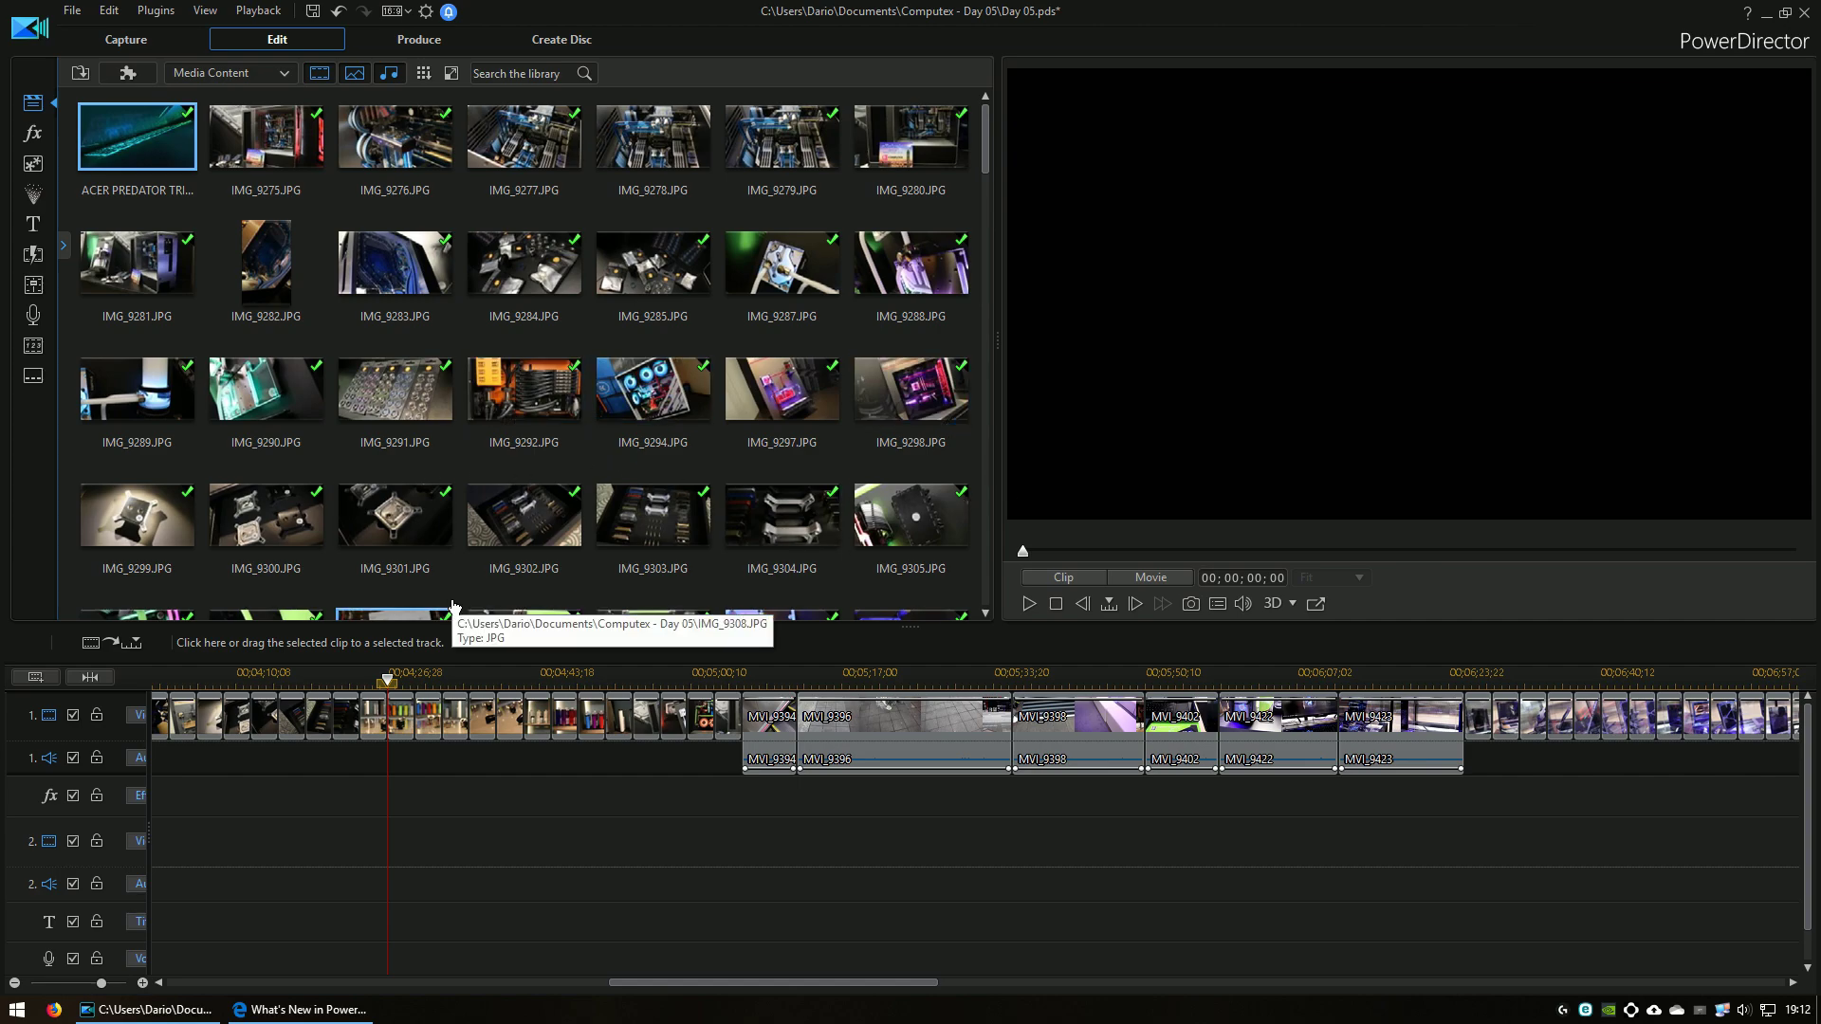
left_click(873, 737)
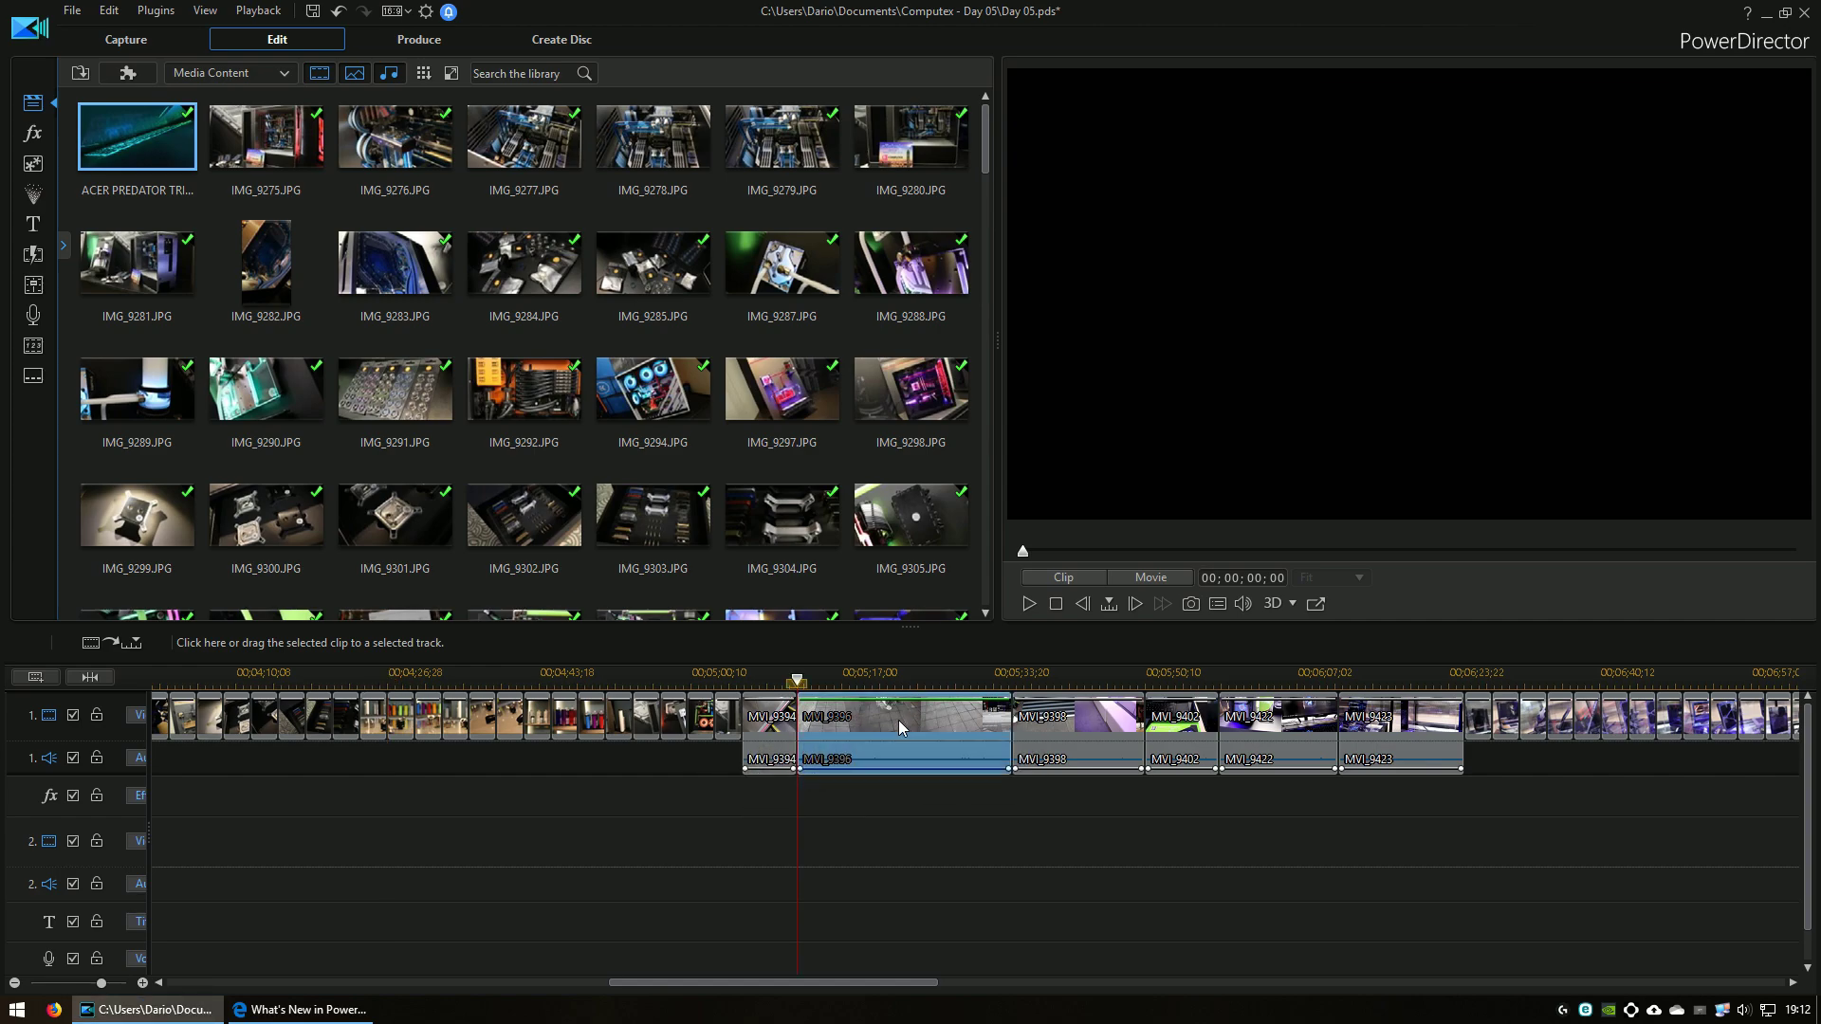
right_click(909, 717)
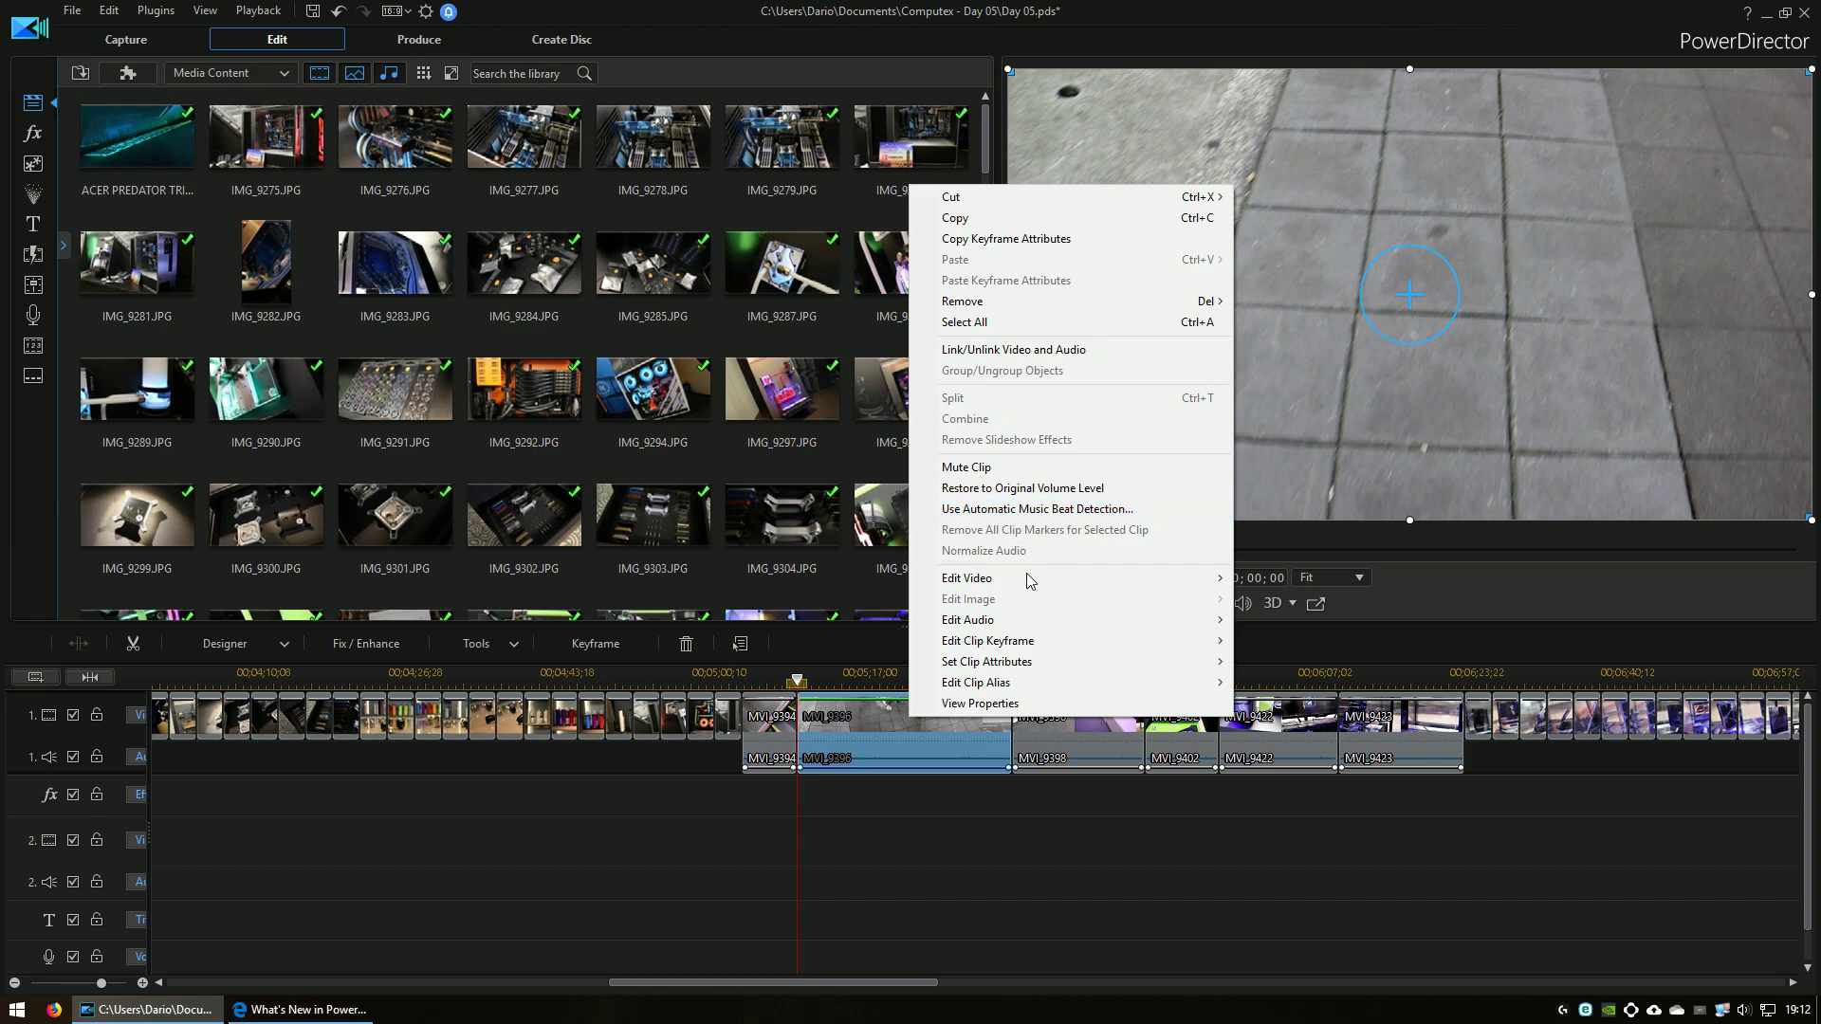
mouse_move(1030, 581)
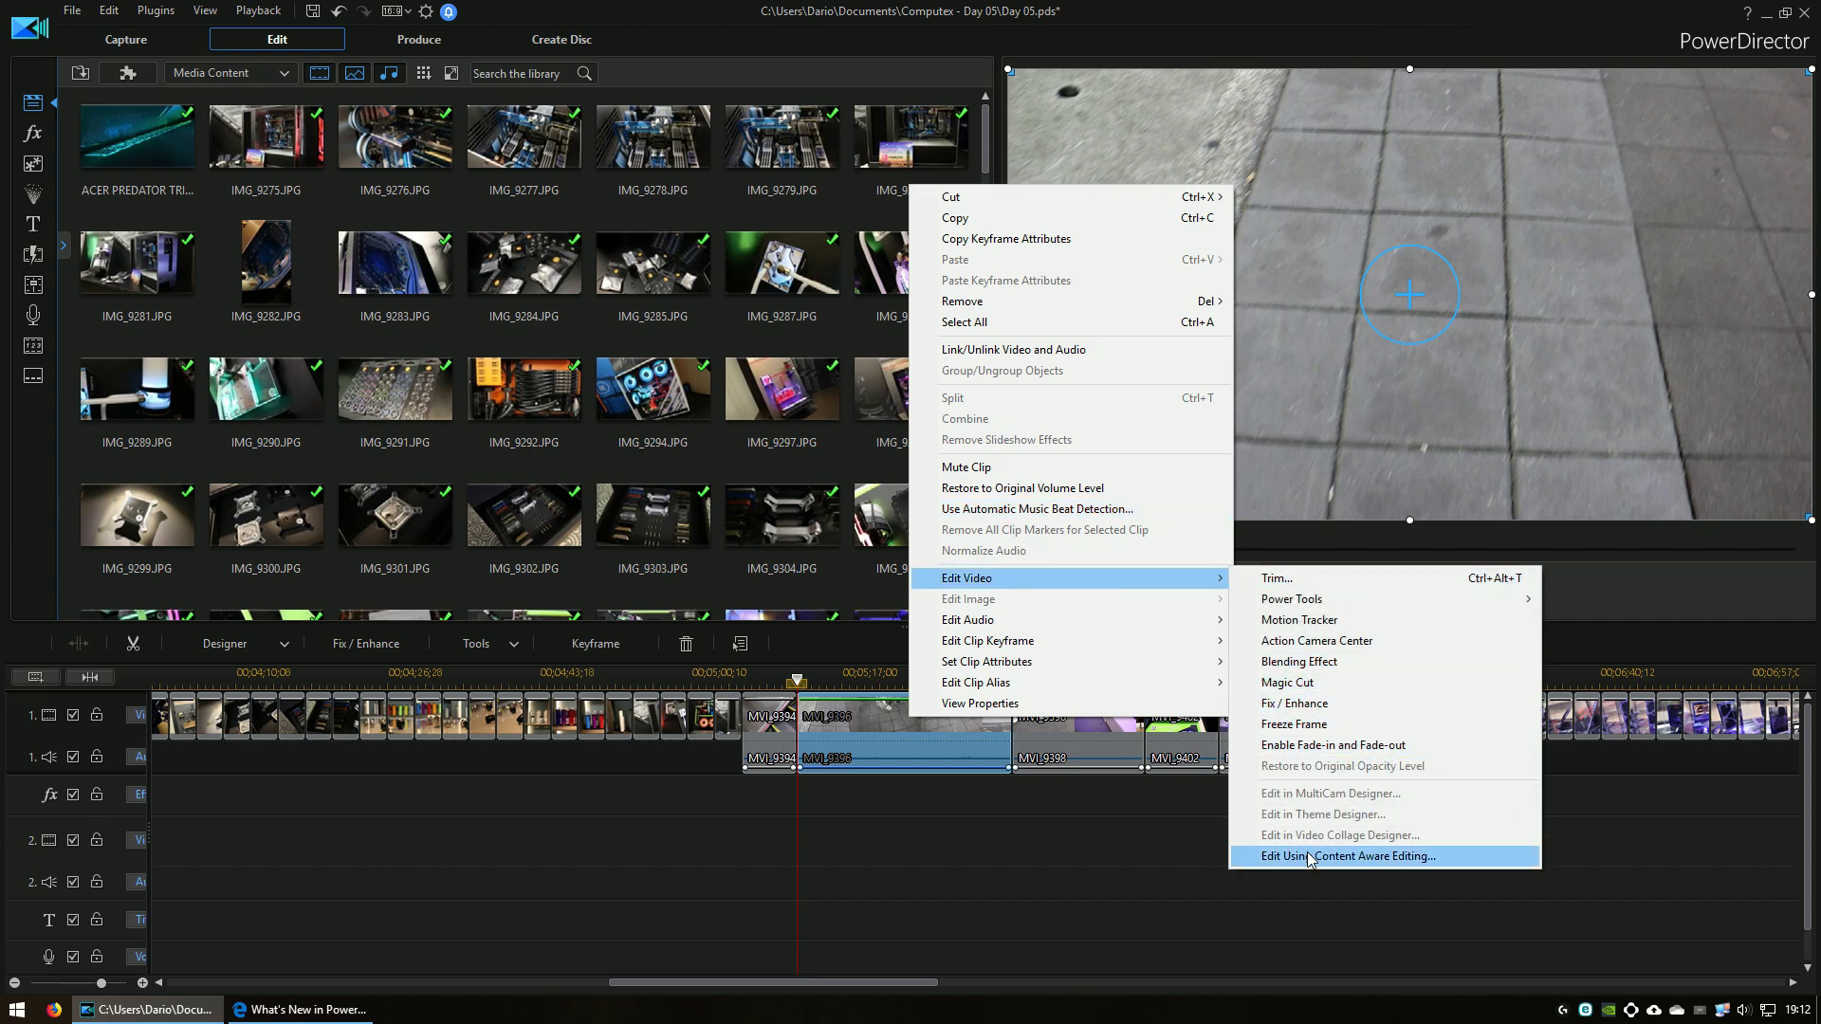
left_click(1079, 703)
left_click_drag(1011, 72, 1333, 415)
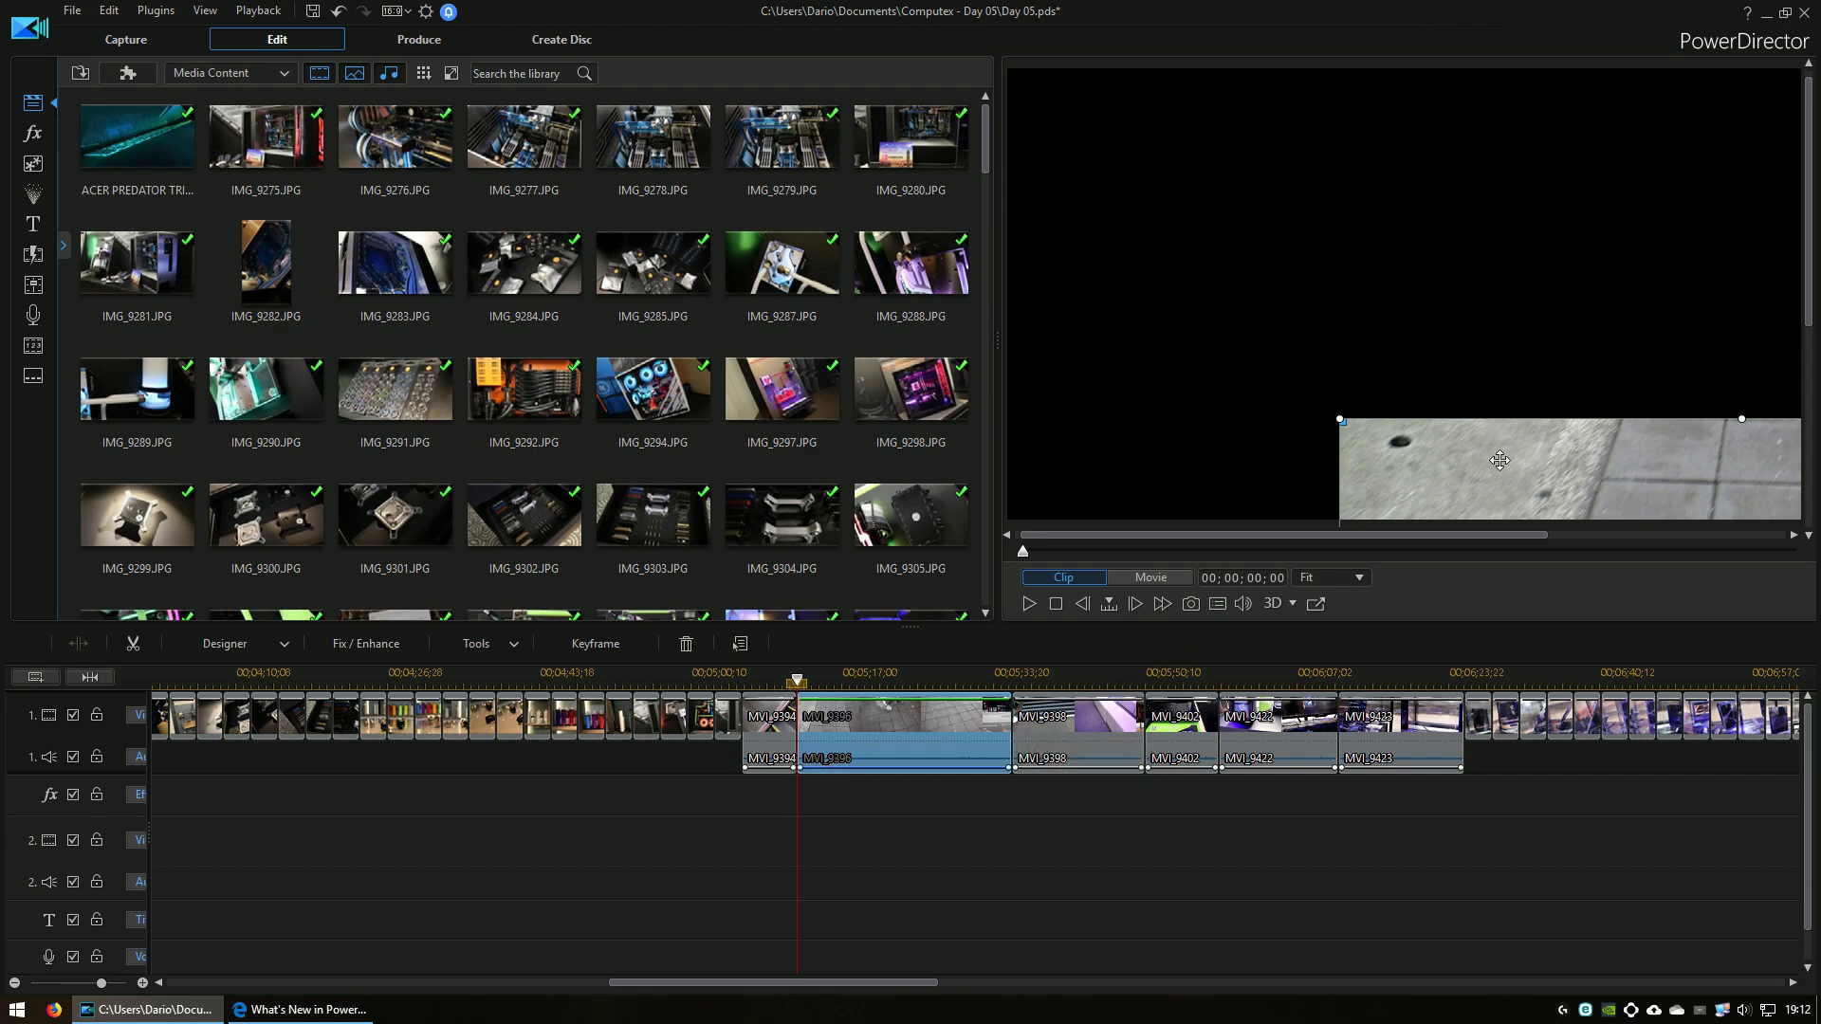
left_click_drag(1499, 460, 1166, 107)
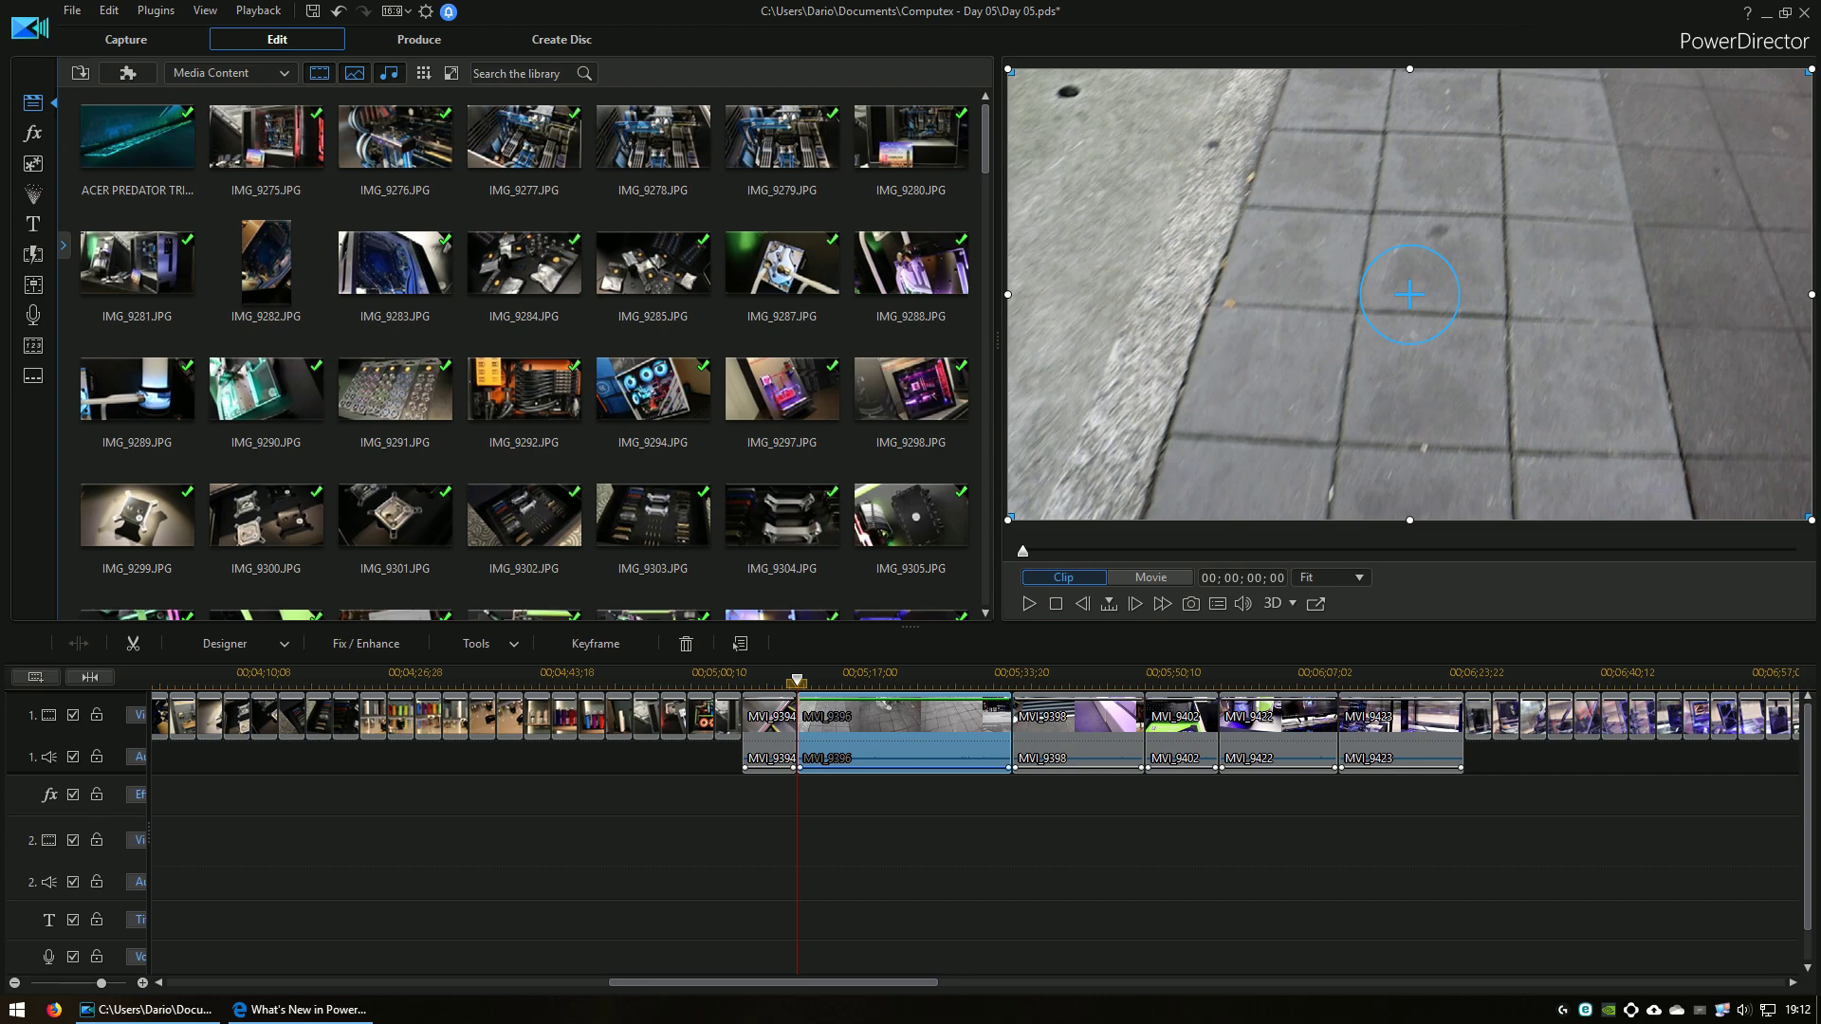